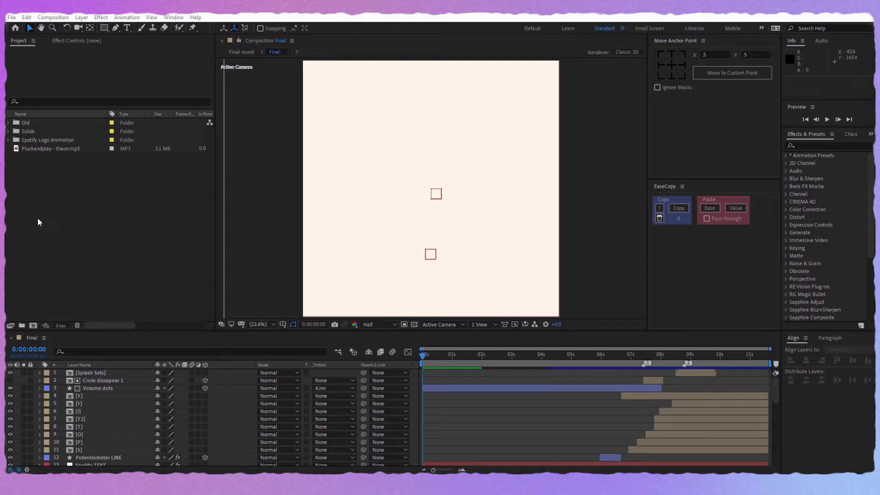
Make a new 2000×2000, 24 fps composition called 'Soundwave'.
click(33, 325)
drag(132, 15, 152, 56)
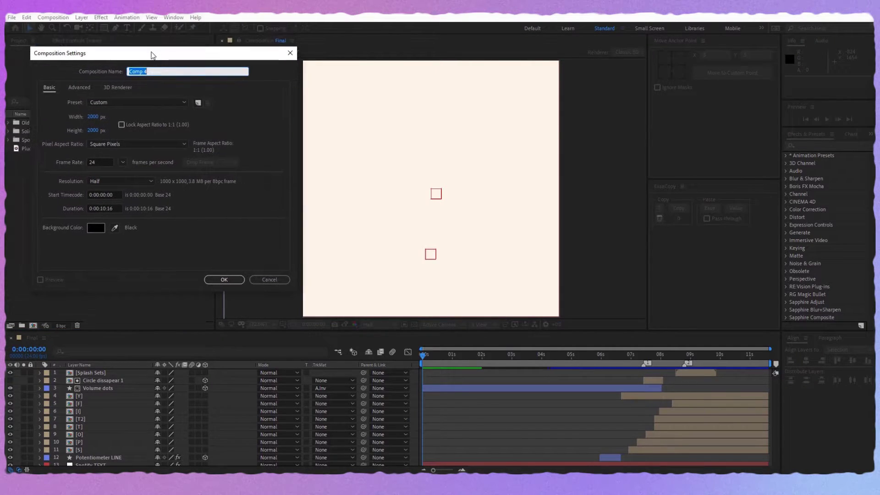
text(Soundwave)
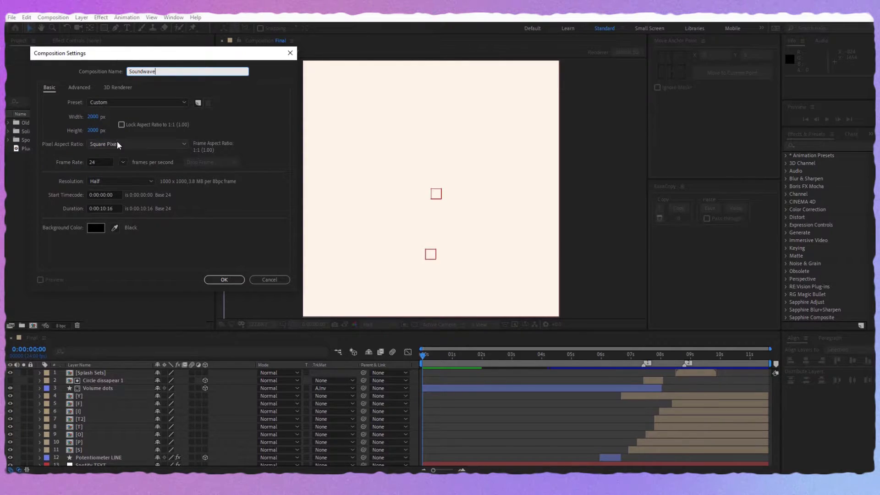
click(107, 162)
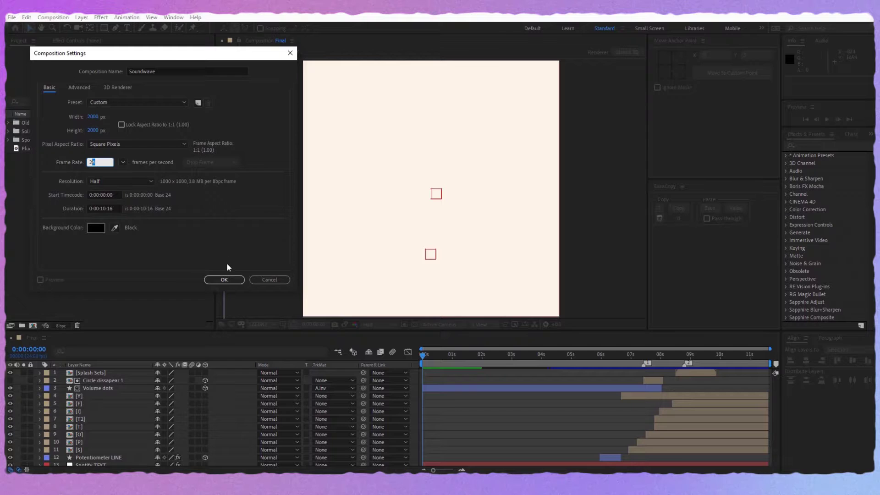
click(225, 280)
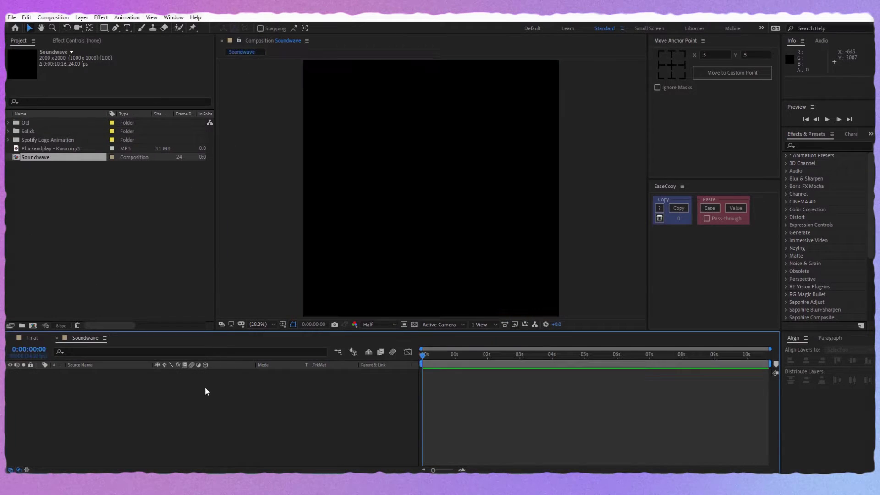
Add a comp-sized solid named 'BG' in colour E0FAFF and lock its layer.
right_click(185, 401)
mouse_move(255, 303)
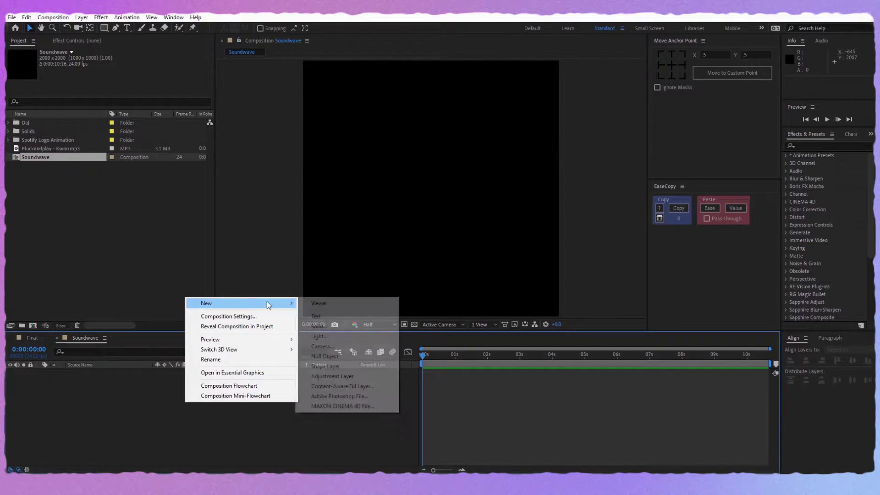
click(337, 327)
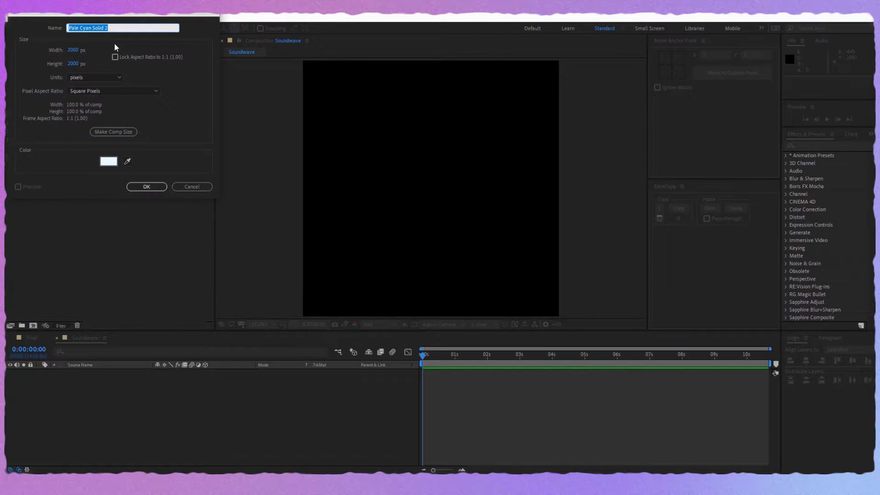
text(BG)
click(115, 131)
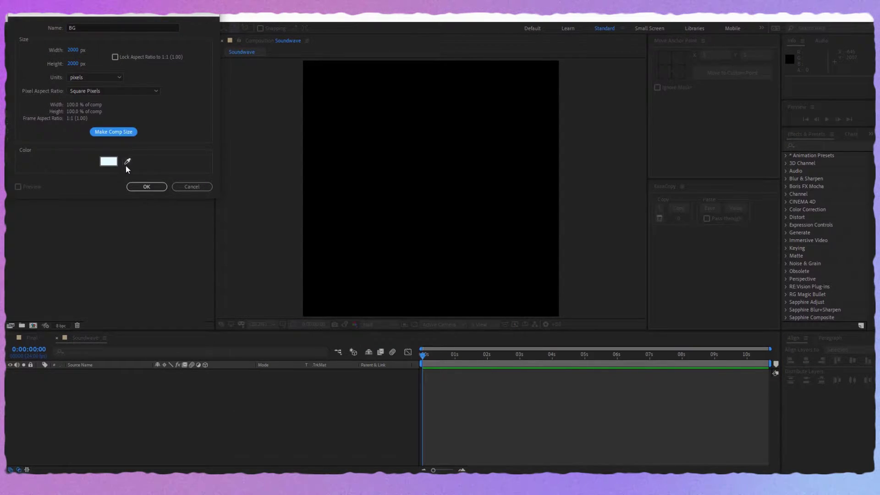
click(108, 161)
click(29, 26)
drag(29, 27, 29, 23)
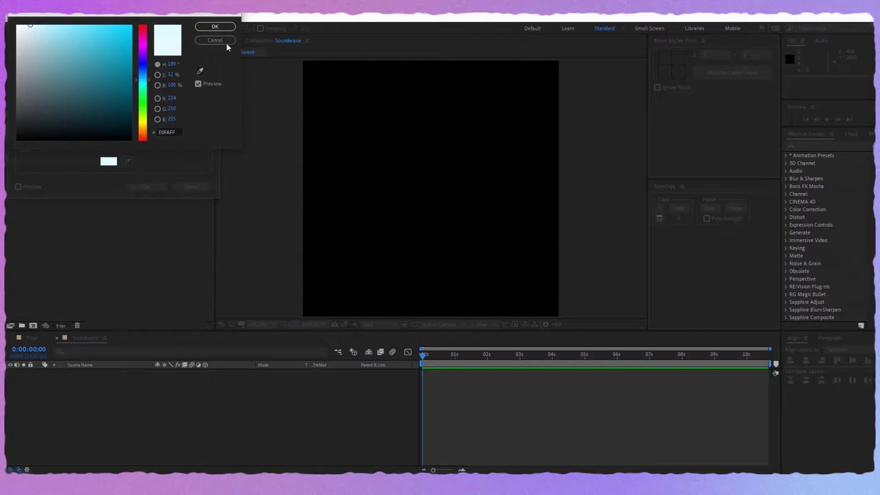
click(215, 26)
click(142, 187)
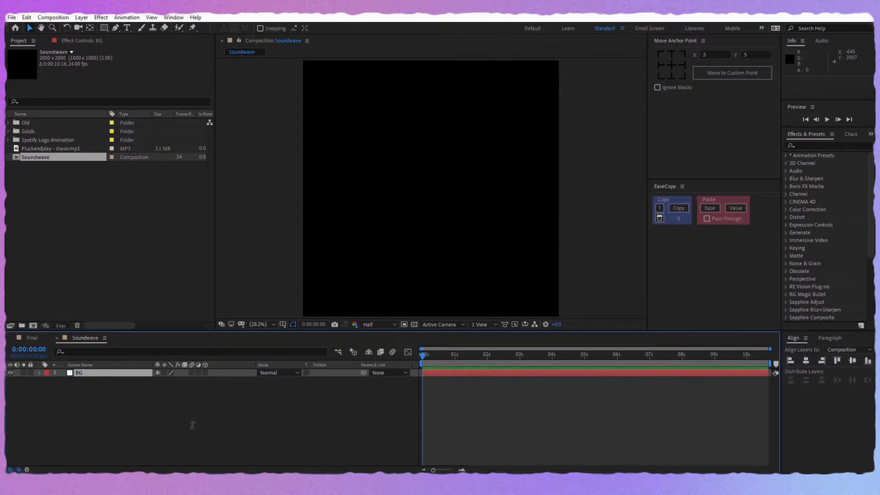
click(29, 372)
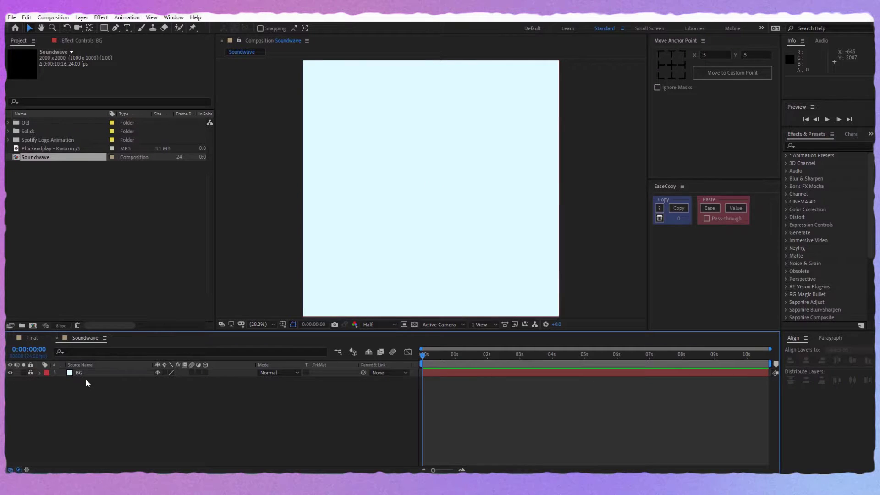
Add an adjustment layer and apply the Audio Waveform effect found by searching 'wave'.
right_click(151, 415)
mouse_move(191, 316)
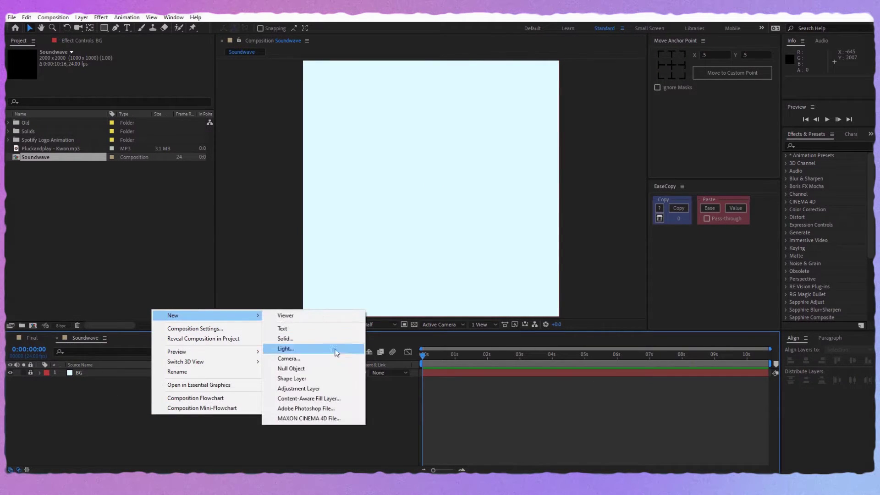
click(334, 392)
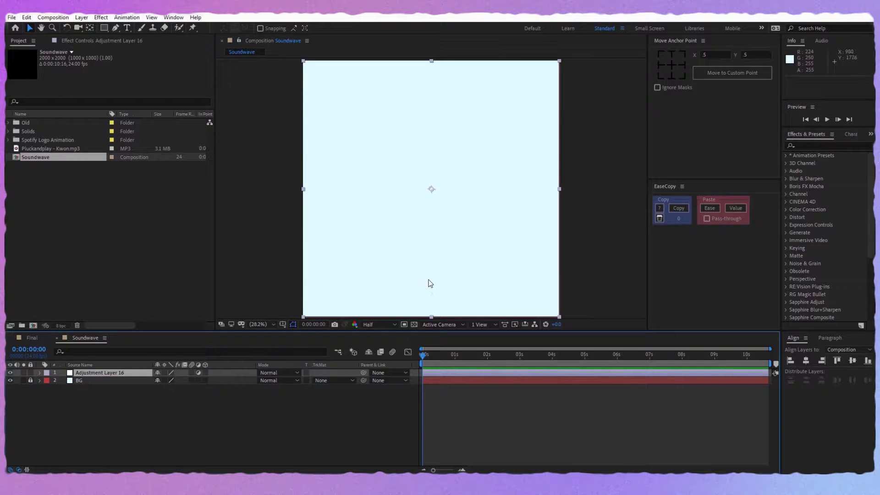
click(826, 146)
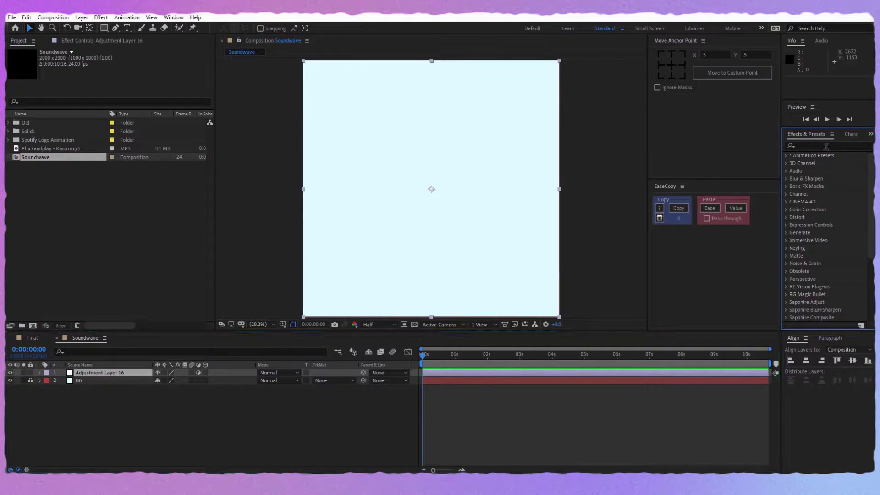
click(826, 146)
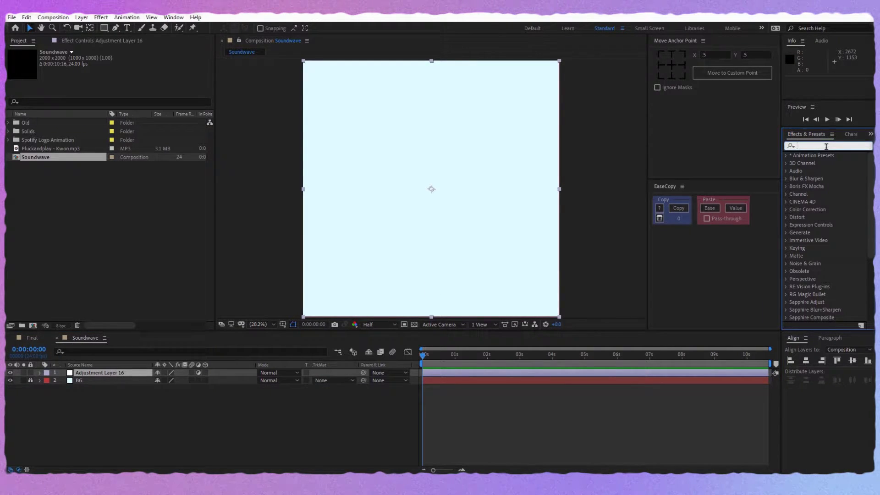
text(wave)
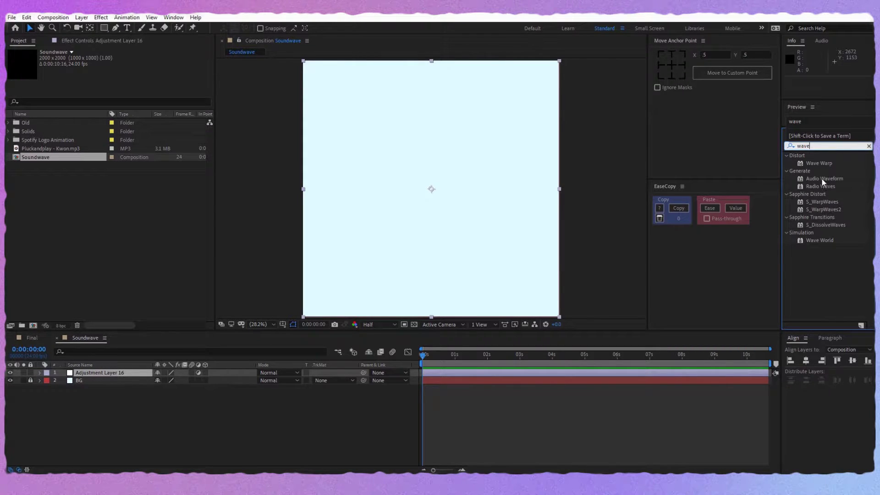
double_click(824, 179)
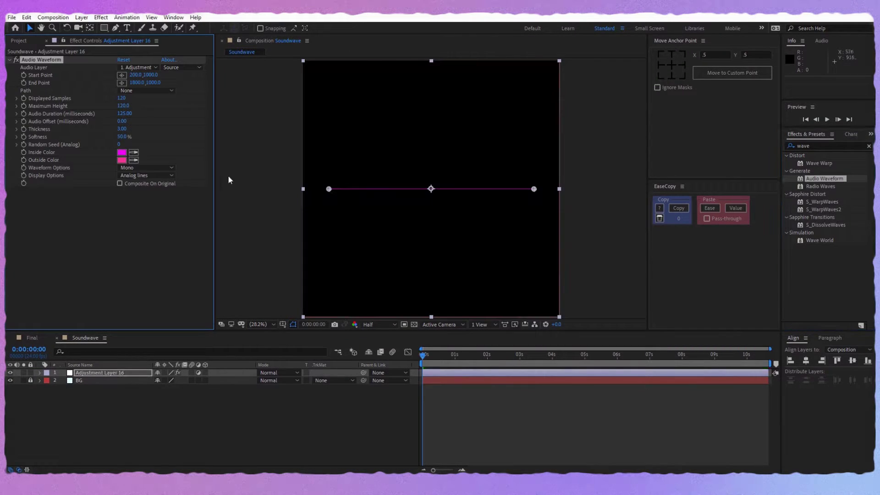
Add Pluckandplay - Kwon.mp3 to the timeline and set it as the waveform's Audio Layer.
click(18, 40)
click(65, 179)
drag(42, 150, 155, 403)
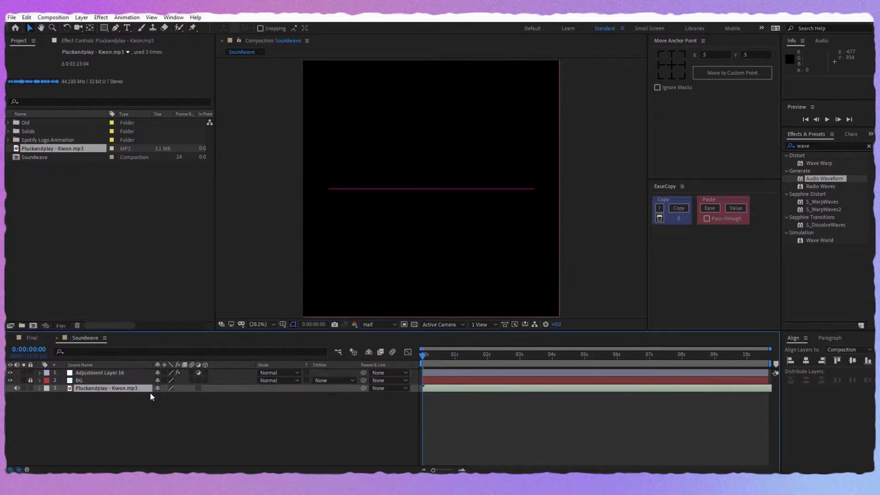
click(63, 41)
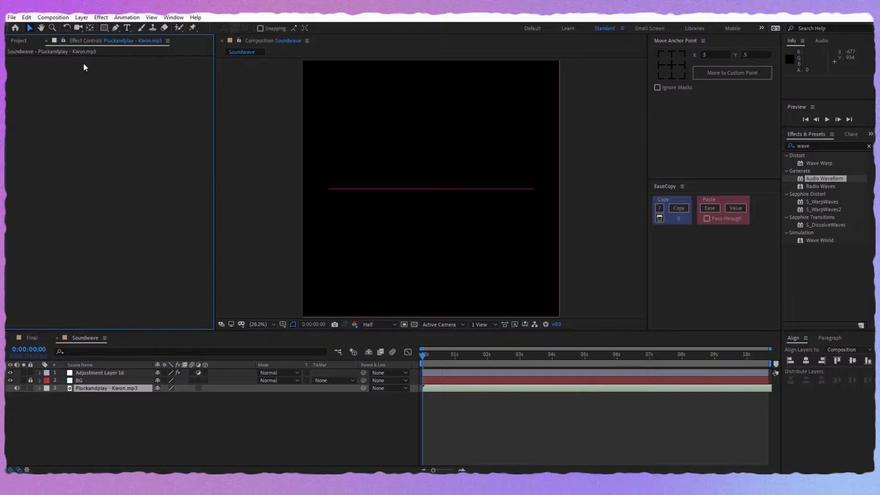
click(114, 372)
click(136, 67)
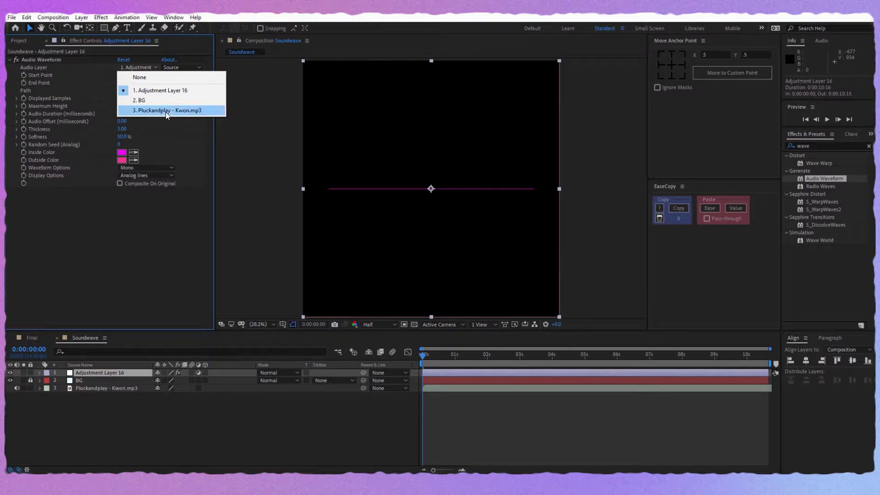
click(167, 111)
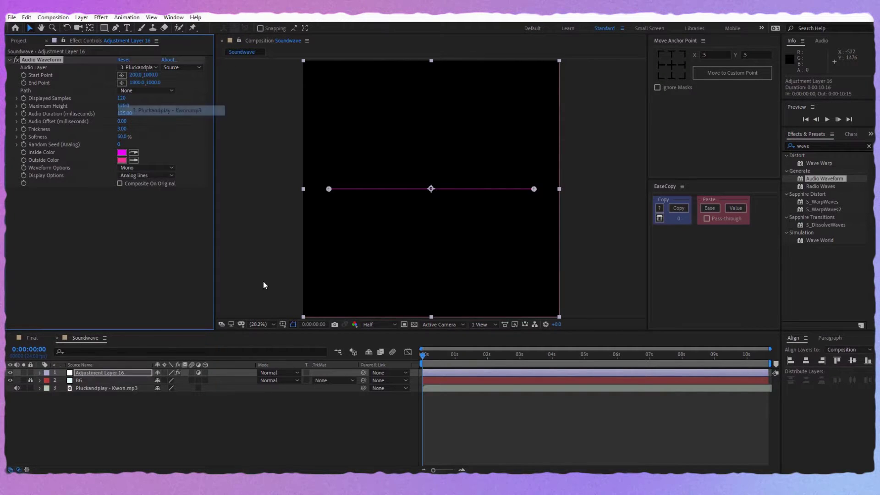
Turn off the adjustment layer switch, use Digital display, and set Displayed Samples to 43.
click(198, 372)
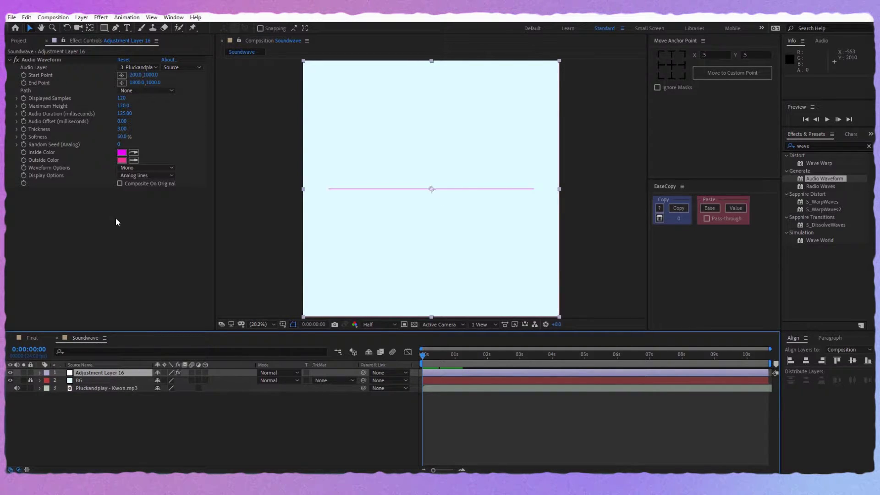
click(144, 177)
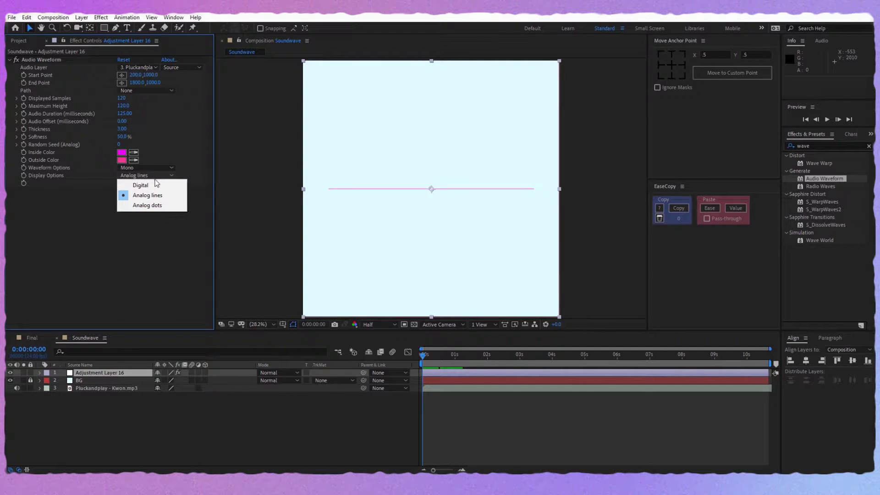
click(153, 186)
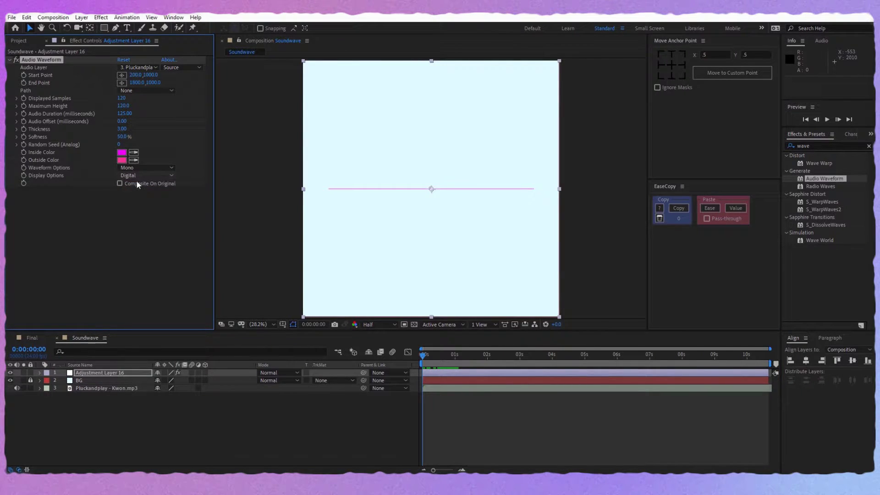
click(122, 99)
text(43)
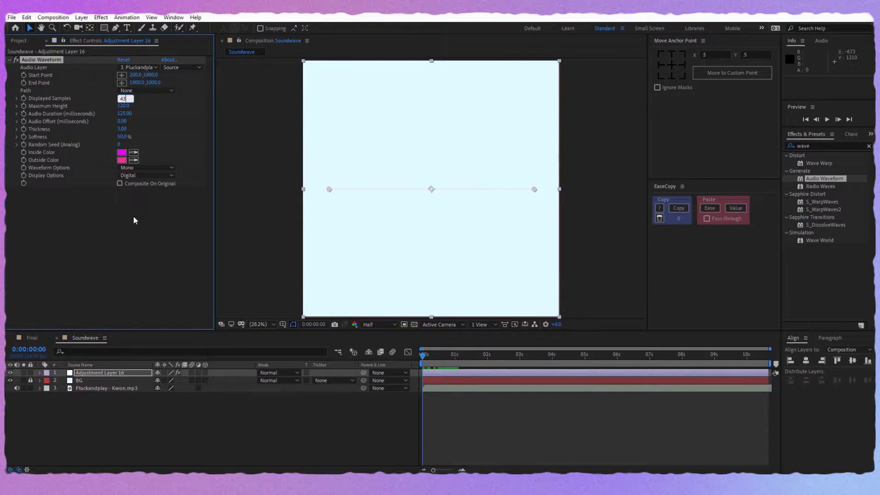
click(132, 216)
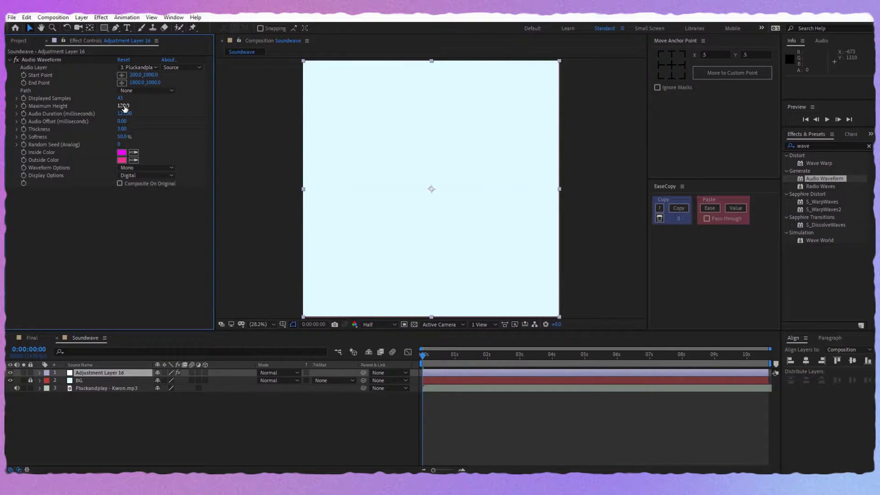
Set the waveform's maximum height to 230, audio duration to 160, and thickness to 20.
click(124, 106)
key(Tab)
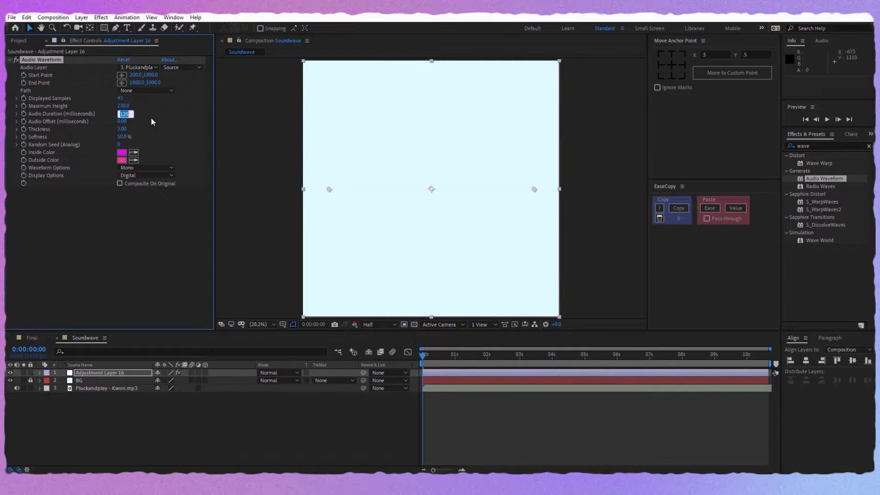
text(160)
click(146, 209)
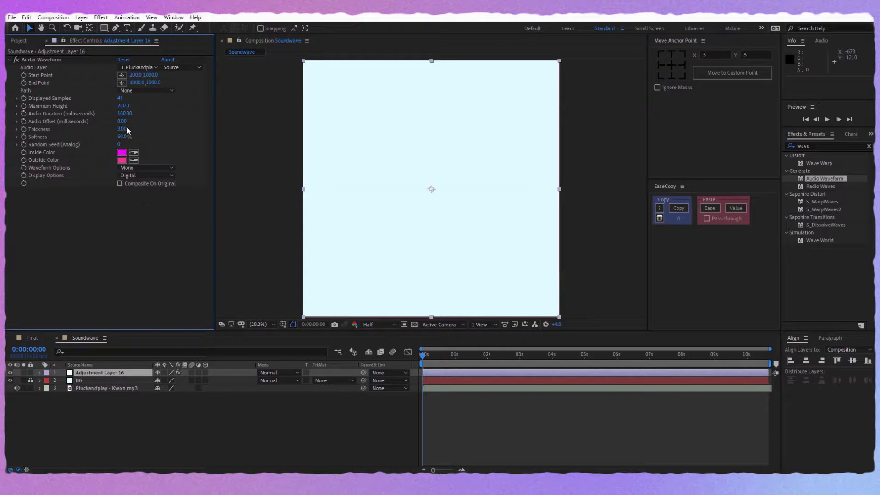
drag(123, 131, 259, 135)
click(124, 130)
text(20)
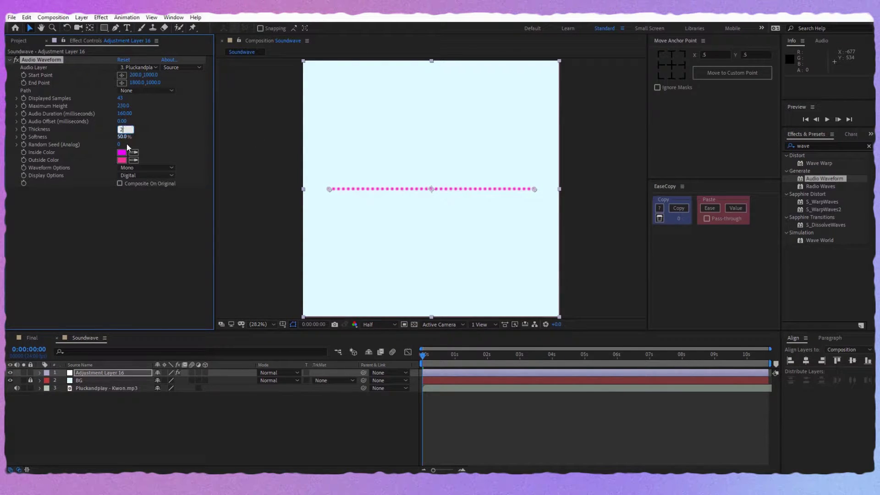
click(130, 201)
Set the waveform softness to 1% and preview the animation.
click(121, 137)
text(1)
key(Return)
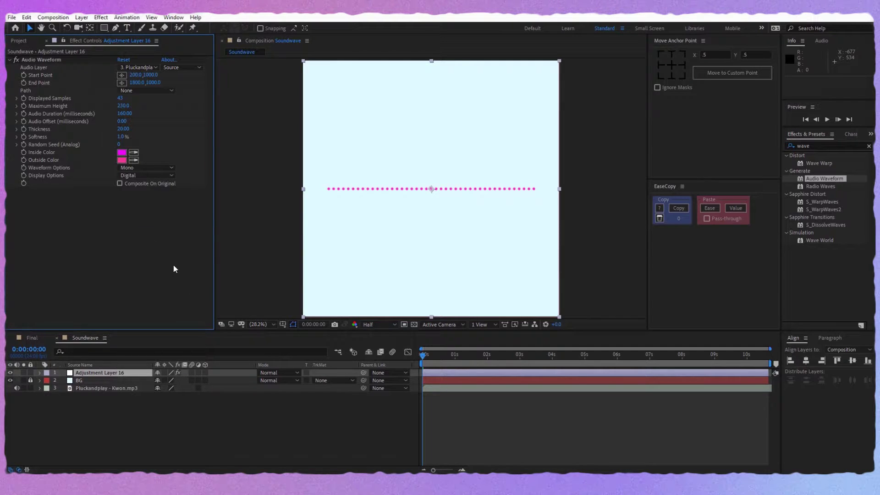
click(426, 356)
key(space)
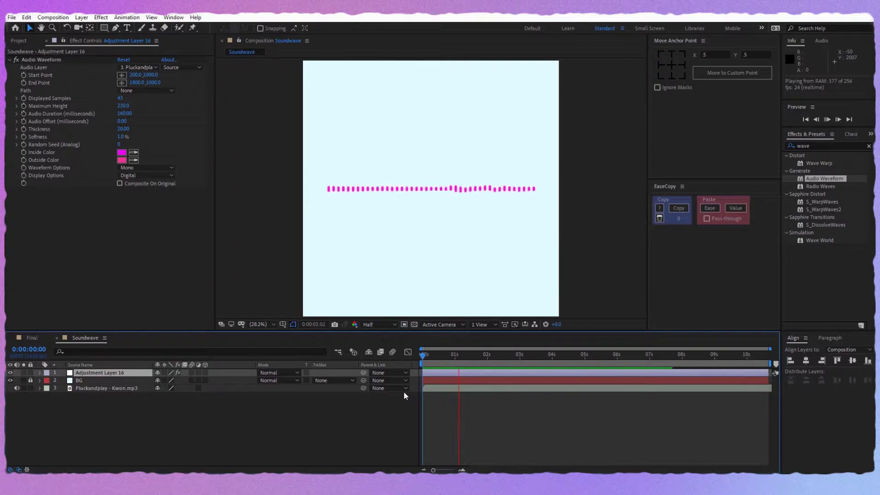
Show the mp3 layer's waveform and slide the track to try different start points.
click(136, 388)
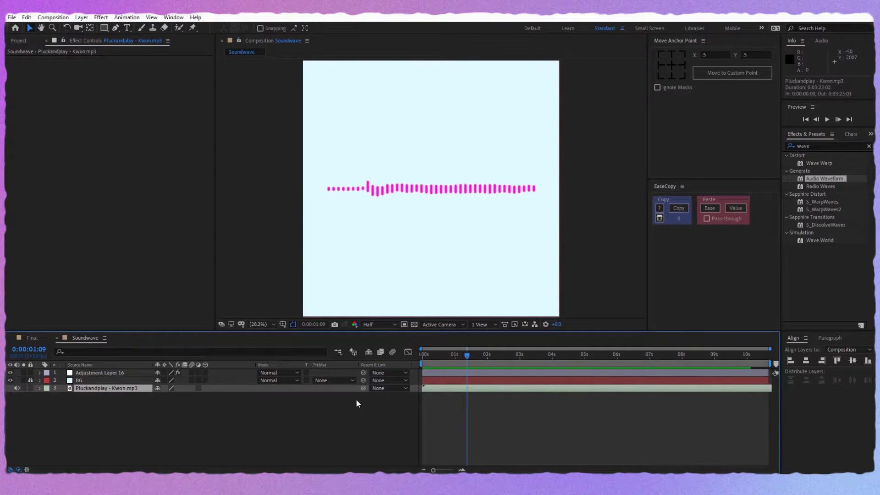
key(l)
key(l)
mouse_move(467, 356)
mouse_down()
mouse_move(476, 357)
mouse_move(466, 356)
mouse_up()
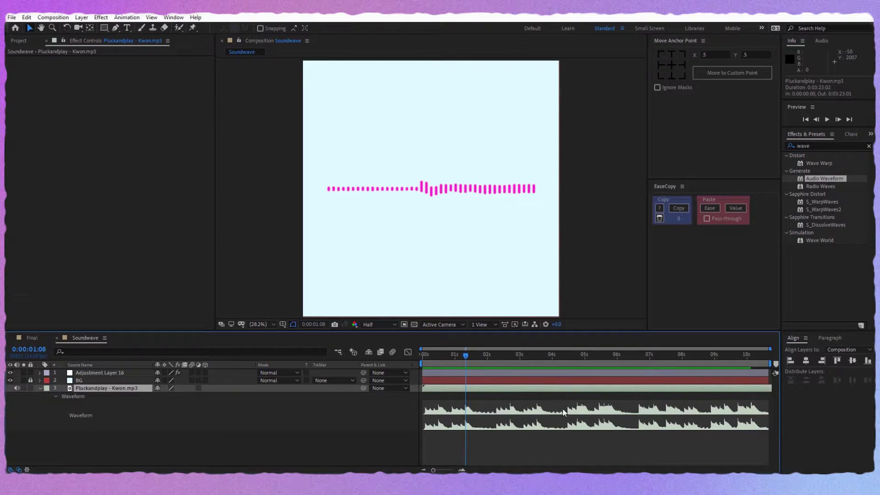
drag(639, 391, 504, 390)
drag(639, 393, 701, 393)
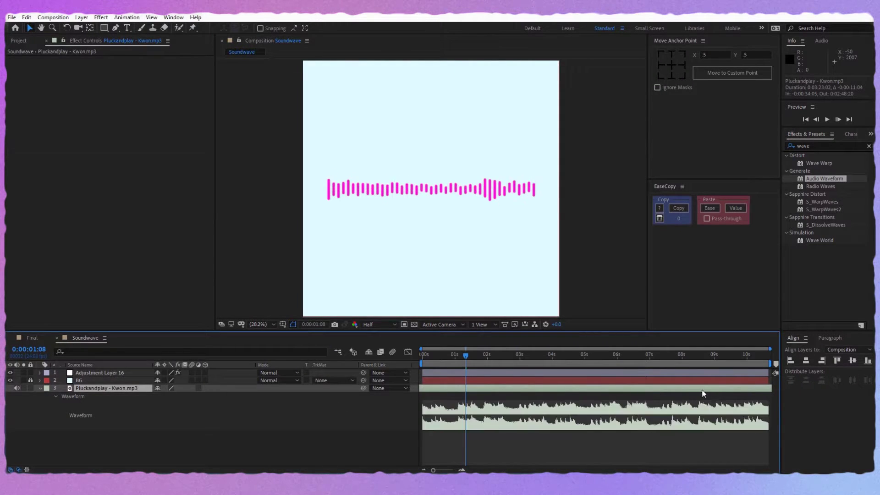
drag(501, 404, 525, 405)
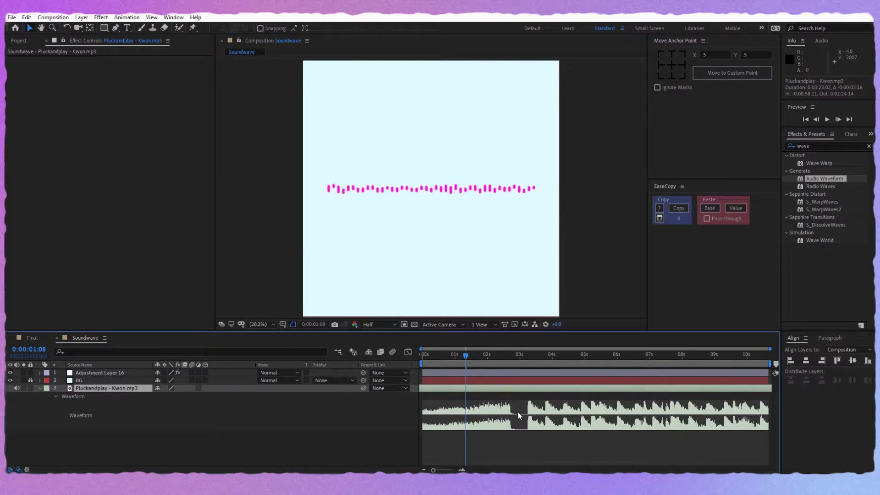
scroll(512, 414, up, 1)
mouse_move(478, 383)
mouse_down()
mouse_move(585, 383)
mouse_move(597, 396)
mouse_move(475, 390)
mouse_up()
key(v)
Move the audio slightly earlier still and preview the new timing.
drag(451, 354, 394, 359)
drag(485, 389, 458, 390)
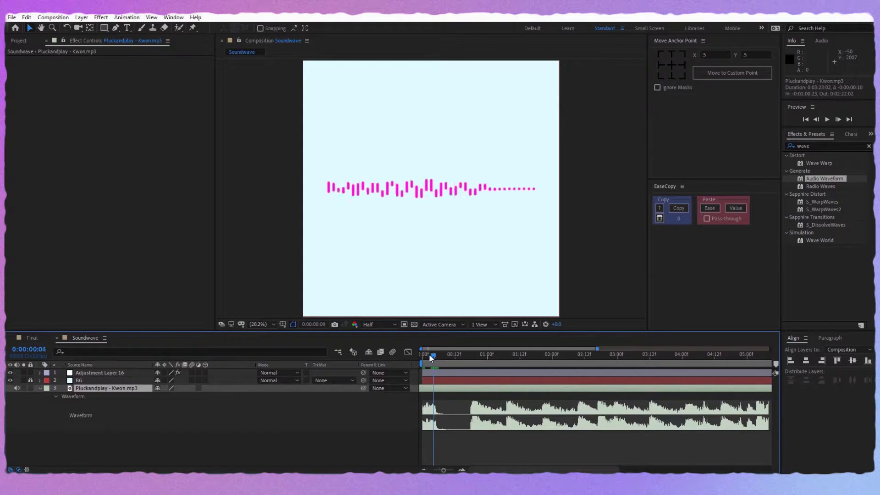
key(space)
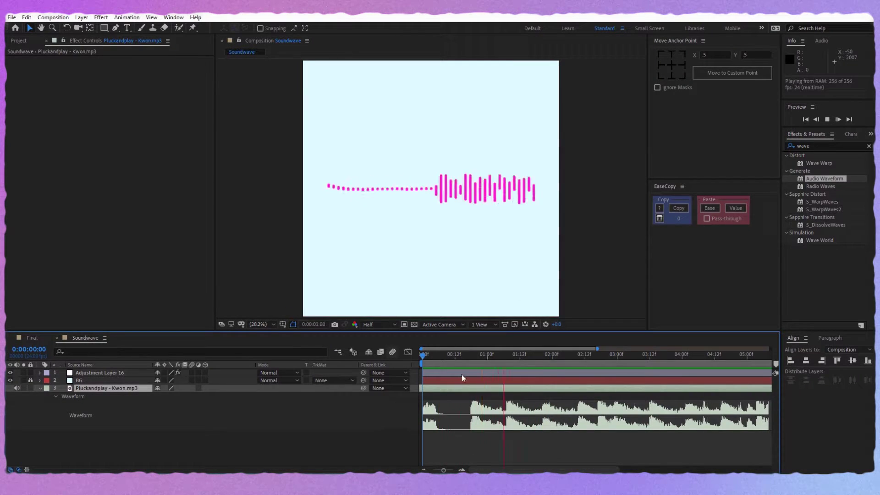
key(space)
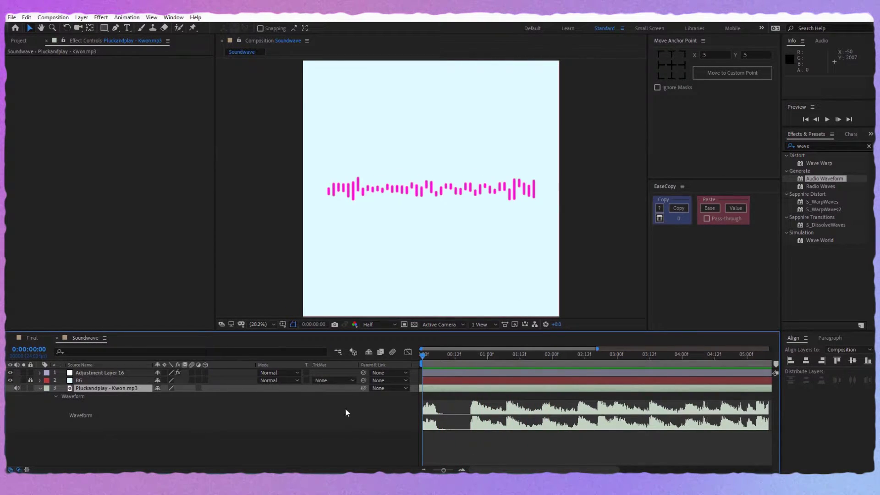
Check the Final comp around two seconds, then return to Soundwave at an early frame.
click(31, 338)
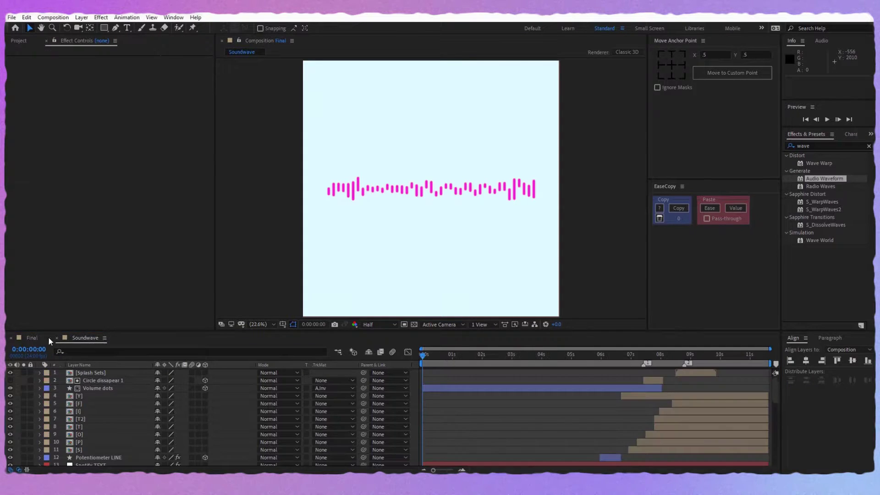
drag(441, 358, 503, 361)
scroll(496, 393, down, 5)
scroll(494, 394, up, 5)
click(85, 337)
drag(426, 353, 453, 359)
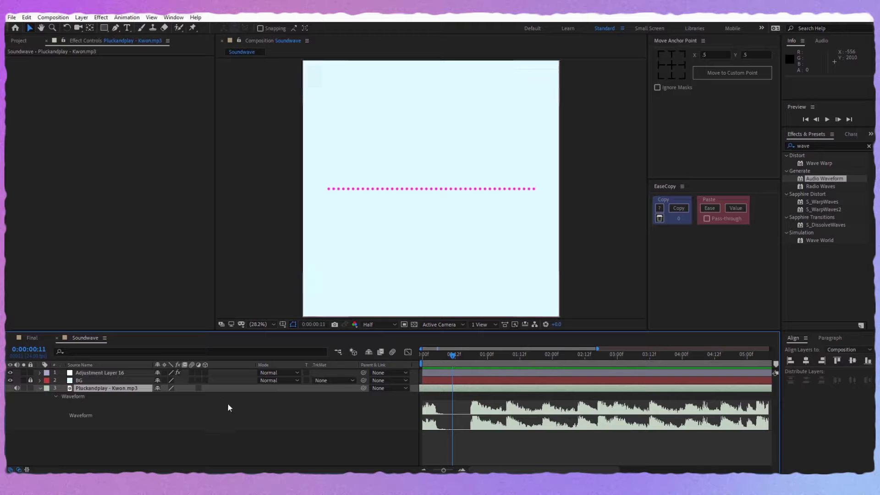
click(243, 417)
Draw a circle with the Ellipse tool and centre it and its anchor point in the comp.
drag(106, 25, 132, 51)
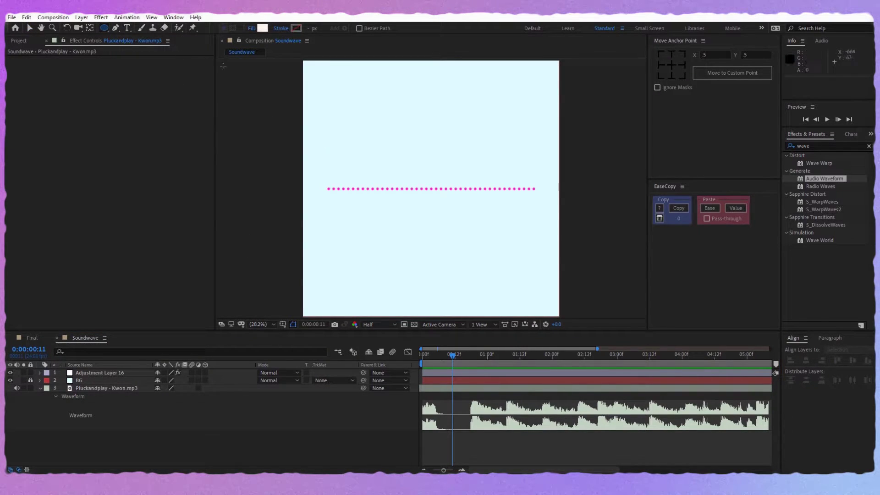
mouse_move(395, 138)
mouse_down()
mouse_move(434, 197)
mouse_move(506, 243)
mouse_move(538, 259)
mouse_move(593, 238)
mouse_move(560, 243)
mouse_move(595, 240)
mouse_move(550, 206)
mouse_move(566, 233)
mouse_up()
key(v)
key(ctrl+z)
click(671, 65)
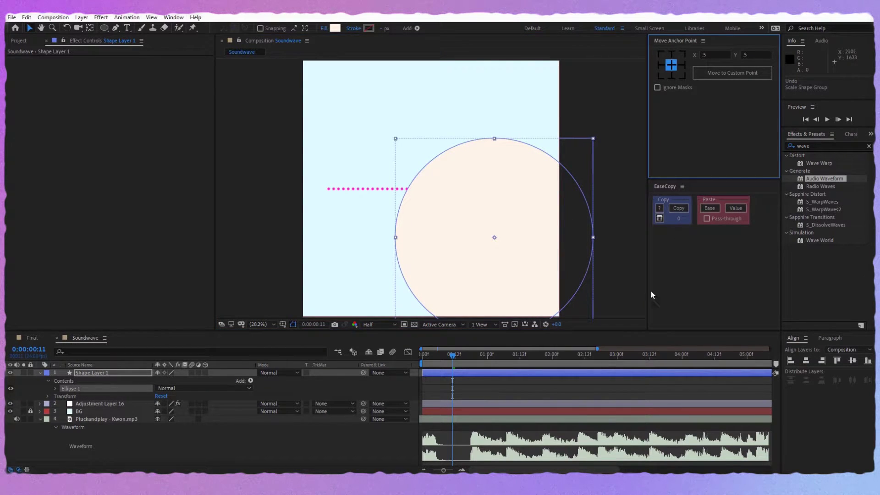
click(805, 360)
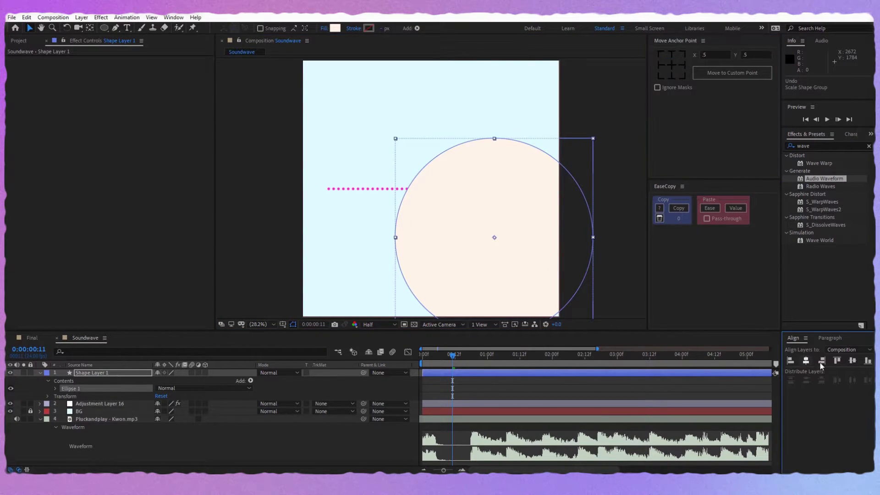
click(851, 361)
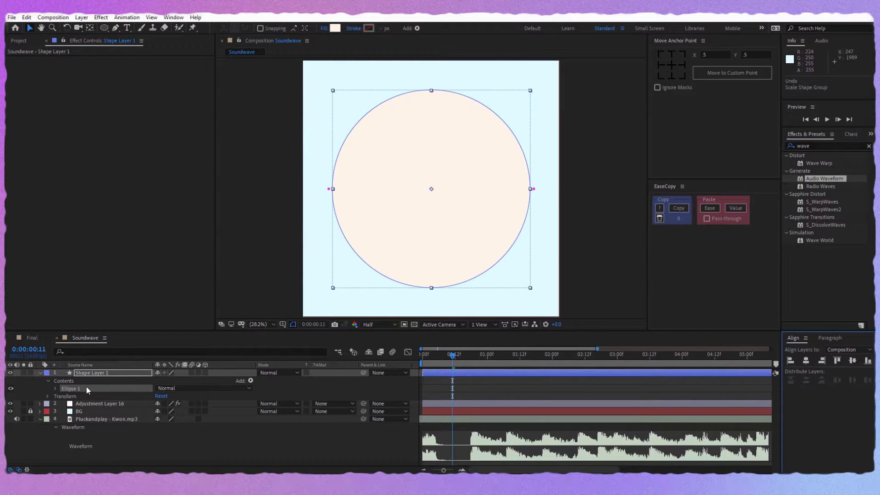
Enlarge the circle to about 1596, remove its fill, and give it a solid stroke.
click(56, 388)
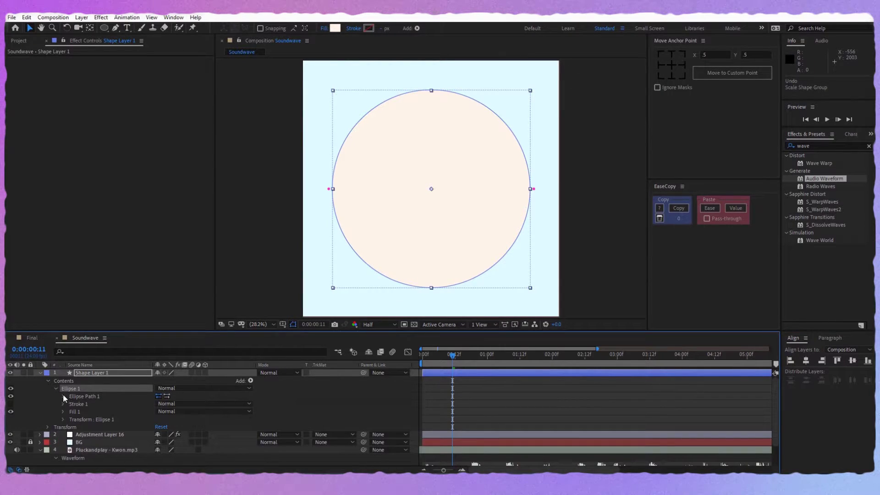
click(63, 395)
drag(168, 403, 405, 401)
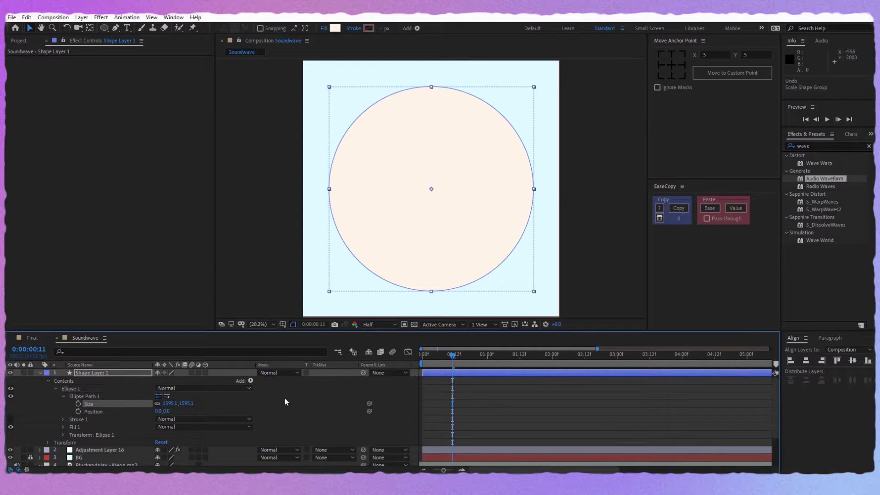
click(324, 28)
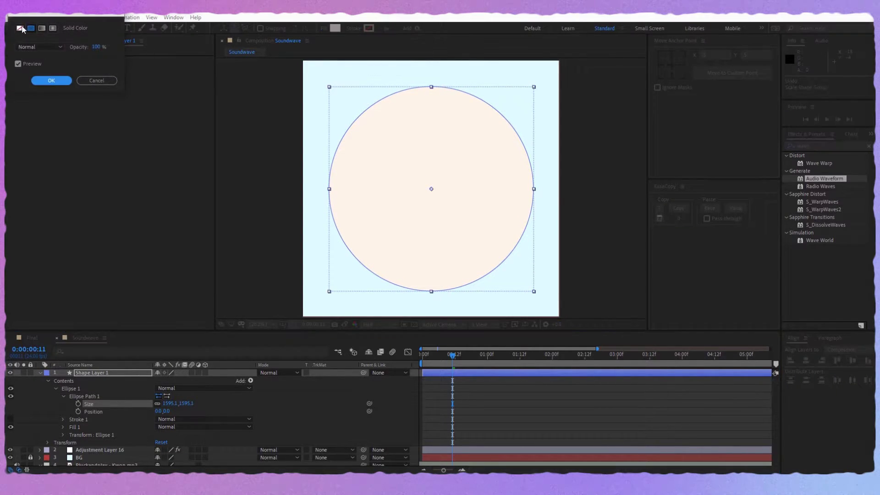
click(21, 28)
click(52, 81)
click(354, 28)
click(32, 28)
click(53, 80)
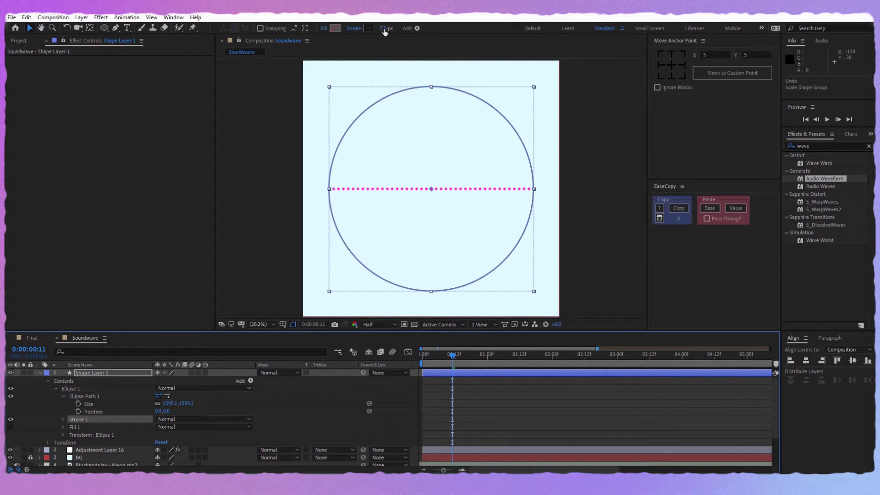
Set the stroke width to 14.5 px and the circle size to 1621.6.
scroll(393, 63, up, 2)
drag(383, 29, 422, 33)
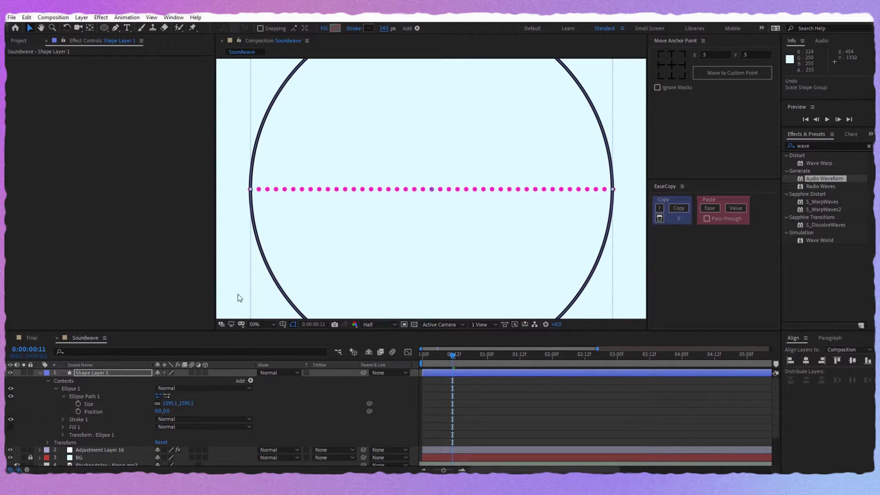
drag(170, 403, 284, 394)
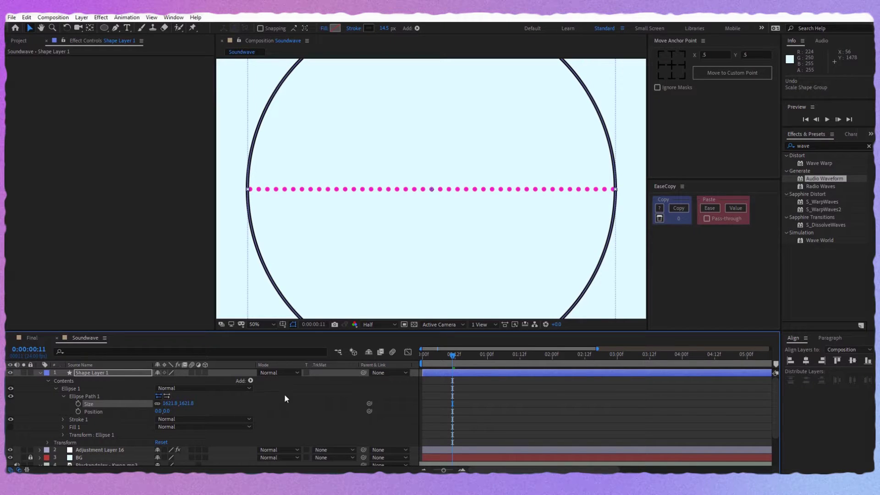
key(comma)
drag(391, 223, 364, 231)
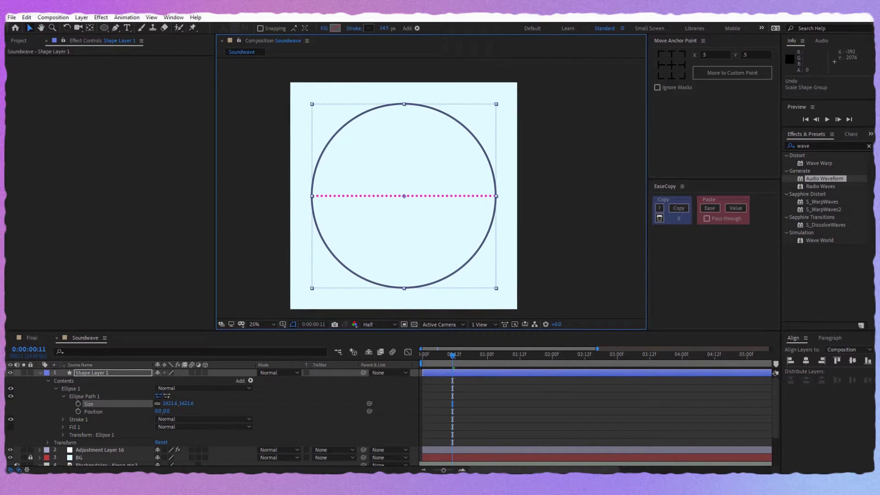
Rename Adjustment Layer 16 to 'Soundwave'.
click(39, 372)
click(94, 381)
right_click(114, 381)
click(123, 373)
text(Soundwave)
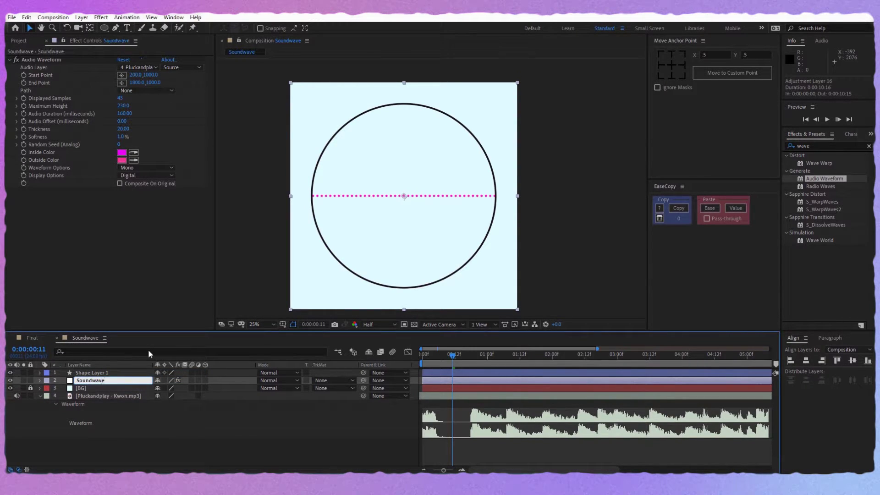
key(Return)
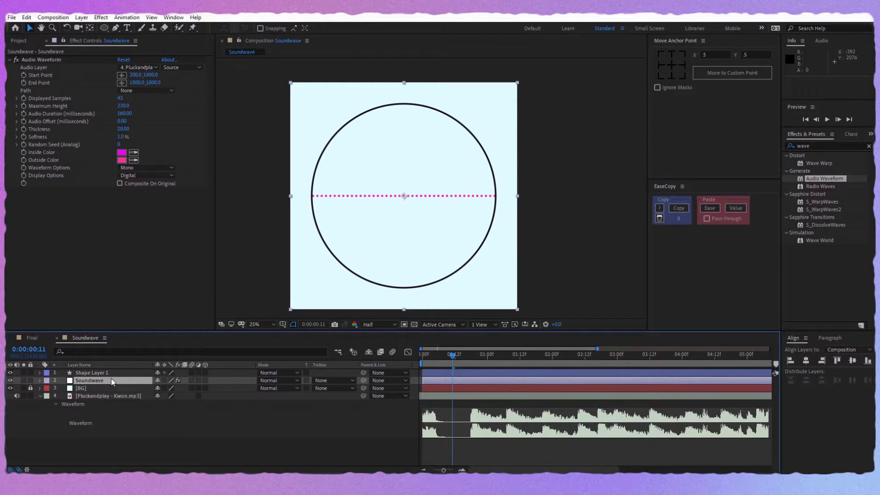
Rename Shape Layer 1 to 'Circle reference'.
click(101, 373)
text(Circle reference)
key(Return)
Expand the Soundwave layer's Effects to show the Audio Waveform properties.
click(92, 381)
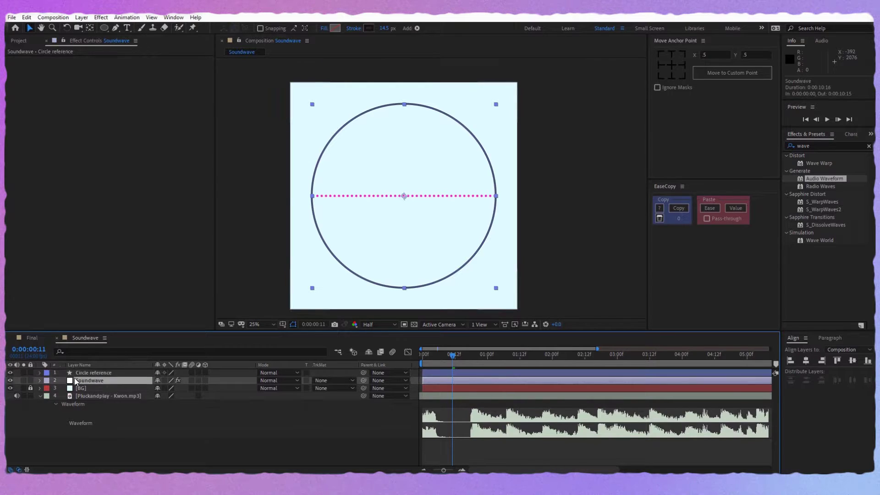
click(40, 380)
click(48, 388)
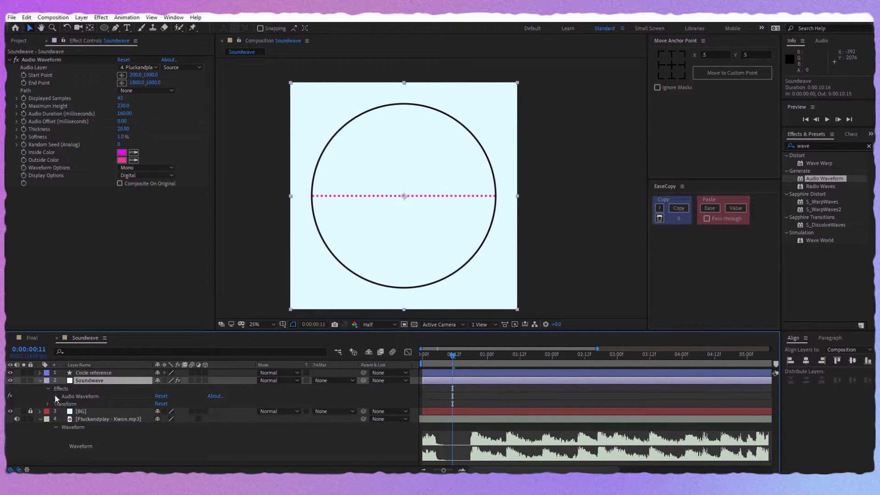
click(55, 395)
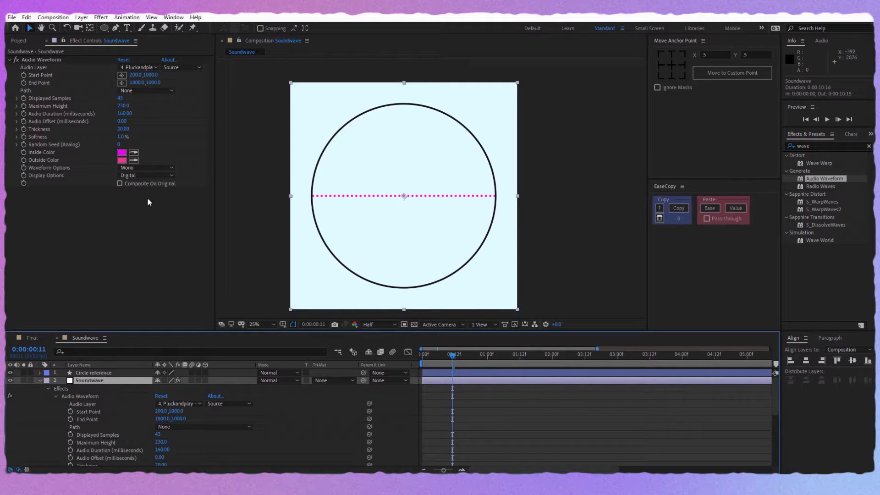
Switch to the Pen tool, zoom the viewer to 50%, and turn on a proportional grid.
key(g)
key(period)
drag(344, 219, 385, 217)
click(283, 324)
click(303, 342)
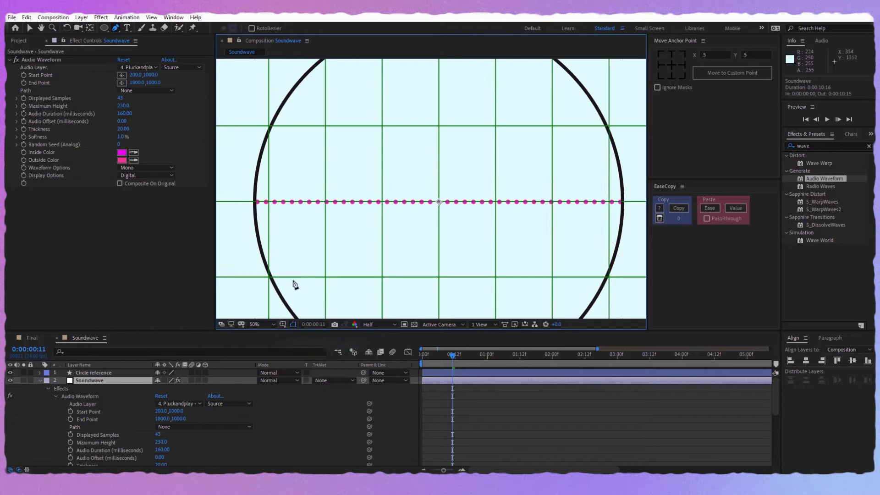
Draw a two-point mask across the waveform's ends and stretch it to the circle's width.
click(288, 208)
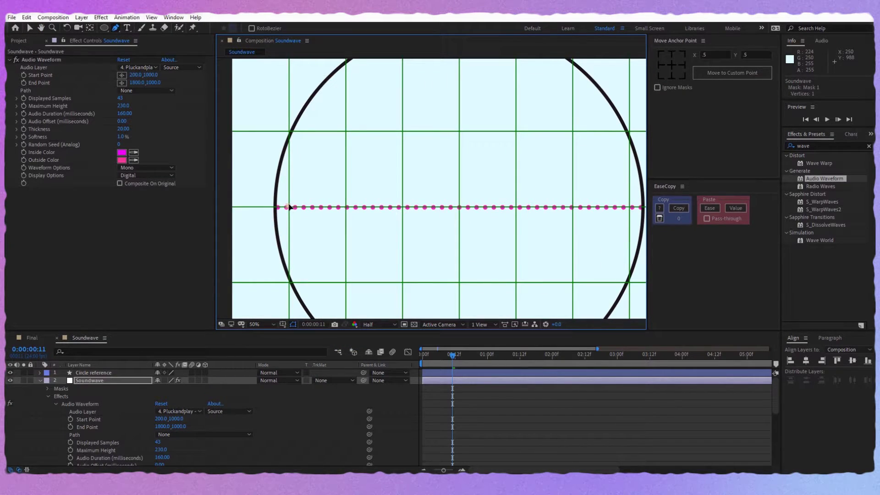
drag(479, 211, 423, 218)
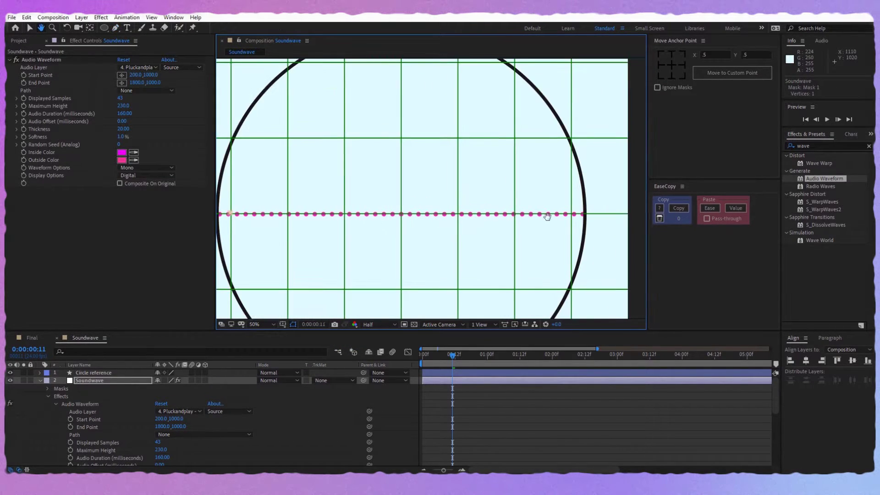
click(573, 217)
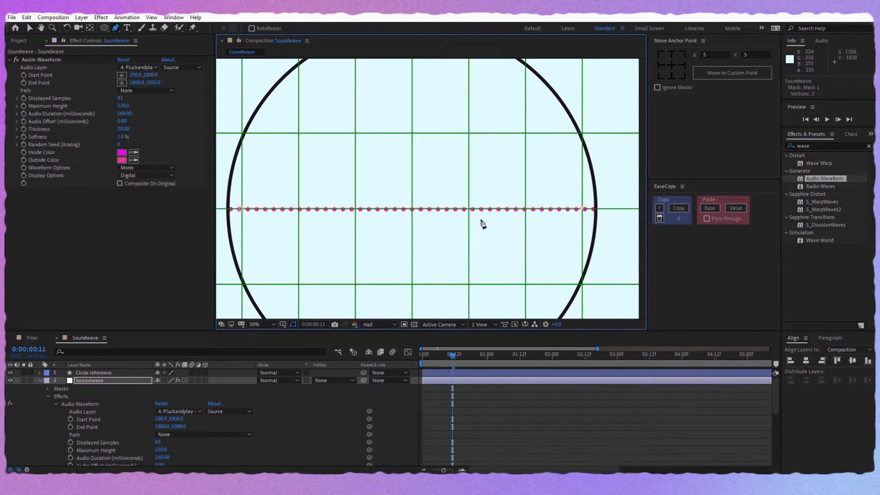
scroll(506, 191, down, 2)
key(v)
mouse_move(505, 189)
mouse_down()
mouse_move(529, 194)
mouse_move(509, 195)
mouse_up()
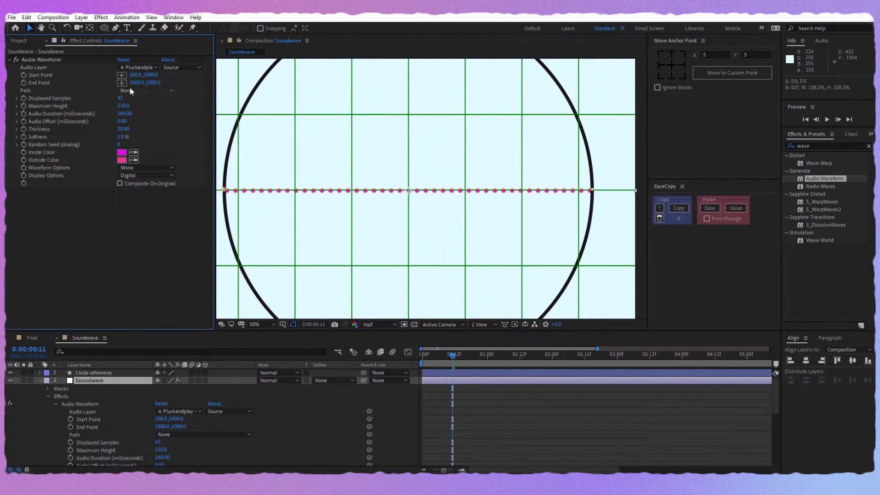
Set the Audio Waveform Path to Mask 1 and reveal Mask 1's Mask Path.
click(130, 90)
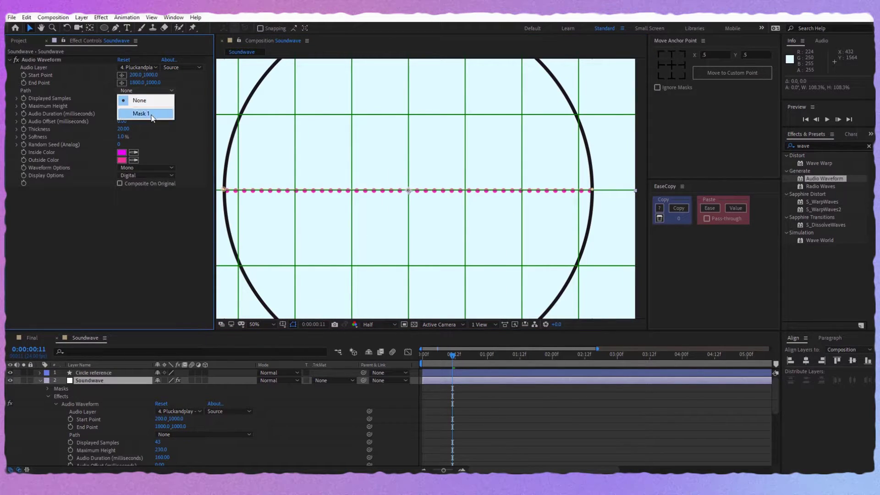
click(133, 112)
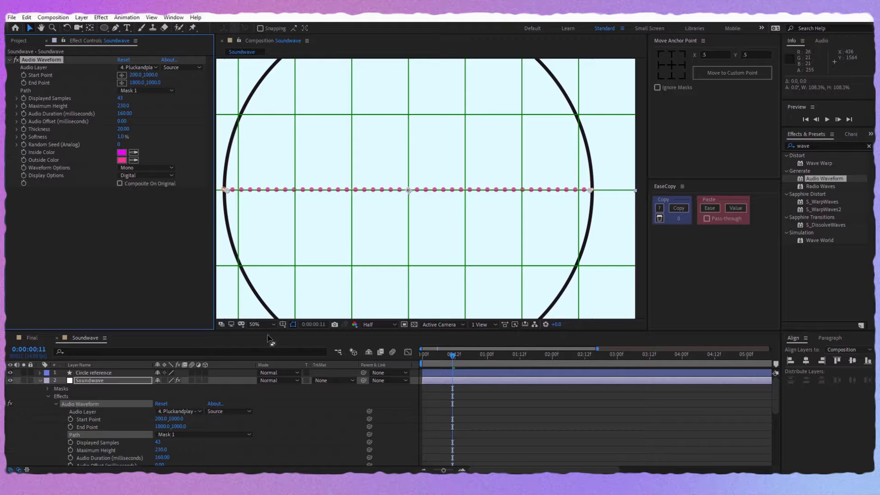
click(55, 403)
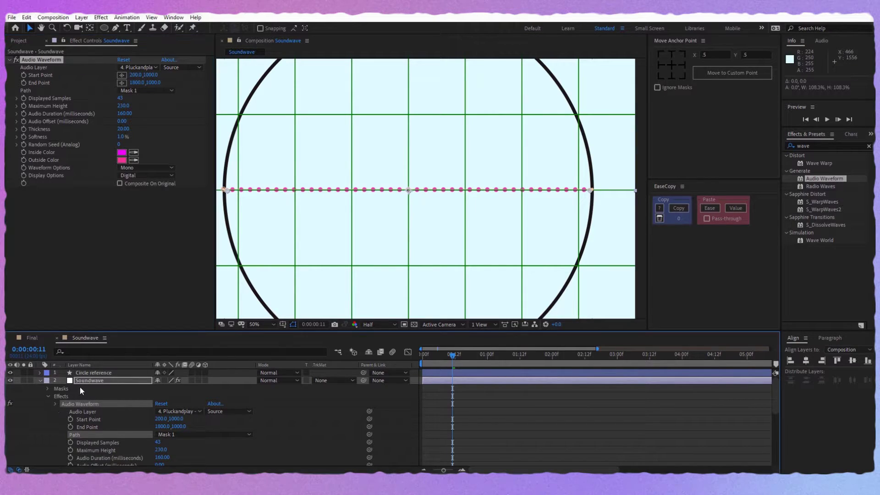
click(48, 388)
click(56, 396)
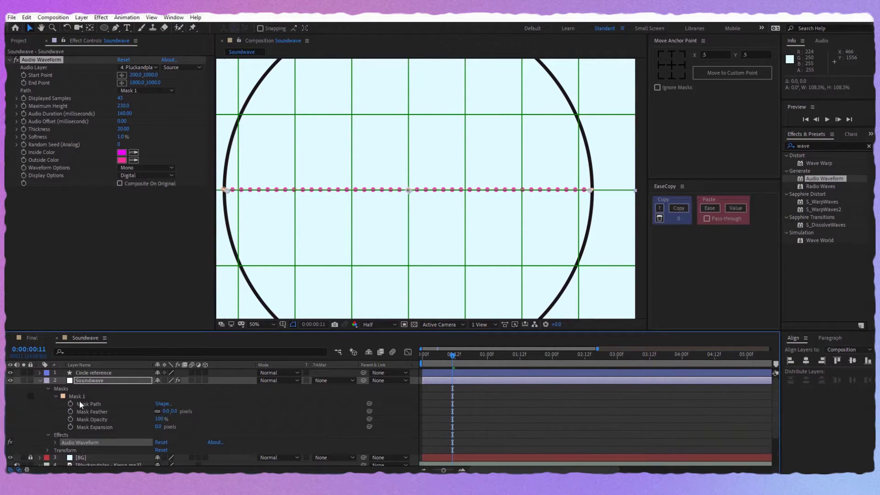
click(84, 404)
Keyframe Mask Path at 0:00:00:18, preview, then add another keyframe at 0:00:02:04.
key(comma)
key(comma)
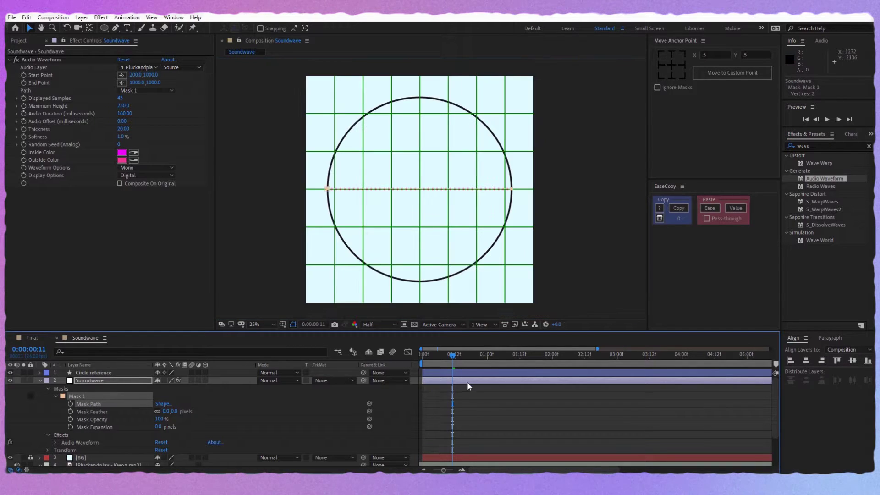
scroll(466, 408, down, 2)
drag(456, 359, 471, 361)
scroll(477, 417, up, 2)
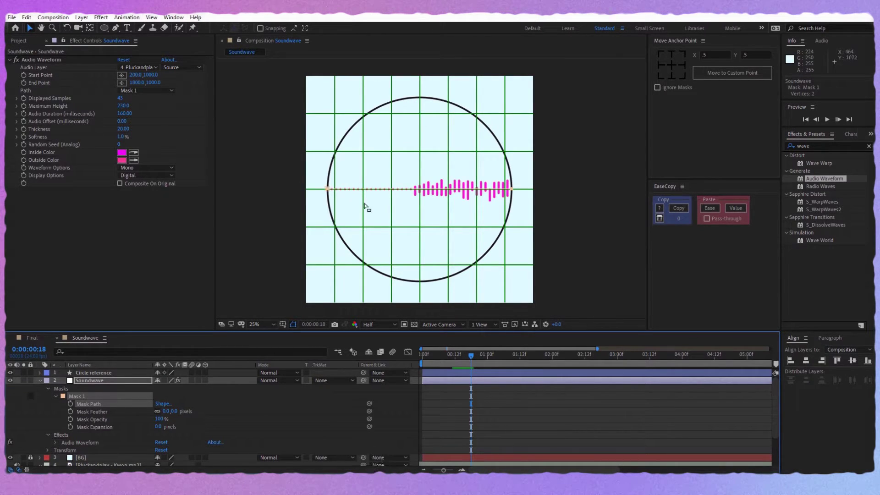
click(70, 403)
key(space)
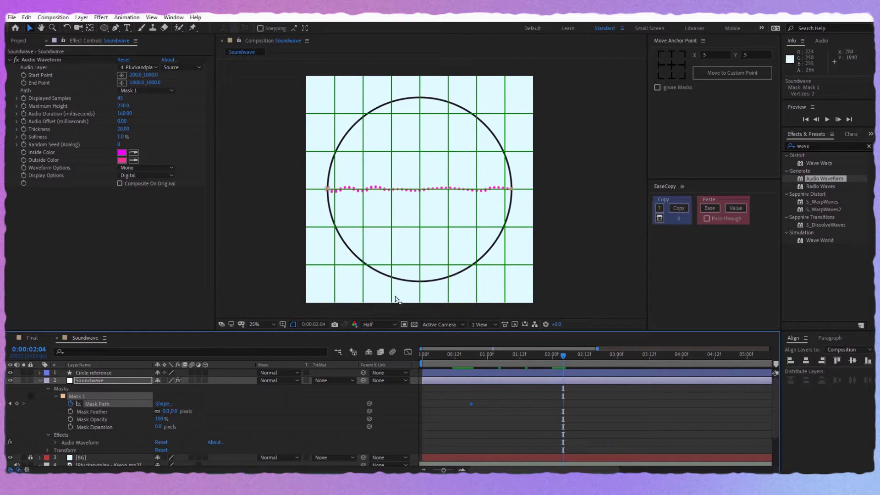
click(17, 403)
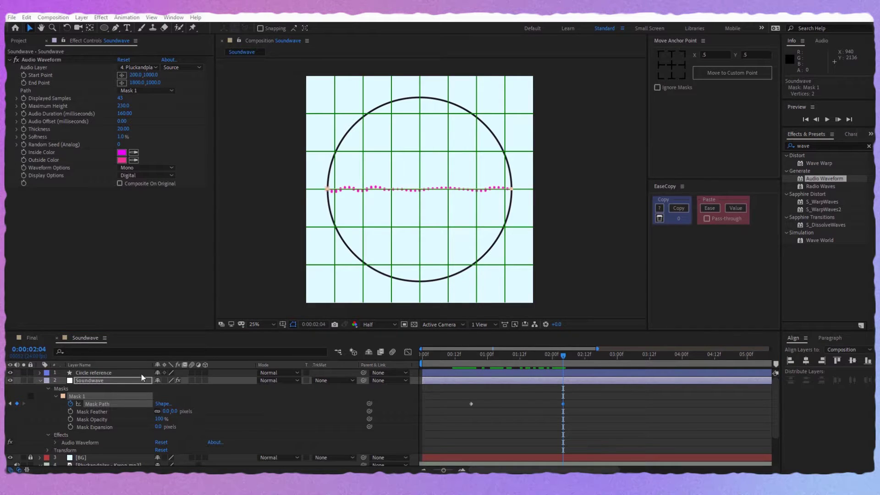
Convert the Circle reference layer's Ellipse Path 1 into a Bezier path.
click(117, 373)
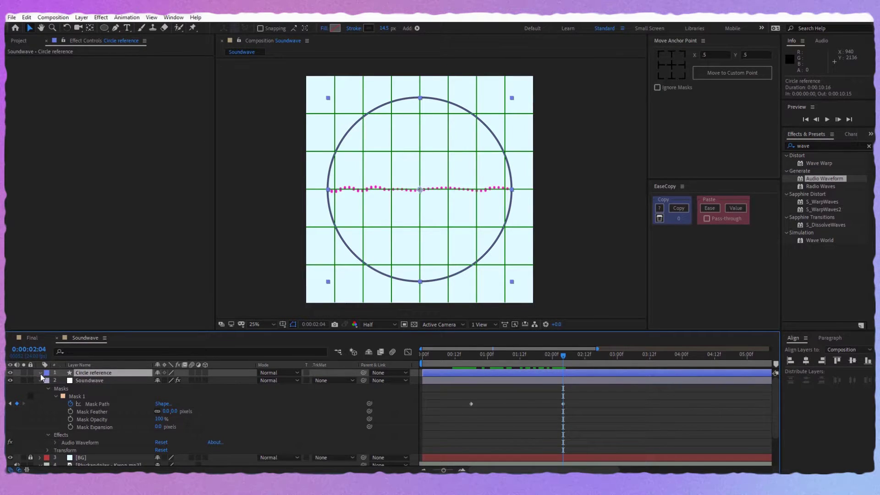
click(41, 372)
click(77, 396)
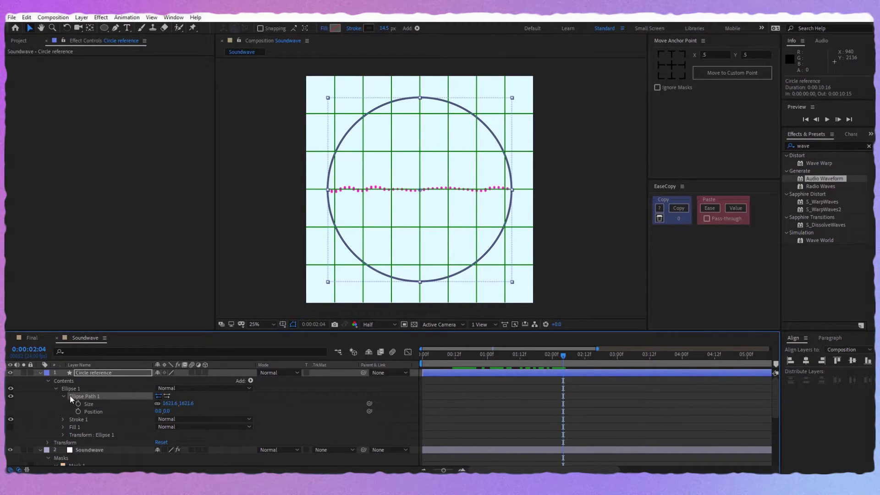
right_click(85, 398)
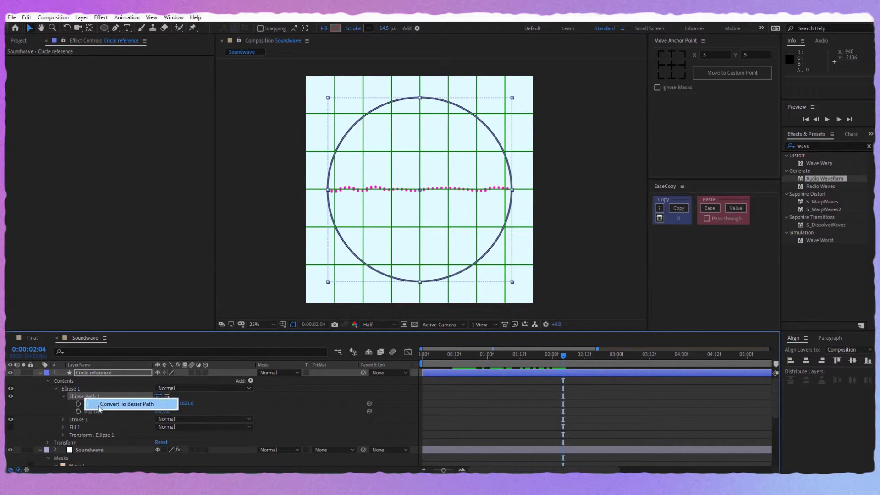
click(97, 405)
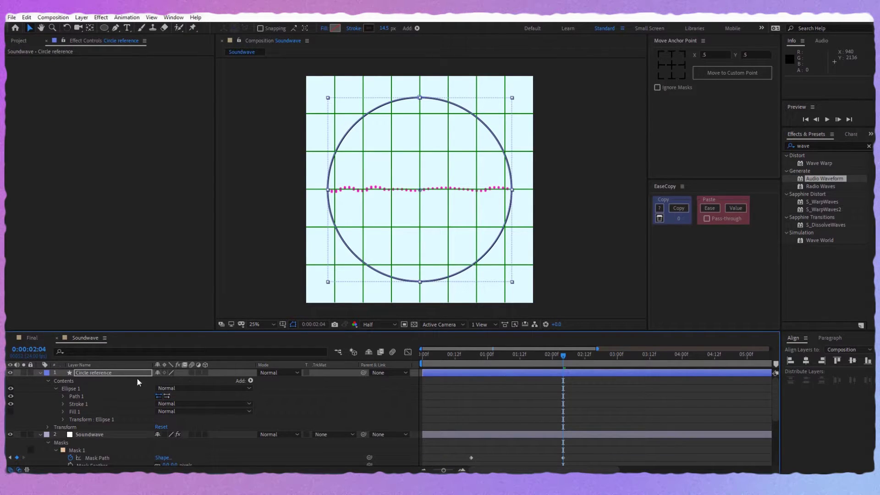
click(101, 403)
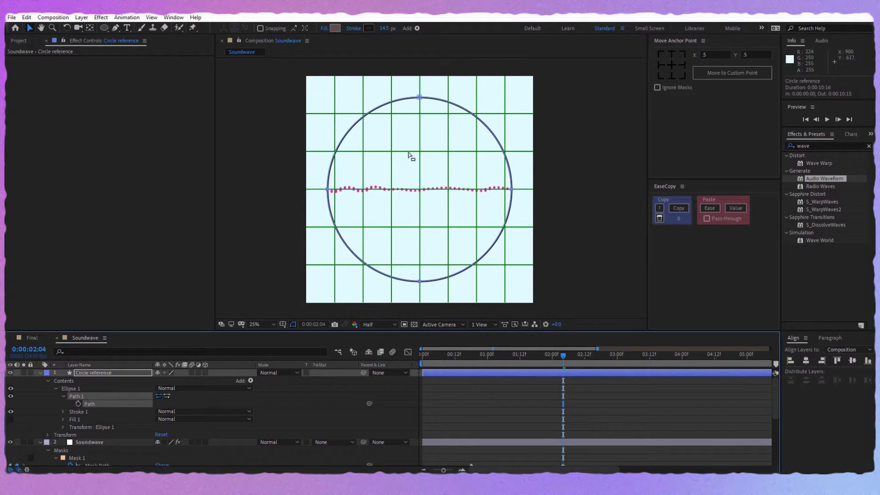
Add a new vertex on the circle path just right of its top vertex.
scroll(421, 144, up, 2)
key(comma)
key(period)
drag(428, 100, 414, 222)
key(period)
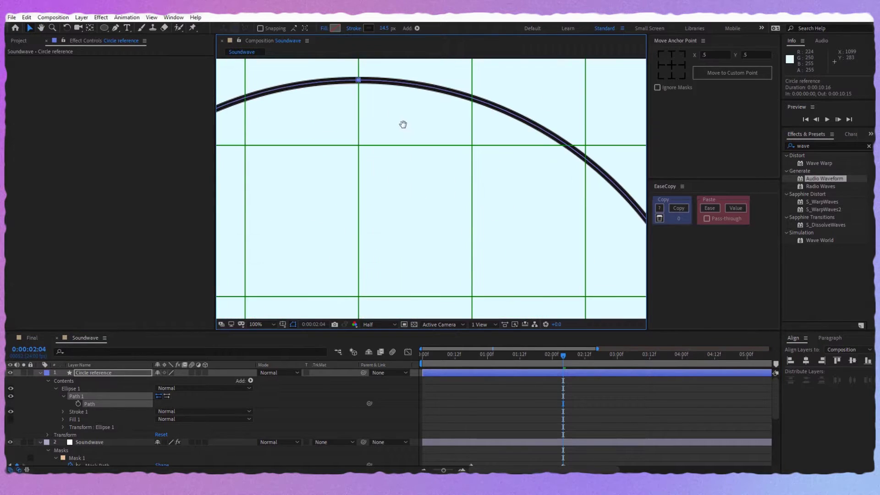
drag(403, 123, 421, 206)
scroll(363, 175, up, 2)
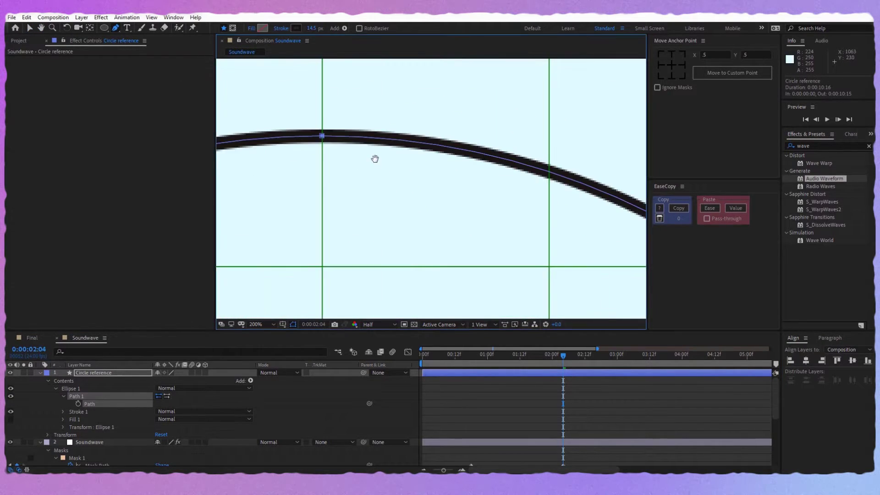
drag(373, 157, 405, 179)
key(g)
click(377, 160)
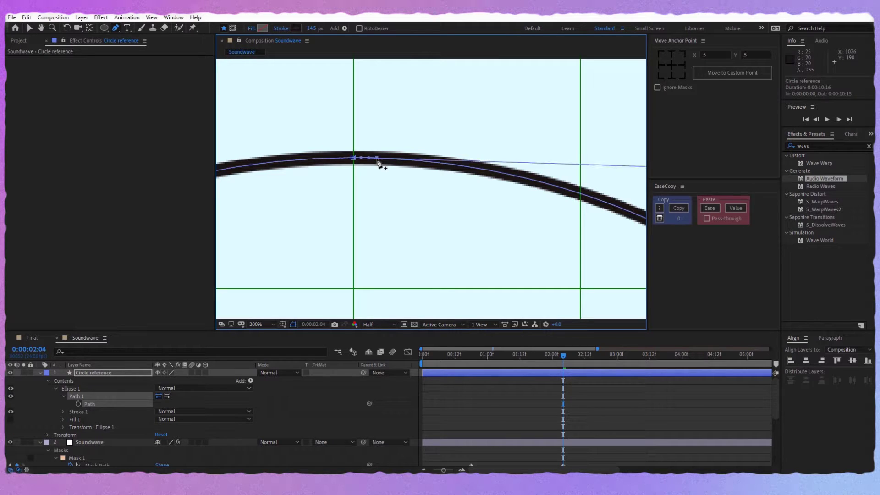
Open the circle path at its top vertex, leaving a small gap.
key(v)
drag(335, 143, 361, 160)
right_click(355, 158)
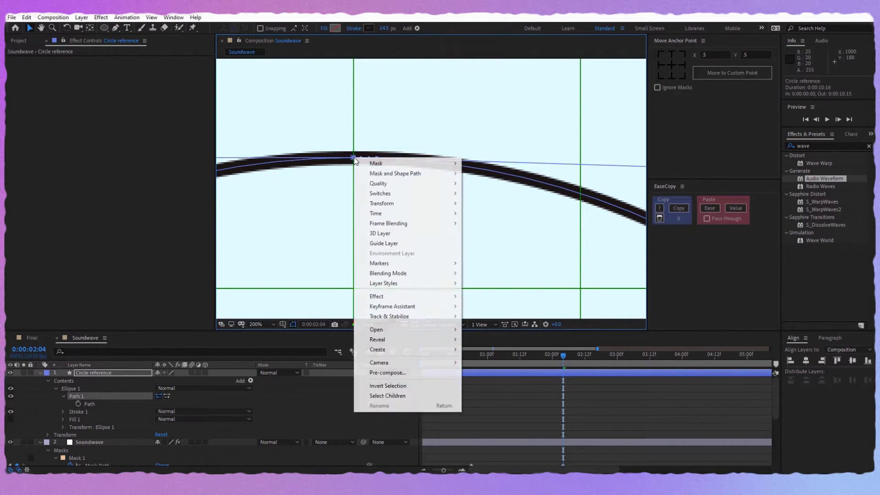
mouse_move(413, 173)
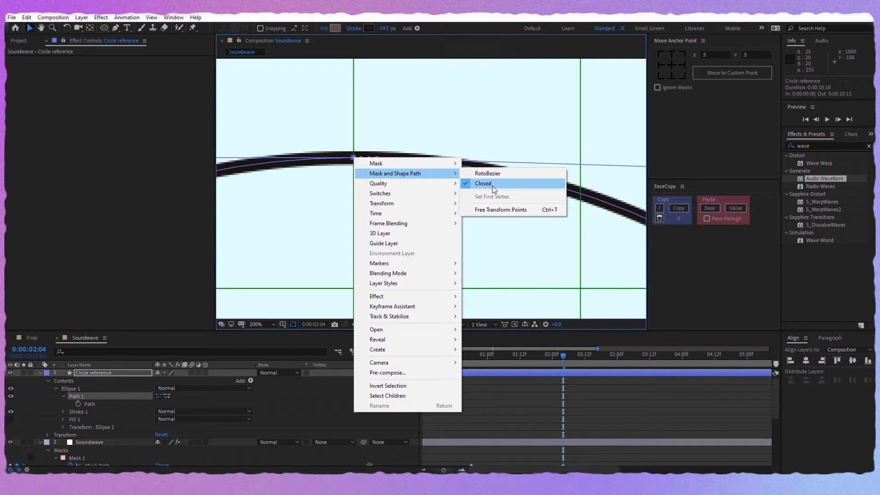
click(481, 184)
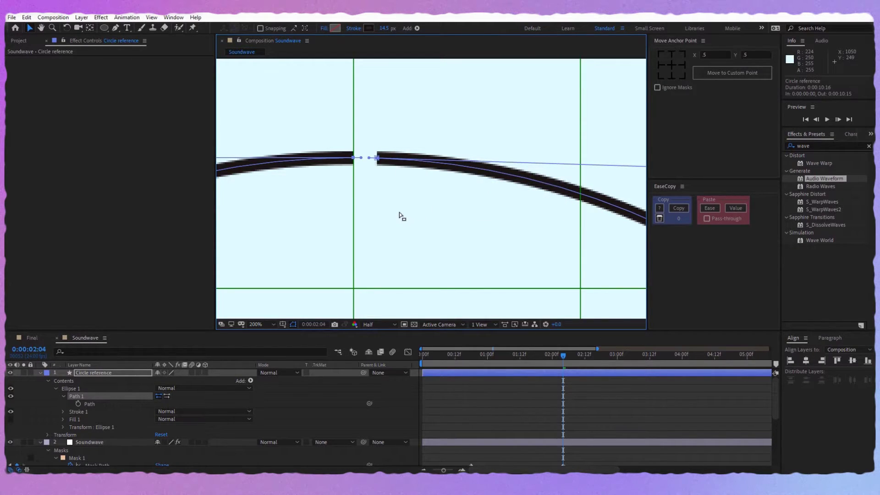
scroll(400, 213, down, 3)
drag(422, 233, 389, 172)
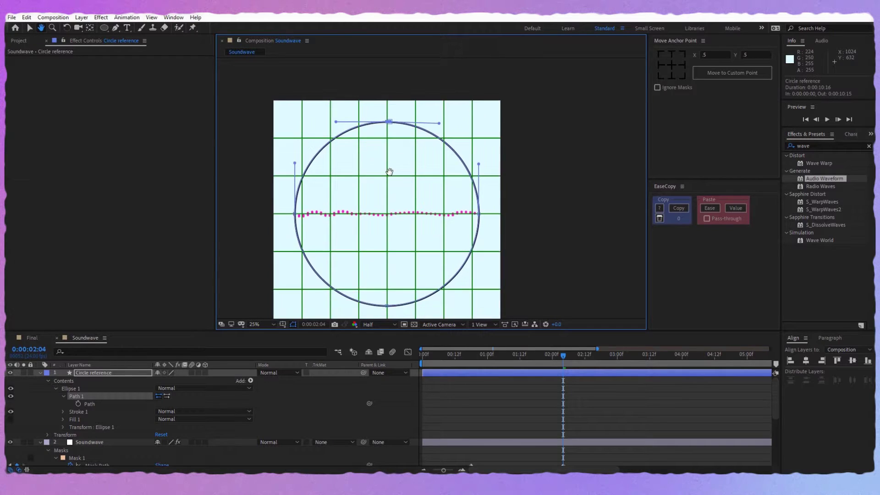
Copy the circle's Path property to the clipboard.
key(v)
click(82, 405)
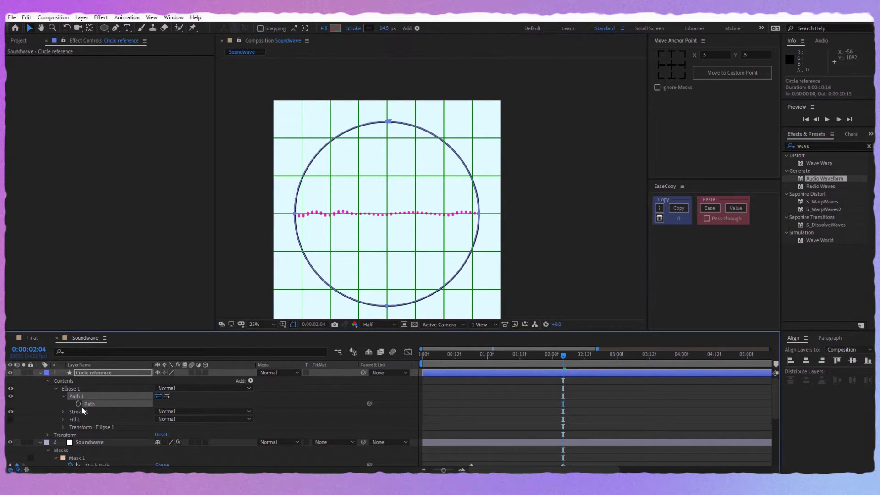
key(ctrl+c)
scroll(225, 411, down, 5)
Paste the circle path into Soundwave's Mask Path at 0:00:02:04 and align it with the black circle.
scroll(224, 410, up, 3)
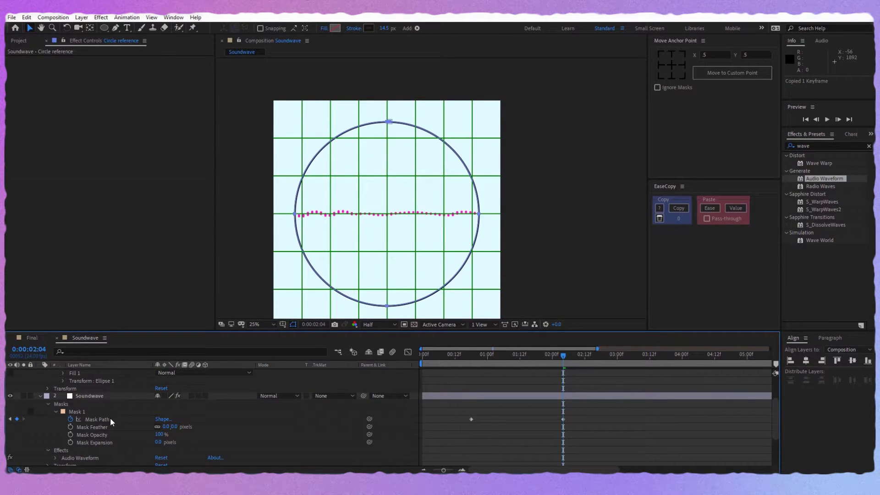
click(110, 418)
drag(572, 415, 548, 433)
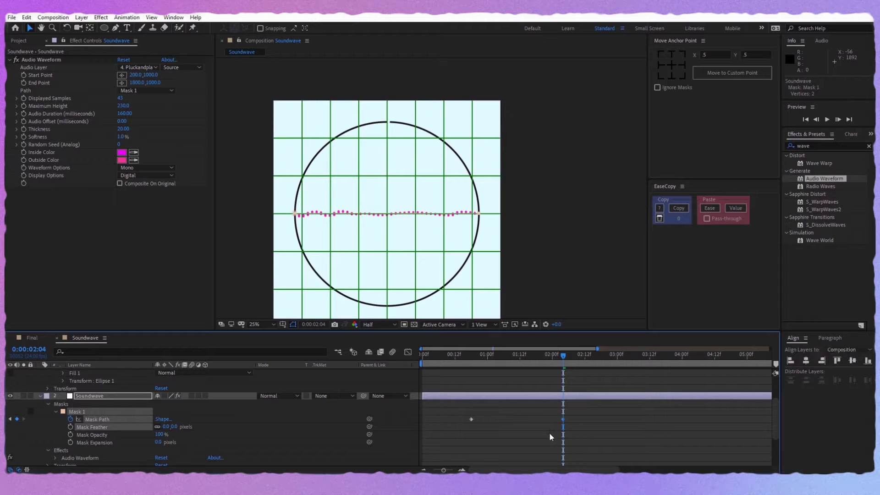
key(ctrl+z)
key(ctrl+v)
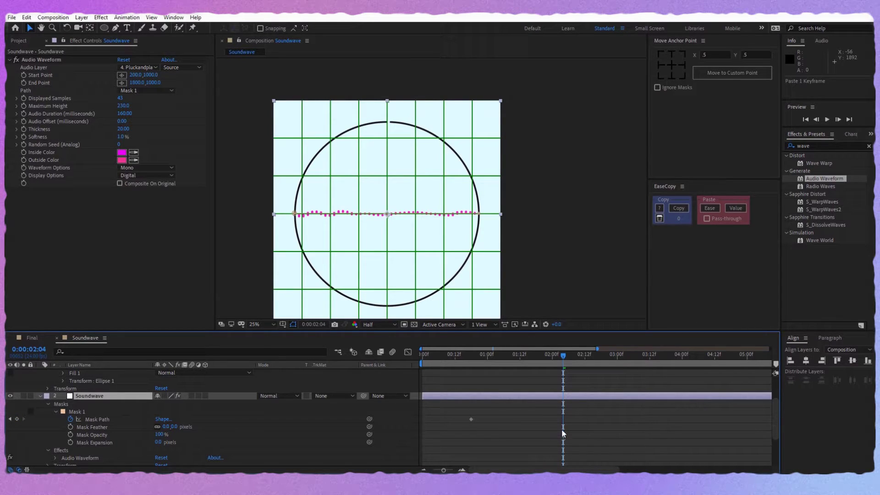
click(132, 419)
key(ctrl+v)
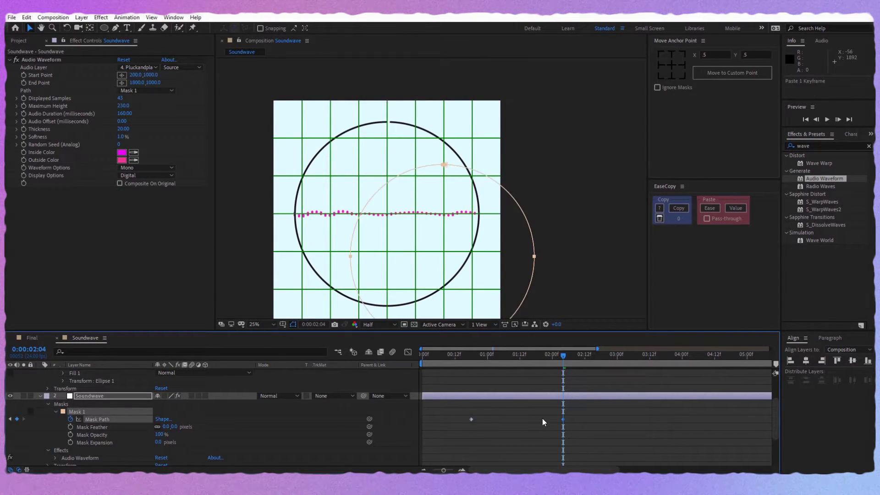
scroll(143, 385, up, 2)
scroll(142, 384, down, 2)
drag(535, 257, 480, 216)
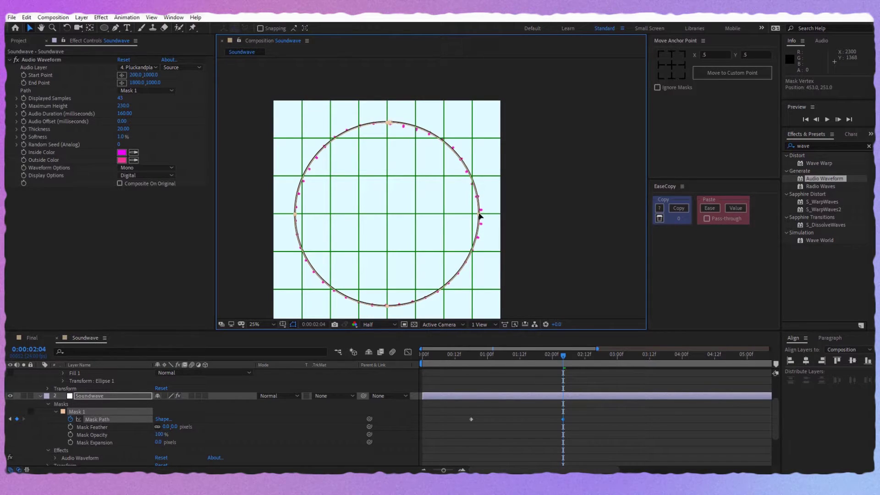
Hide the Circle reference layer and collapse its properties.
scroll(93, 384, up, 2)
click(14, 373)
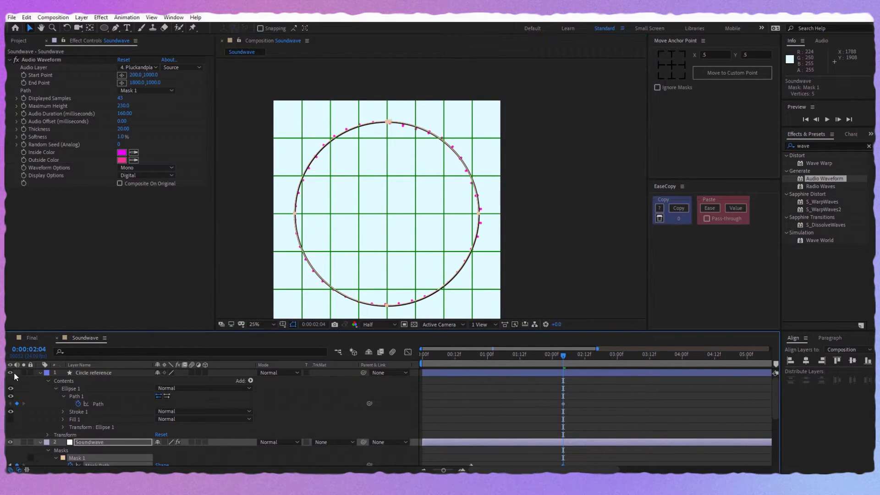
click(10, 372)
click(40, 373)
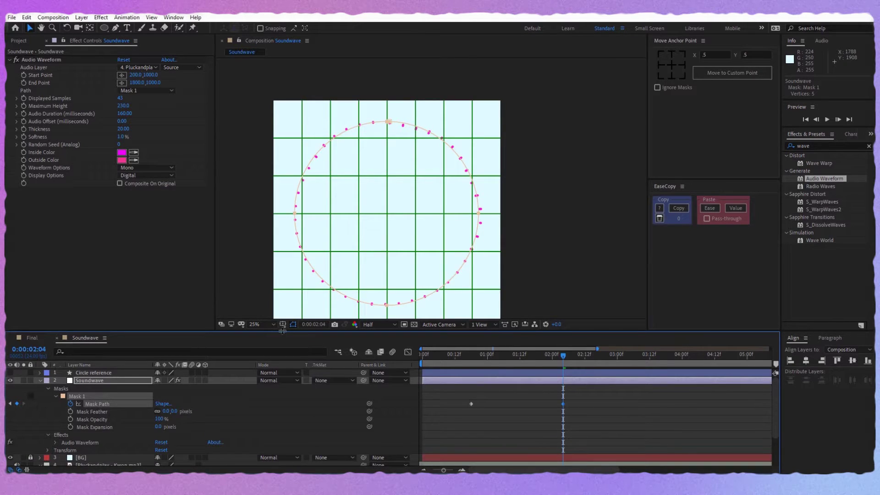
Turn off the viewer grid via Grid and Guide Options.
click(230, 323)
click(282, 324)
click(326, 351)
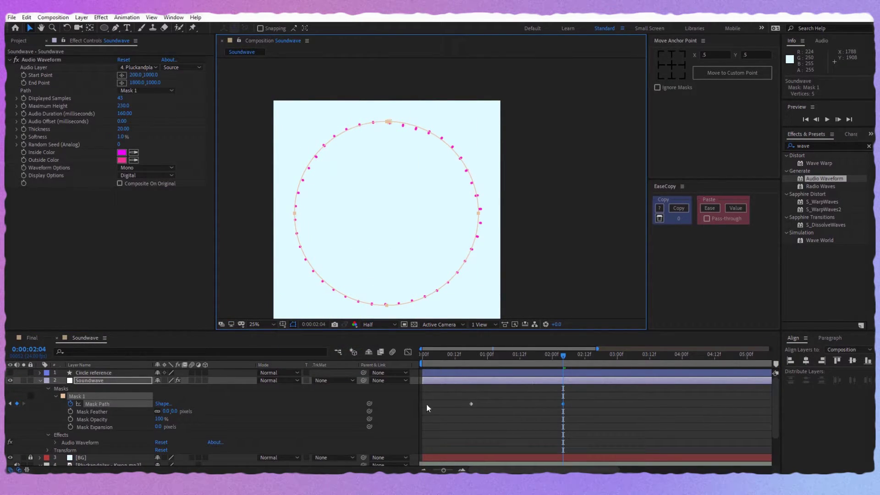
click(385, 404)
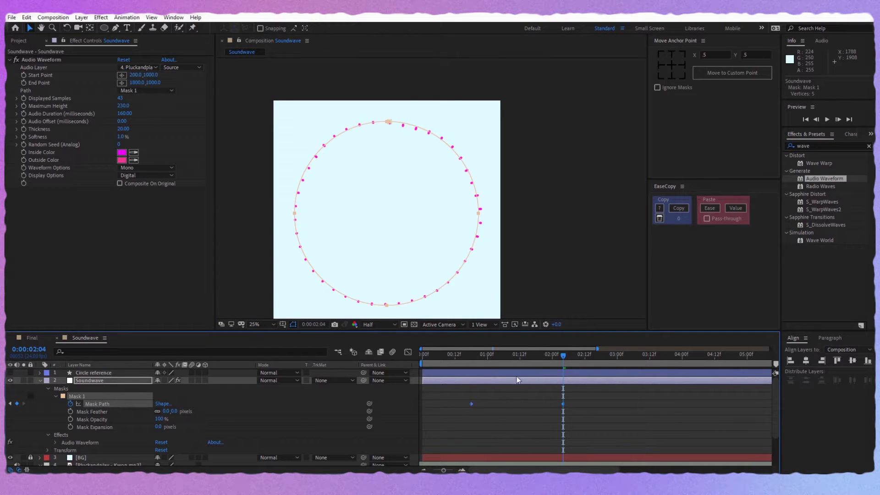
Scrub the mask animation to watch the line curve into a ring, checking 0:00:02:01.
drag(518, 357, 549, 365)
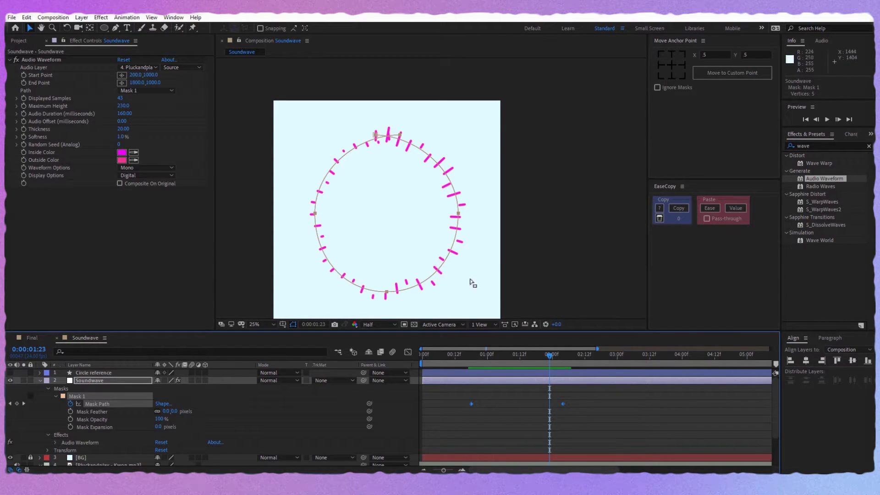
drag(552, 357, 471, 358)
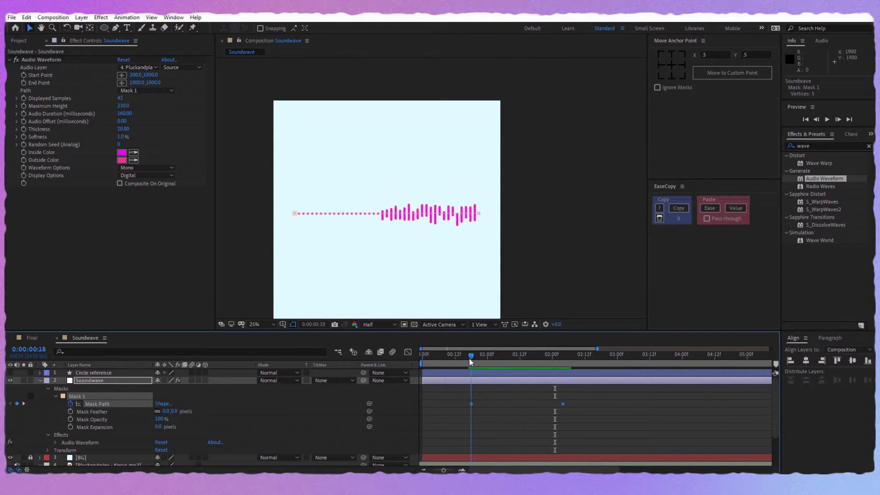
Show the Circle reference again, go to 0:00:00:22, and turn on the proportional grid.
click(11, 373)
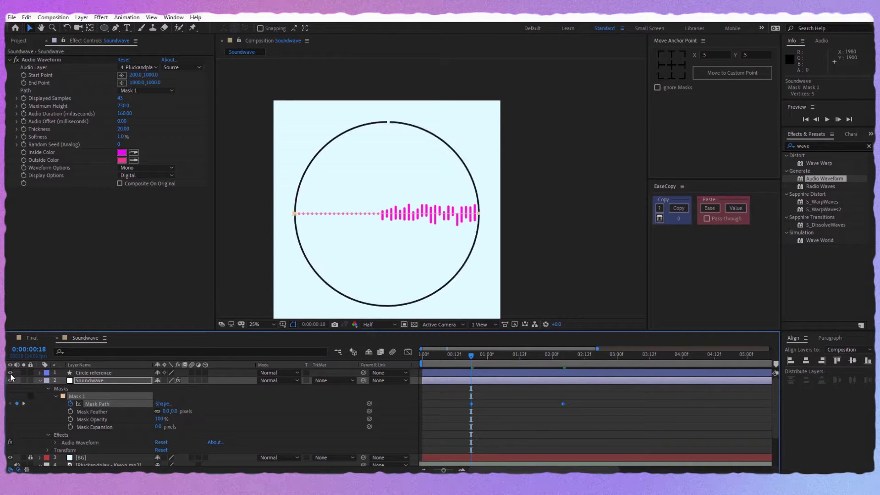
drag(475, 358, 483, 358)
scroll(438, 277, up, 2)
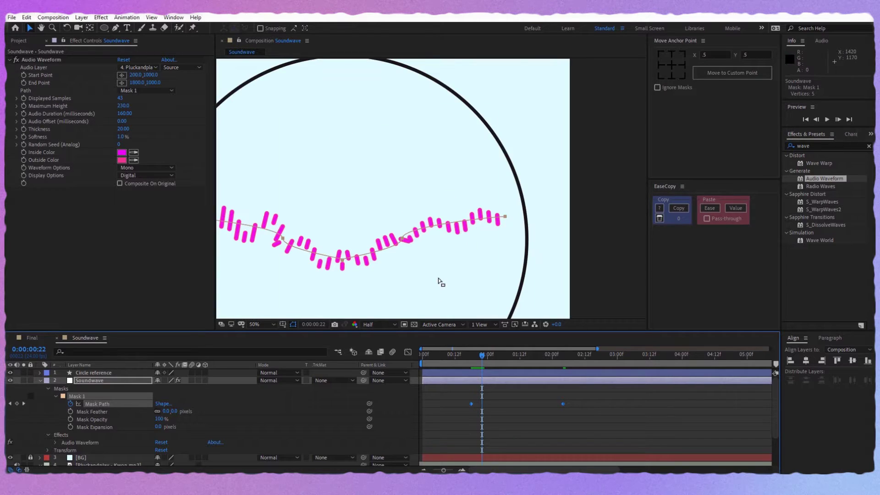
scroll(438, 276, down, 2)
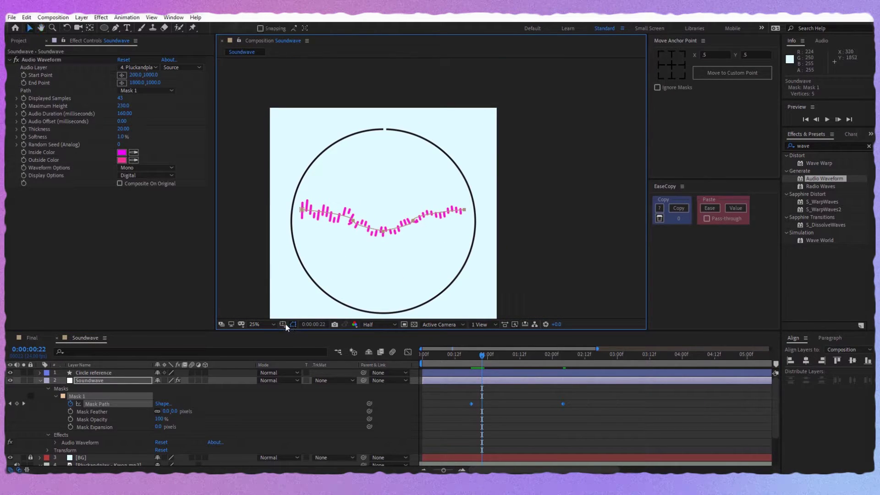
click(288, 323)
click(305, 345)
scroll(450, 235, up, 2)
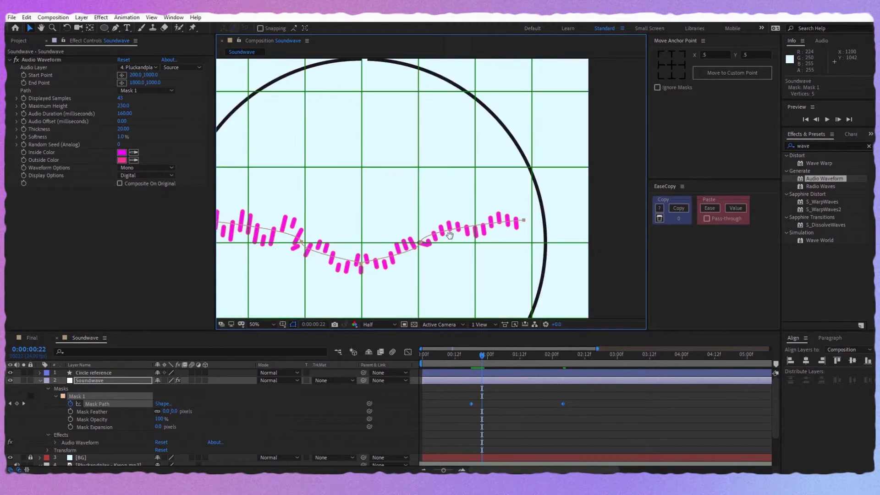
drag(450, 235, 494, 218)
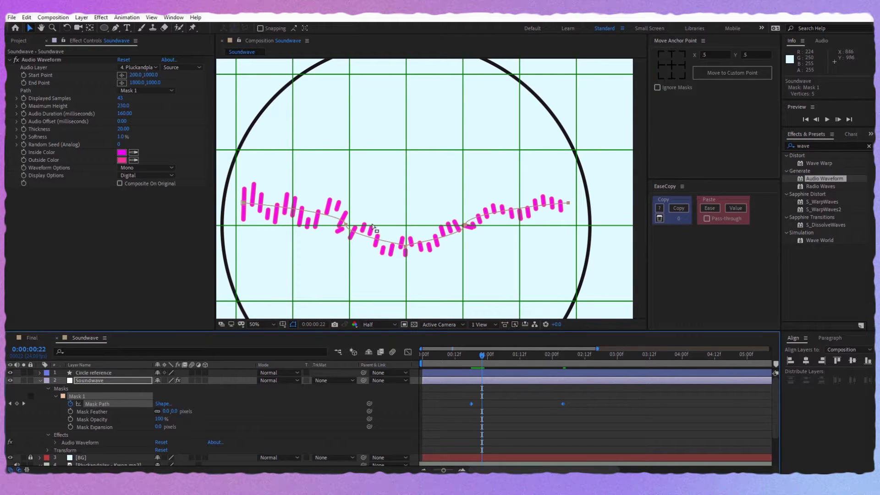
Bend the path's right end up toward the circle and make the mask outline blue.
drag(568, 202, 520, 83)
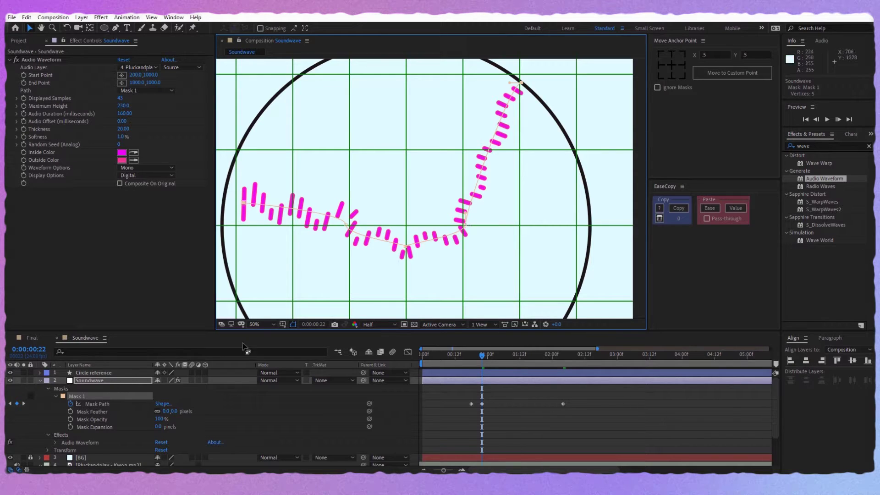
click(63, 396)
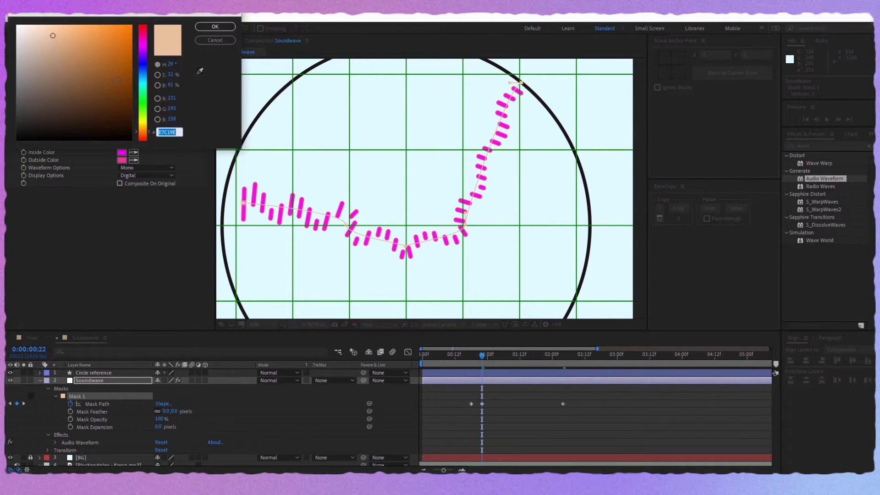
click(141, 70)
click(114, 35)
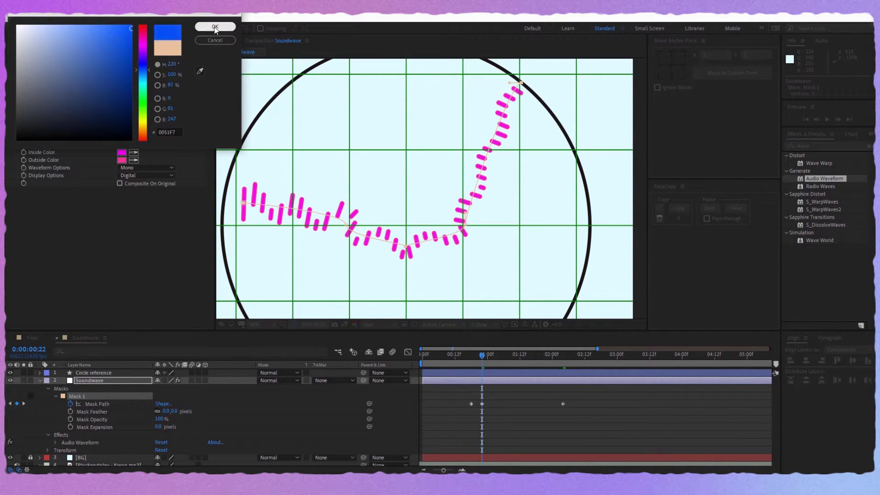
click(215, 27)
Drag the mask points onto the circle's right edge and shorten the line's left end.
drag(467, 225, 580, 161)
drag(405, 246, 592, 223)
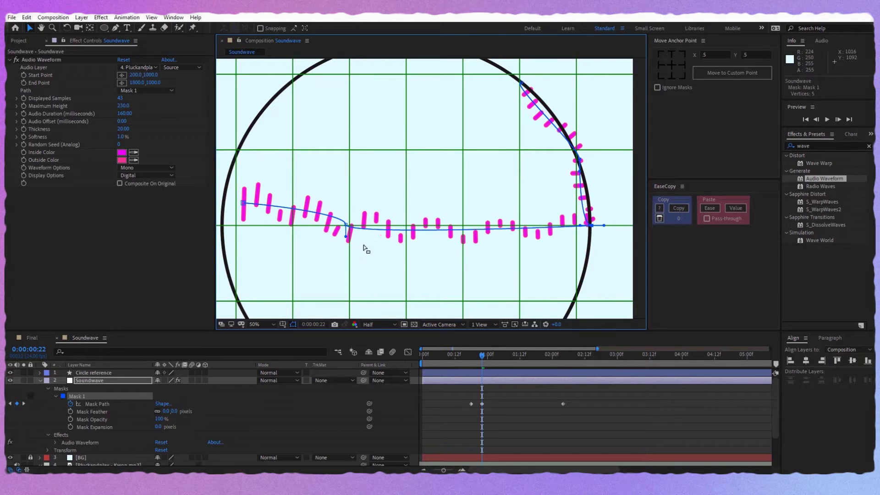
drag(347, 225, 524, 230)
drag(243, 203, 417, 227)
drag(528, 219, 523, 227)
drag(603, 228, 580, 226)
drag(580, 180, 568, 208)
key(v)
drag(509, 113, 507, 112)
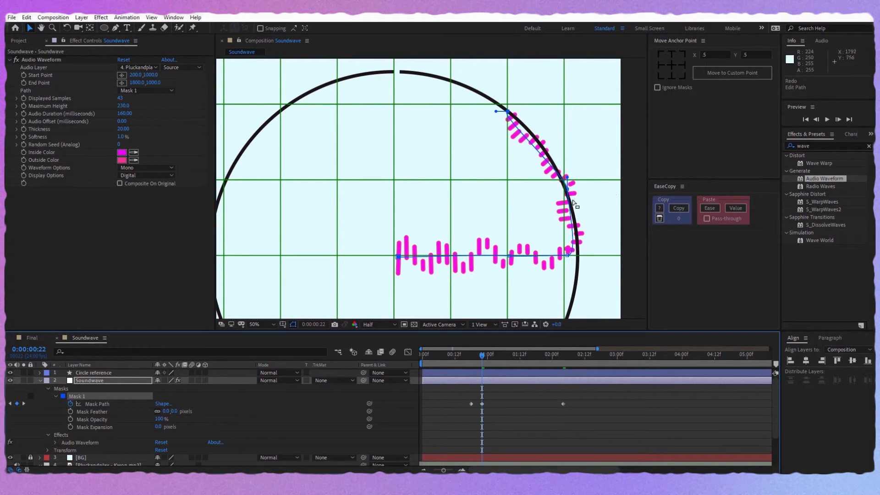
drag(568, 190, 558, 184)
key(ctrl+z)
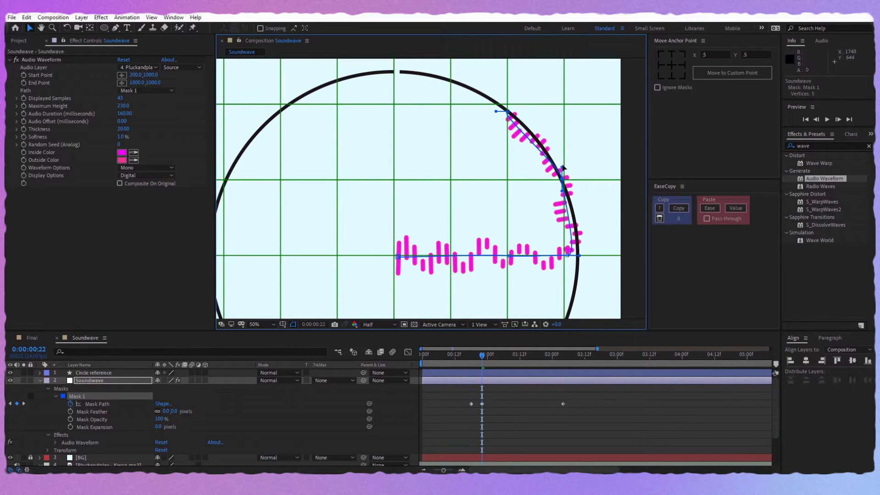
Set the Circle reference stroke colour to FF0000 red.
click(128, 373)
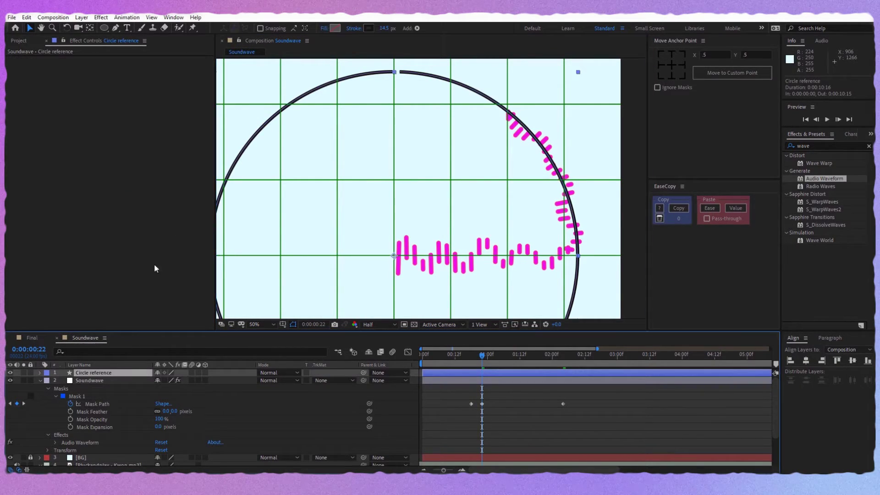
click(368, 29)
text(FF0000)
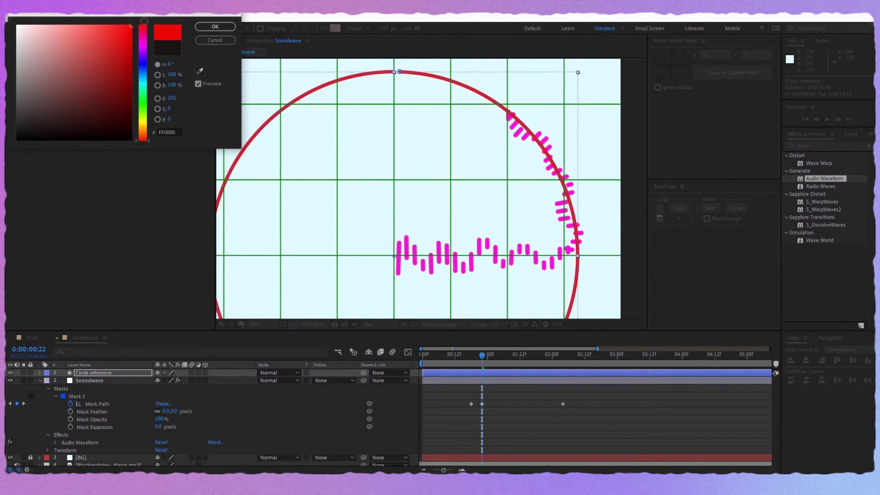
click(213, 27)
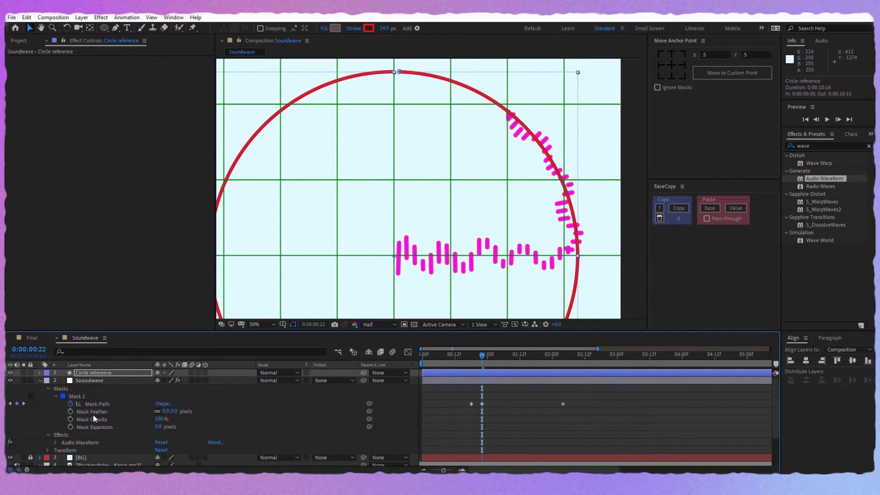
Select Soundwave's Mask Path and move to 0:00:01:03.
click(95, 402)
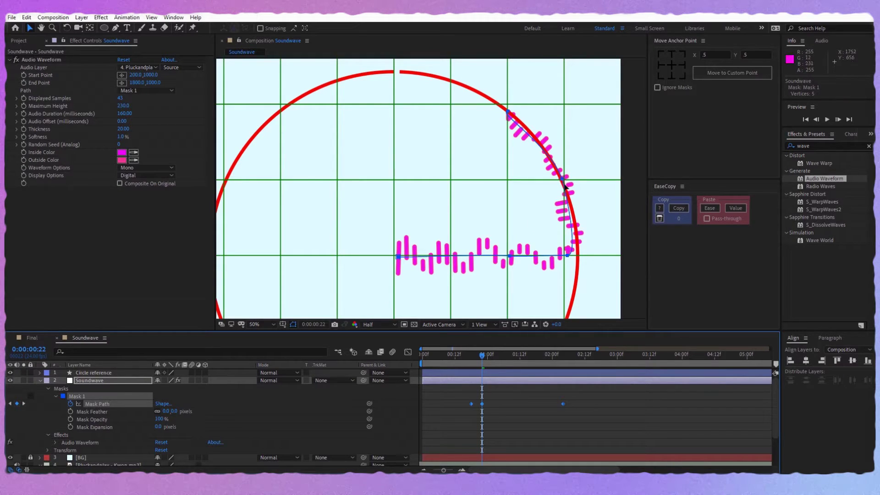
drag(567, 255, 570, 255)
key(ctrl+z)
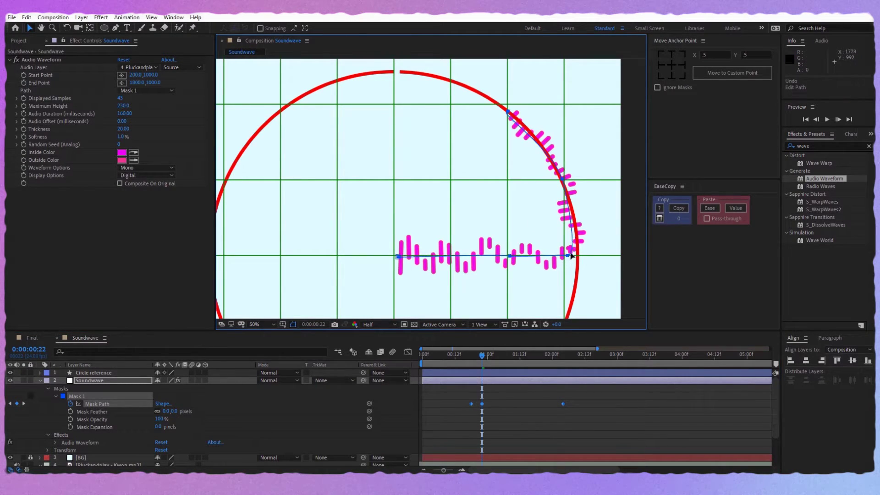
drag(485, 356, 498, 359)
drag(498, 269, 509, 253)
key(v)
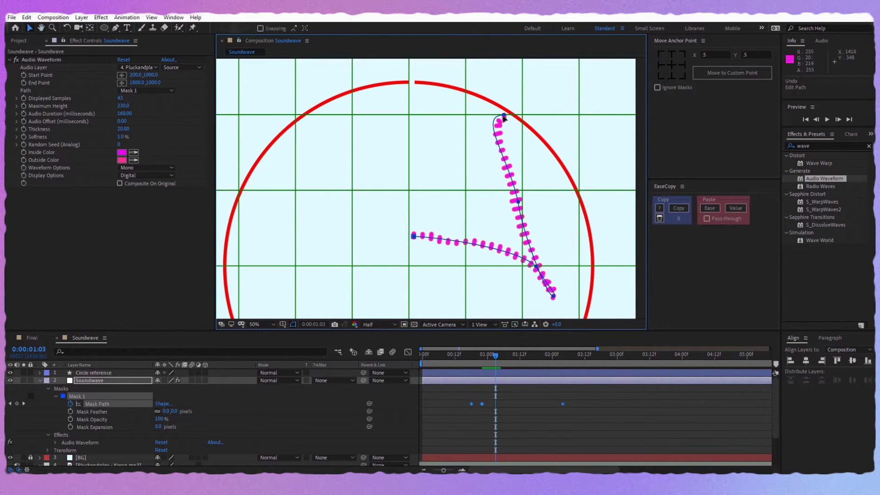
Lay the mask points along the red circle's upper-right arc and shorten the left end.
drag(502, 115, 412, 83)
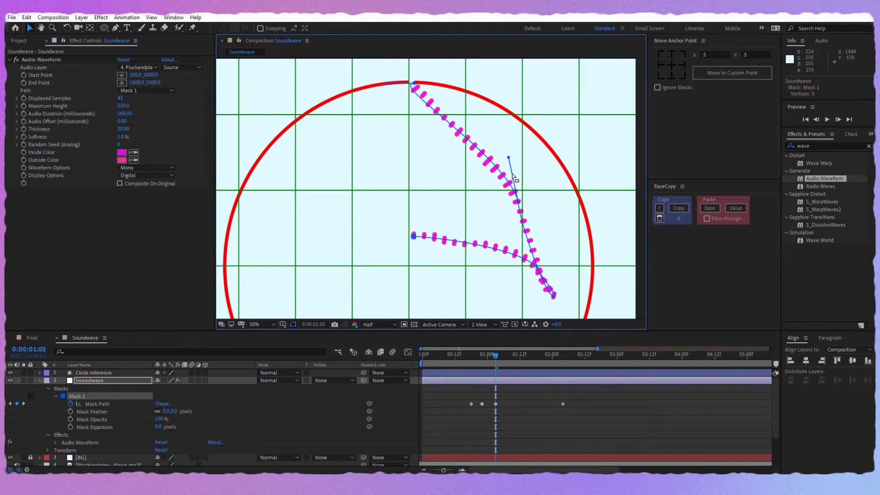
drag(519, 204, 523, 121)
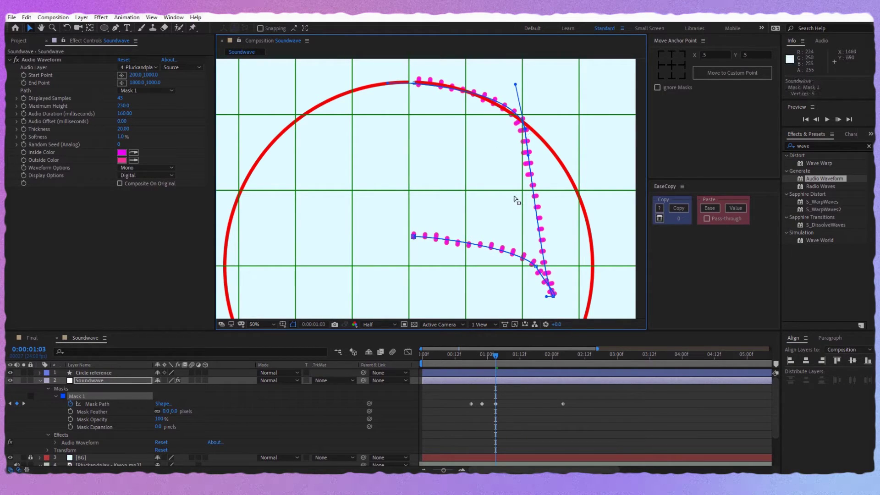
drag(554, 298, 580, 192)
drag(538, 266, 589, 241)
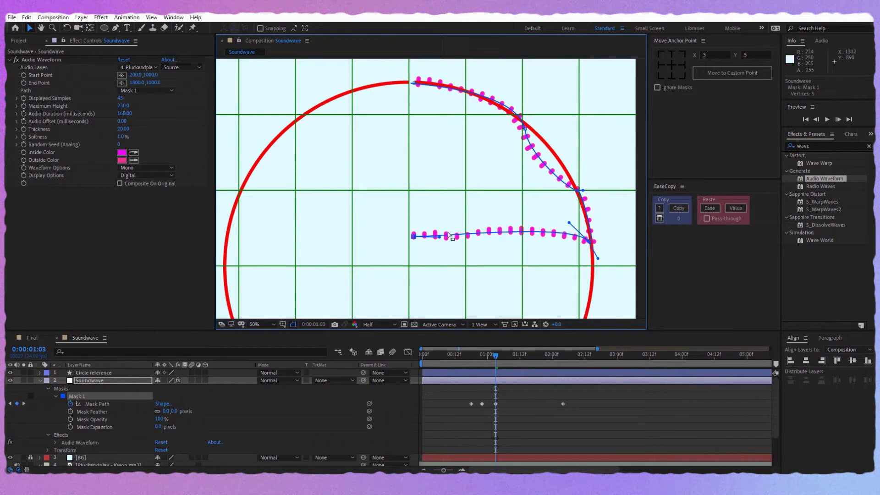
drag(414, 236, 548, 266)
drag(579, 192, 541, 142)
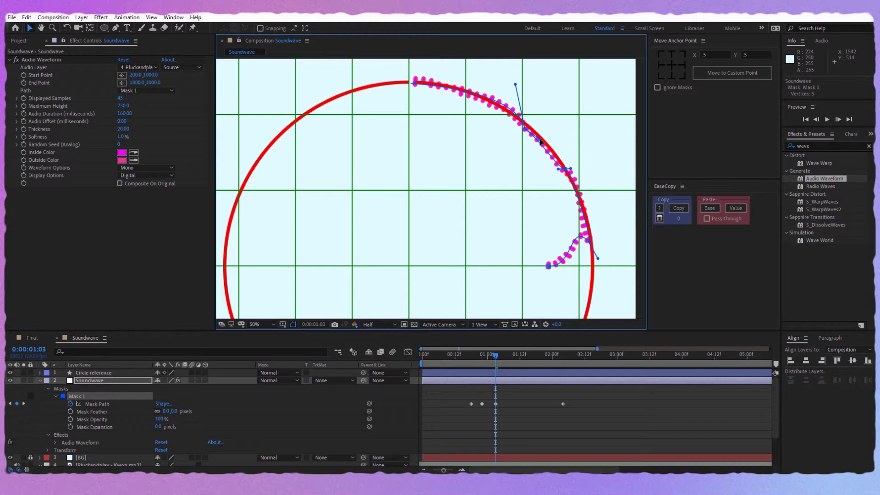
drag(591, 244, 583, 265)
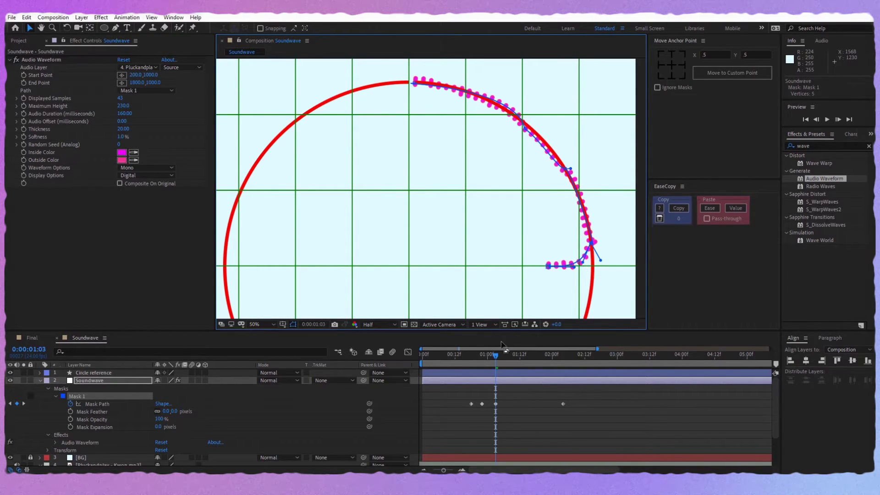
key(comma)
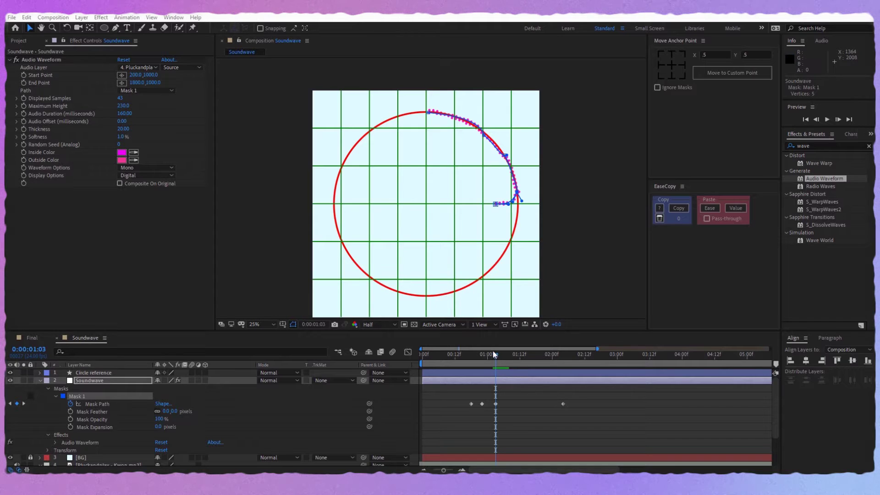
Drag the first mask points and handles onto the red circle's top-right arc.
key(period)
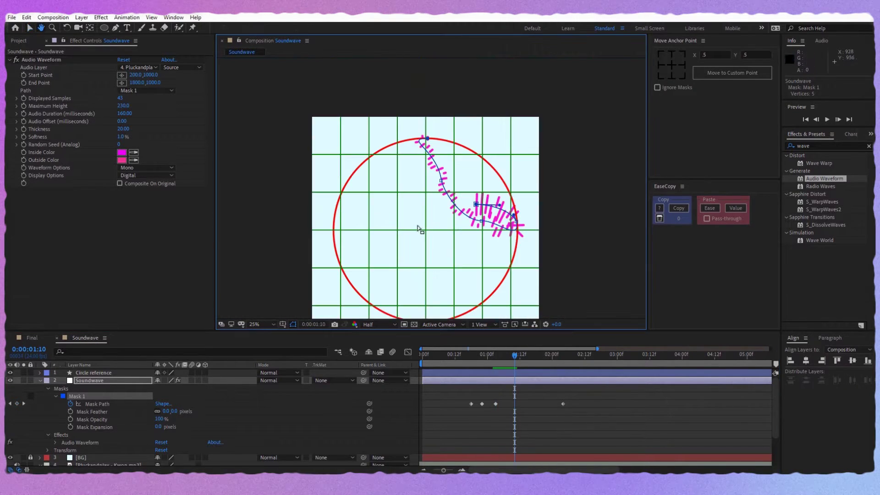
key(period)
key(comma)
drag(415, 118, 324, 197)
drag(428, 159, 375, 127)
drag(468, 200, 429, 118)
drag(503, 201, 479, 141)
drag(463, 183, 503, 207)
drag(301, 196, 321, 178)
drag(376, 130, 395, 120)
drag(429, 118, 479, 144)
mouse_move(478, 148)
mouse_down()
mouse_move(466, 131)
mouse_move(489, 158)
mouse_up()
drag(513, 206, 506, 181)
At about 0:00:01:04, place the mask points along the circle's right side.
drag(515, 356, 499, 359)
drag(384, 129, 398, 120)
drag(452, 115, 459, 131)
drag(478, 158, 484, 153)
drag(498, 185, 504, 190)
drag(484, 153, 485, 155)
drag(504, 191, 504, 187)
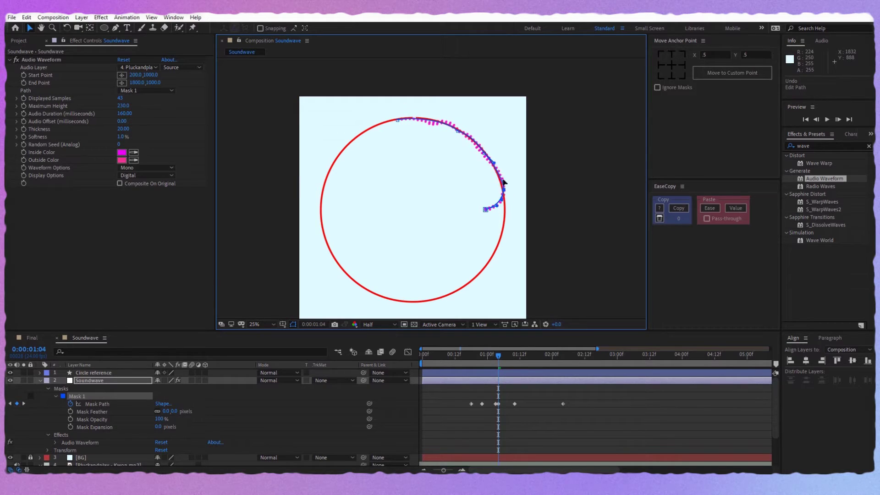
key(equal)
key(equal)
drag(495, 357, 626, 389)
At 0:00:01:16, wrap the mask points and curves around the circle's left, top and right.
drag(356, 169, 416, 304)
drag(355, 153, 336, 262)
drag(422, 179, 334, 163)
drag(487, 165, 382, 123)
drag(474, 177, 488, 157)
click(381, 123)
drag(374, 131, 363, 126)
drag(365, 164, 335, 149)
drag(305, 160, 315, 184)
drag(343, 274, 349, 284)
drag(412, 302, 389, 303)
click(381, 122)
drag(399, 119, 417, 104)
At 0:00:01:22, set the right, top, left and bottom points on the circle and smooth the curves.
drag(625, 356, 691, 365)
drag(414, 210, 504, 199)
drag(452, 137, 431, 119)
drag(443, 167, 359, 137)
drag(373, 233, 325, 200)
drag(328, 236, 459, 289)
drag(325, 200, 349, 276)
drag(360, 137, 327, 177)
drag(451, 110, 356, 112)
drag(431, 119, 433, 118)
drag(373, 271, 329, 248)
drag(314, 285, 377, 300)
drag(449, 301, 420, 296)
drag(465, 183, 512, 229)
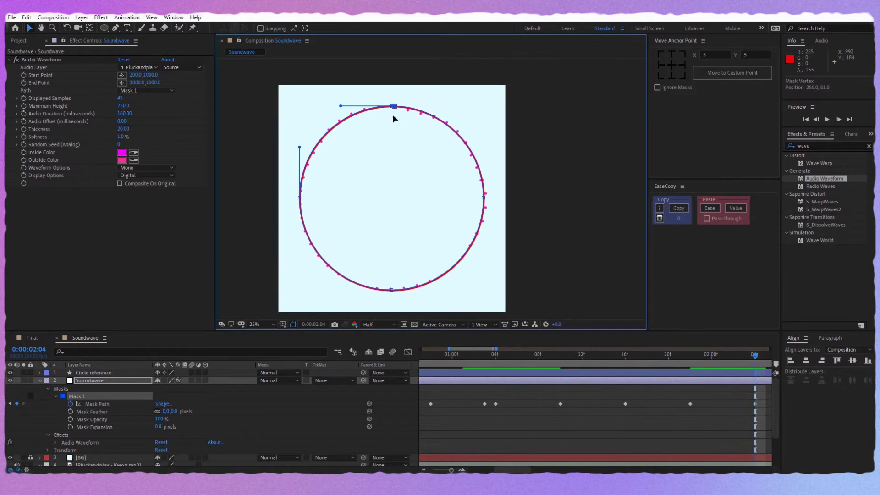
At 0:00:02:04, bend the path into a full loop fitted to the red circle.
drag(393, 118, 333, 294)
drag(393, 116, 307, 128)
drag(415, 118, 387, 106)
drag(342, 115, 381, 106)
drag(308, 184, 300, 200)
drag(392, 289, 402, 288)
drag(447, 200, 483, 195)
mouse_move(484, 145)
mouse_down()
mouse_move(478, 129)
mouse_move(481, 141)
mouse_up()
drag(362, 111, 328, 118)
drag(452, 355, 703, 373)
key(space)
At 0:00:01:13, nudge the left, upper-left, top and right mask points onto the red circle.
drag(621, 416, 671, 420)
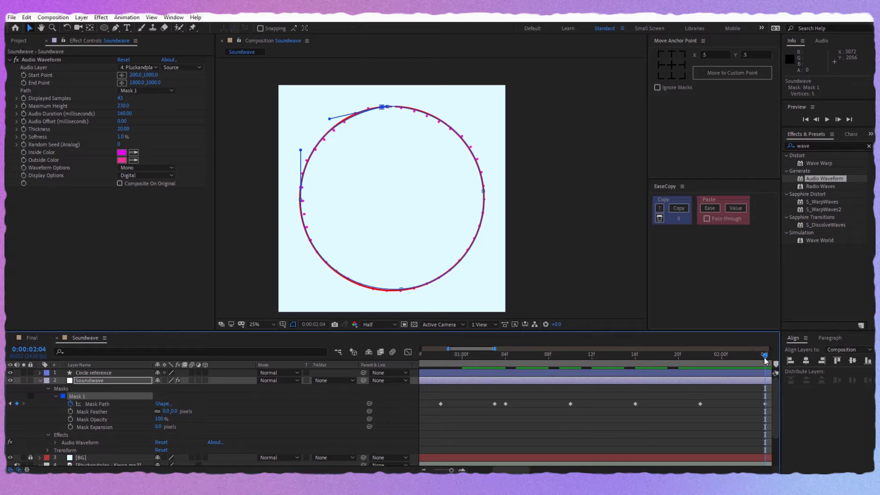
drag(765, 358, 710, 362)
drag(651, 373, 593, 383)
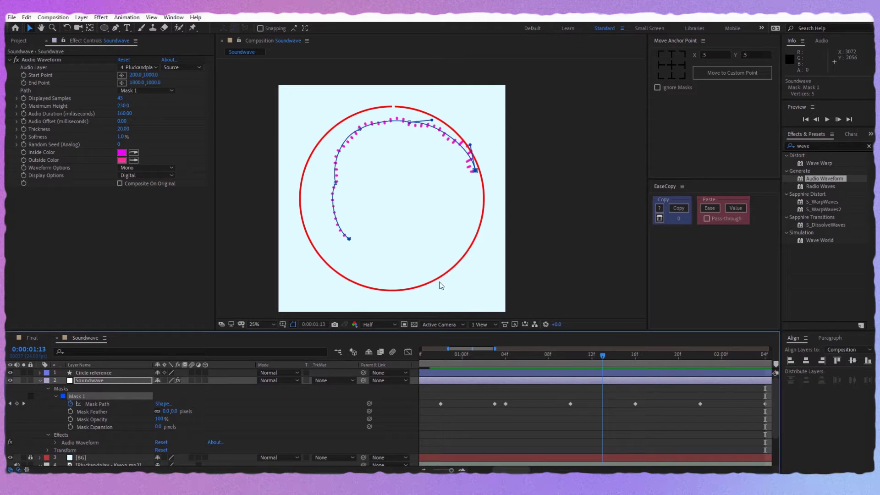
key(space)
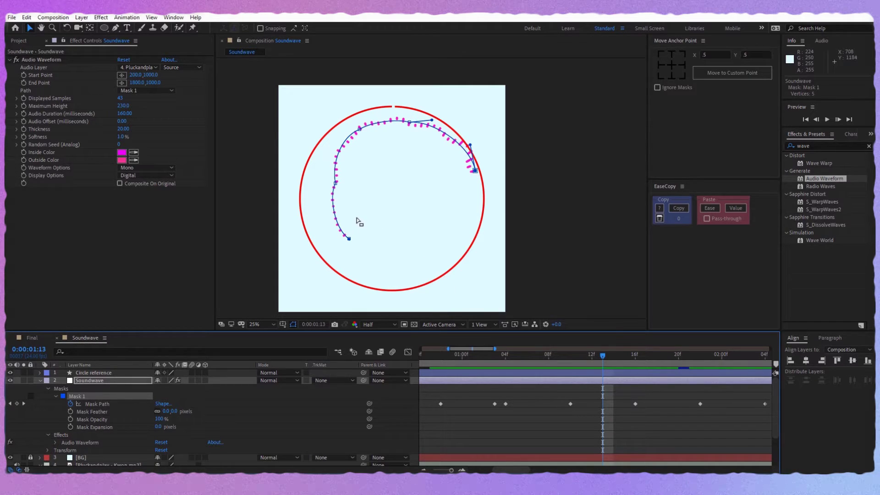
drag(336, 185, 321, 249)
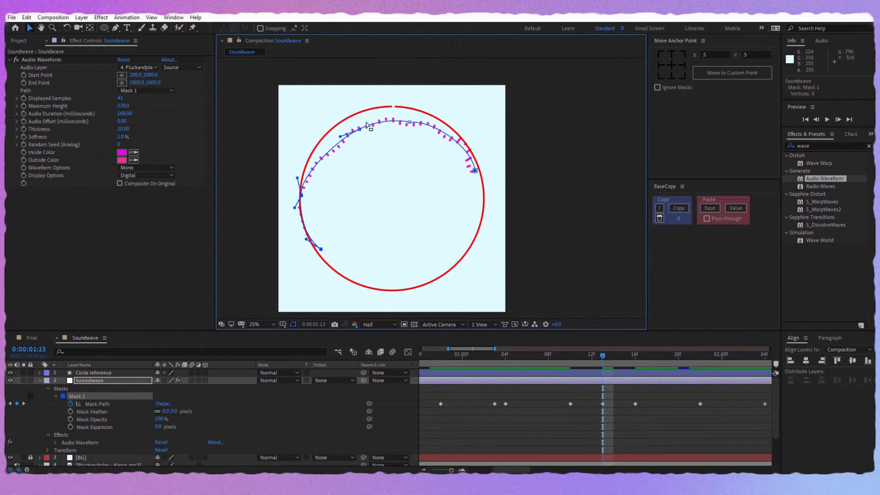
drag(353, 125, 345, 118)
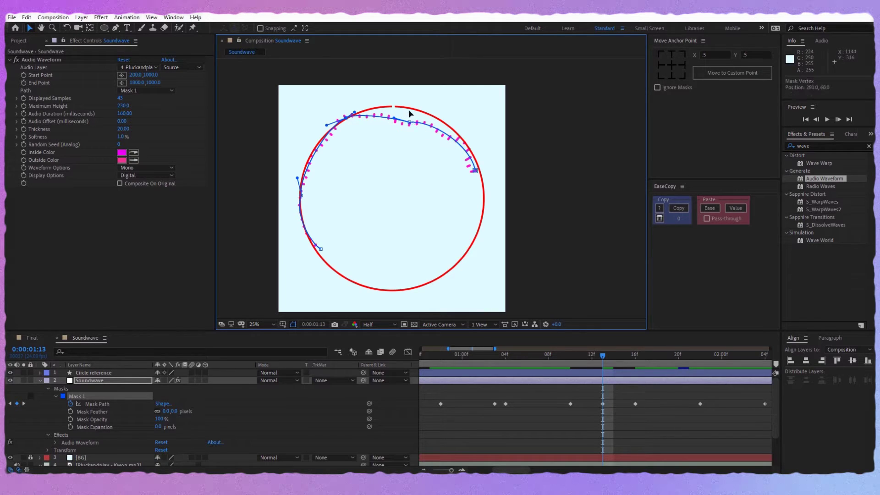
drag(409, 121, 409, 108)
drag(478, 170, 480, 171)
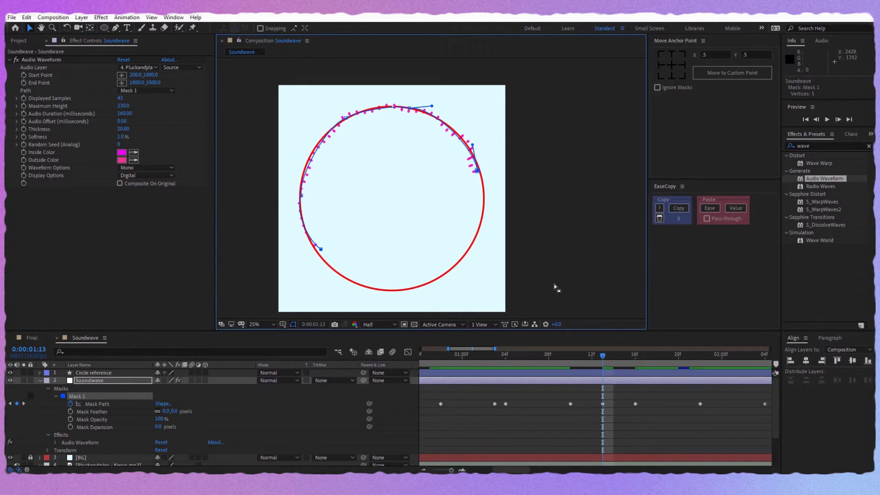
At 0:00:01:18, pull the lower-left, bottom, upper-left and upper-right points onto the circle.
drag(605, 359, 661, 364)
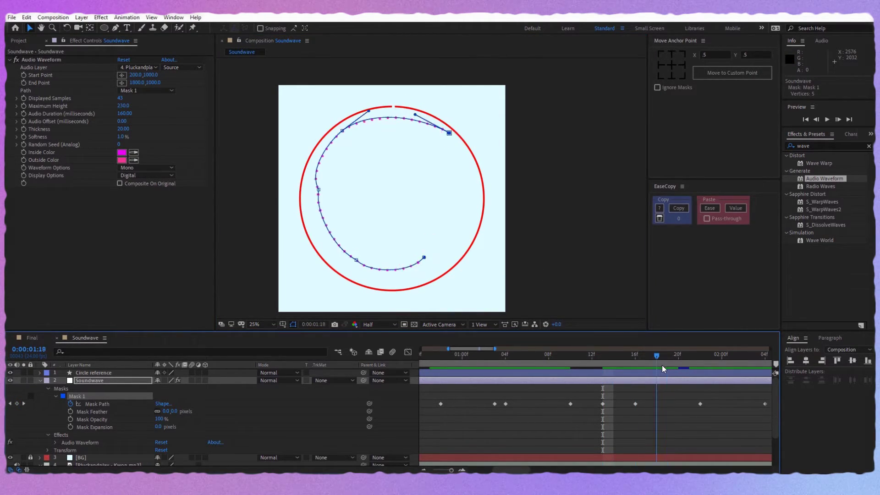
drag(473, 293, 303, 202)
drag(380, 258, 415, 283)
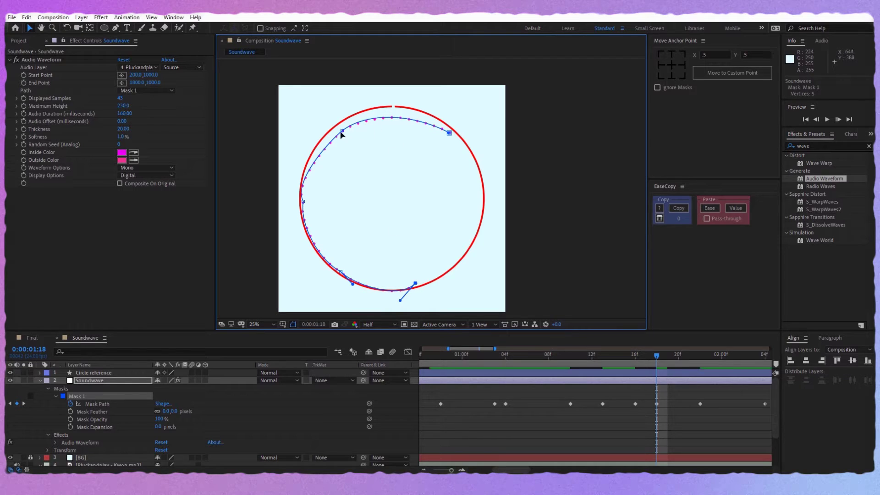
drag(338, 130, 336, 125)
drag(449, 133, 409, 98)
At about 0:00:02:01, fit the upper-right, right and bottom points and curves to the circle.
drag(665, 357, 732, 360)
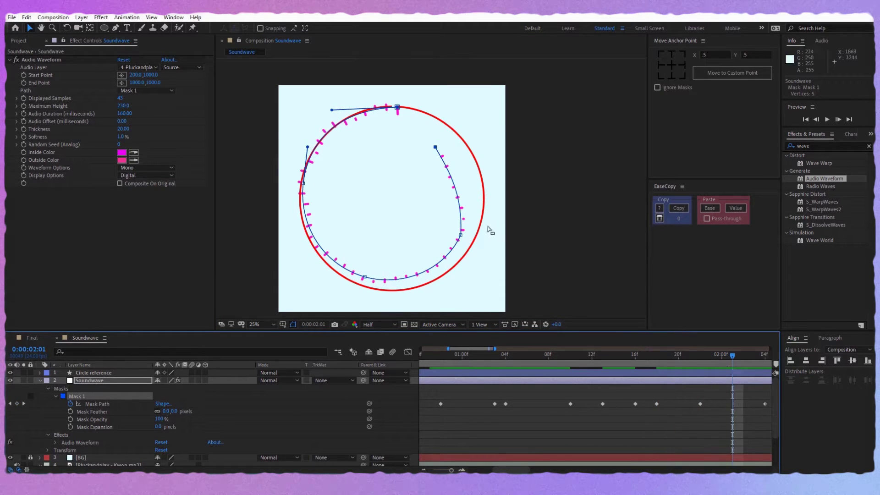
drag(435, 146, 462, 137)
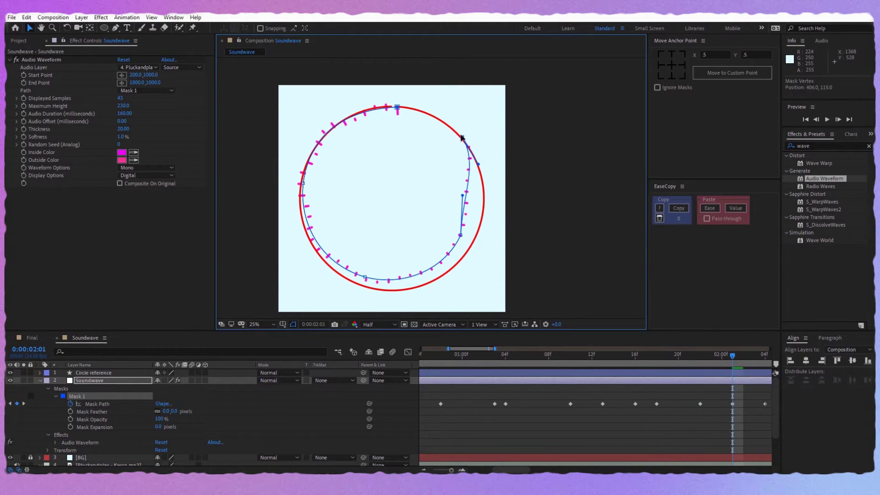
drag(461, 235, 480, 232)
drag(365, 276, 363, 285)
click(480, 232)
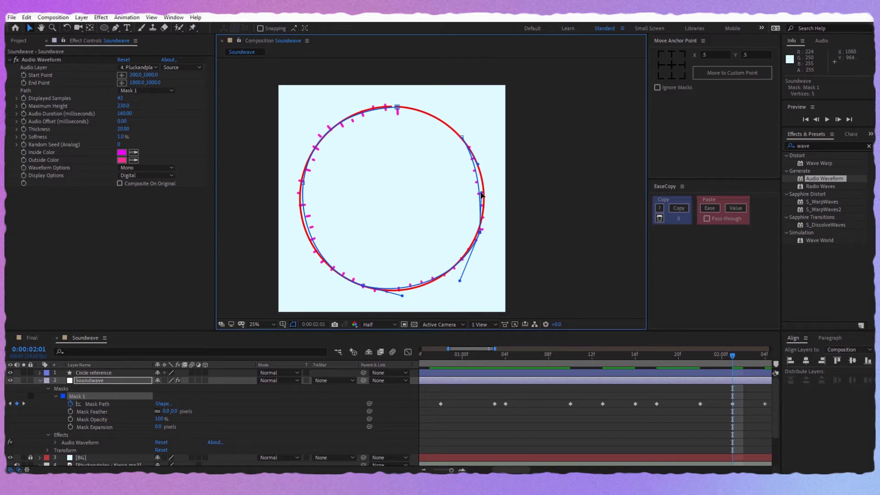
drag(482, 193, 493, 192)
scroll(697, 406, down, 1)
scroll(697, 406, up, 1)
scroll(696, 406, down, 3)
Around 0:00:01:02, fit the left mask points onto the circle, then check the waveform at 0:00:01:06.
drag(717, 361, 627, 381)
drag(326, 140, 330, 138)
drag(307, 206, 300, 200)
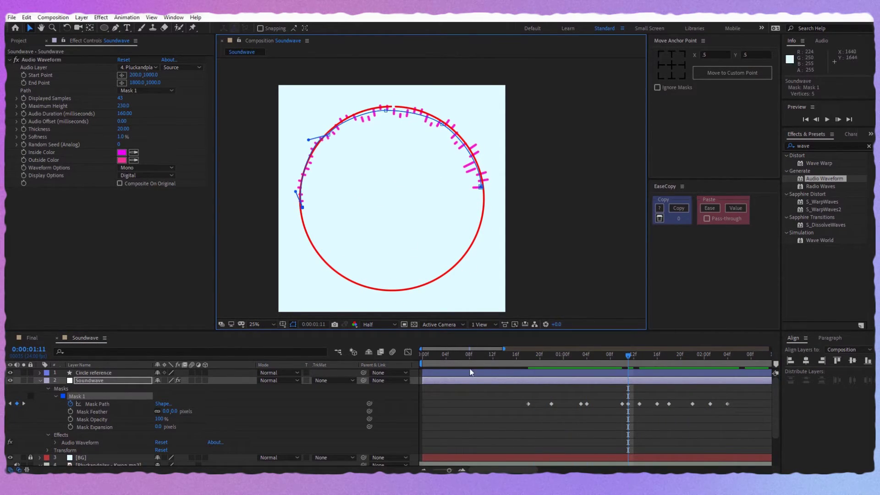
click(521, 398)
scroll(522, 398, down, 3)
drag(489, 354, 480, 355)
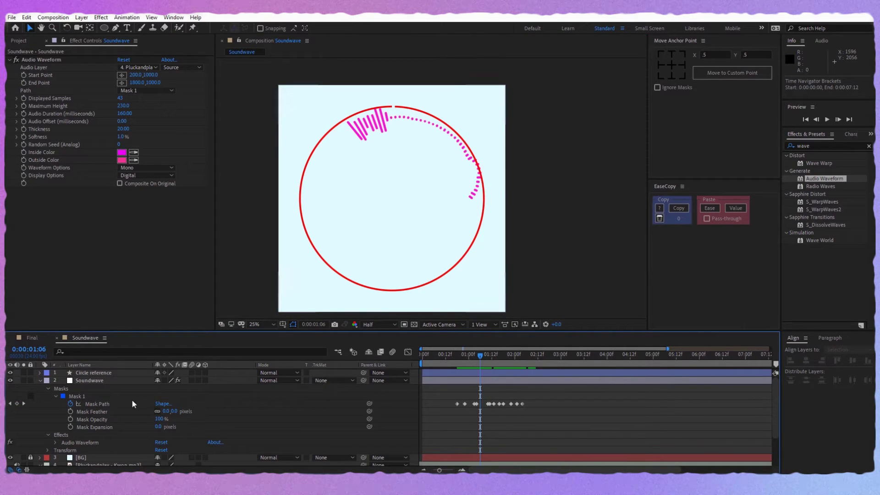
Hide the red Circle reference layer, preview the curl, and stop at about 0:00:02:06.
click(10, 373)
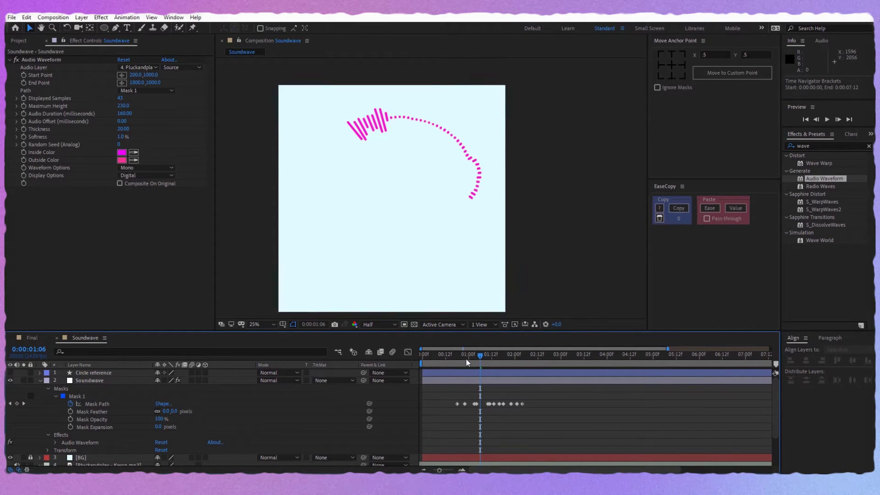
key(space)
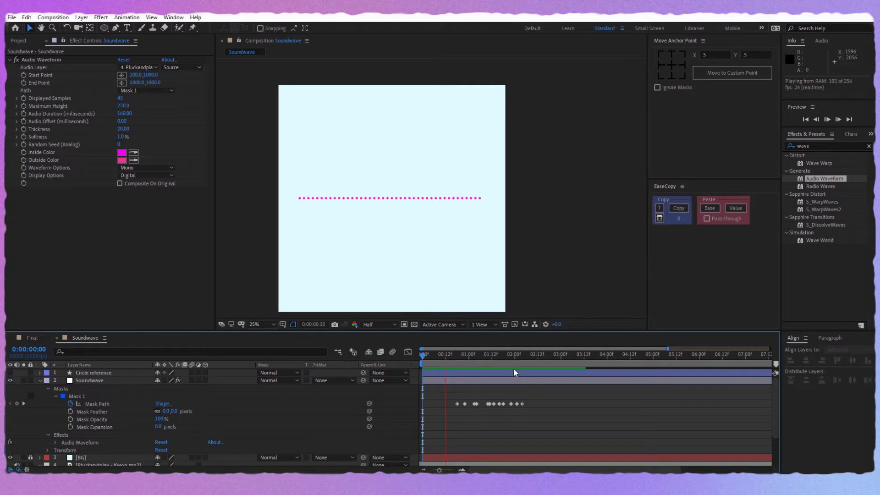
key(space)
key(space)
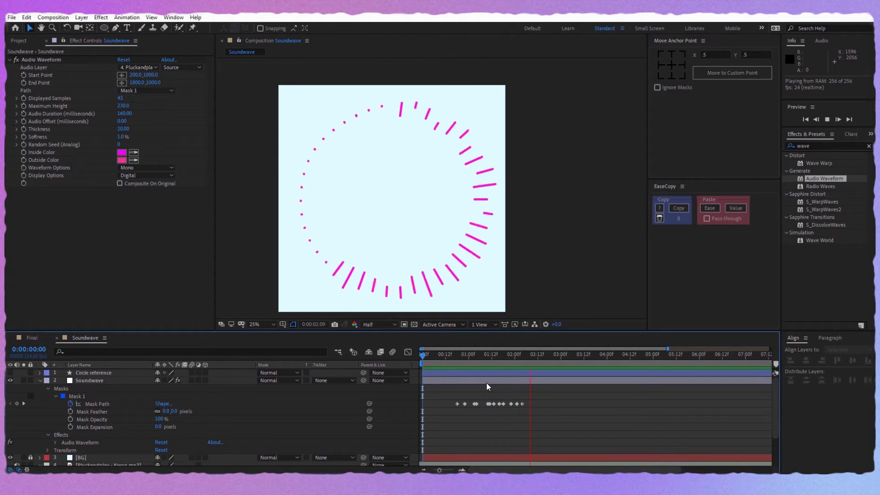
drag(504, 356, 521, 360)
Zoom in on the ring's top vertex and adjust its position and tangent at the seam.
click(136, 402)
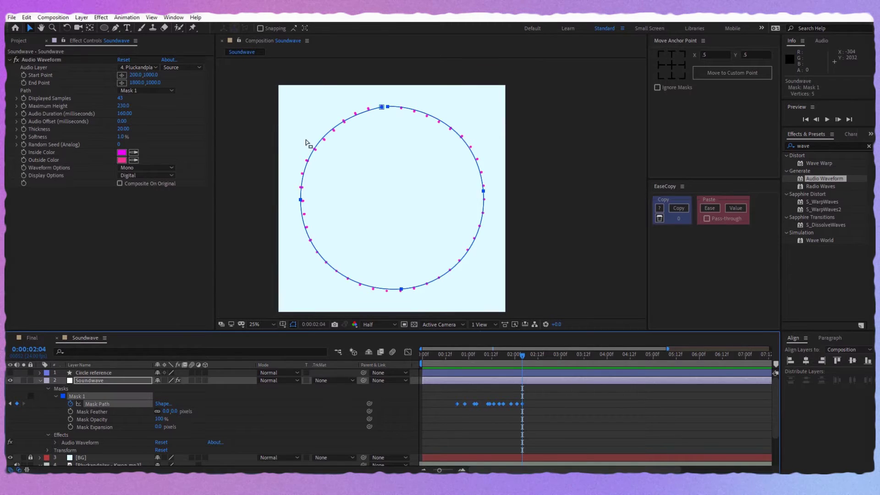
scroll(394, 114, up, 2)
drag(395, 115, 487, 228)
scroll(428, 134, up, 1)
drag(428, 134, 424, 195)
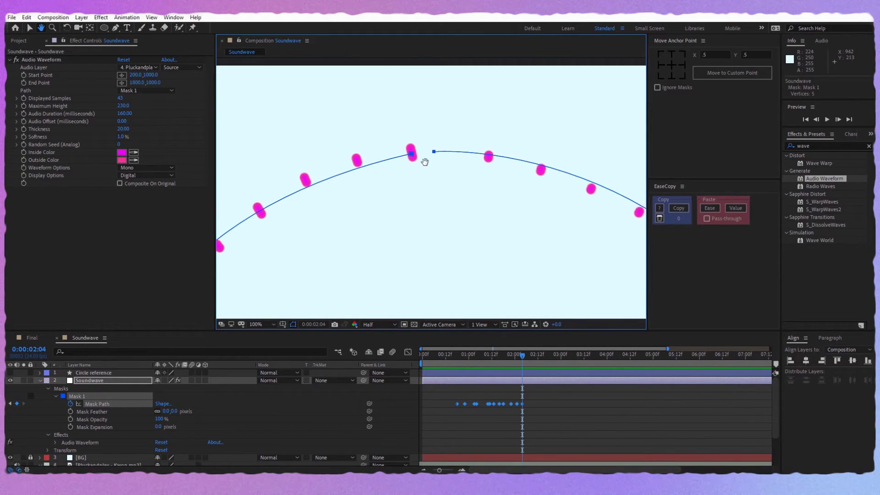
click(431, 151)
key(ctrl+z)
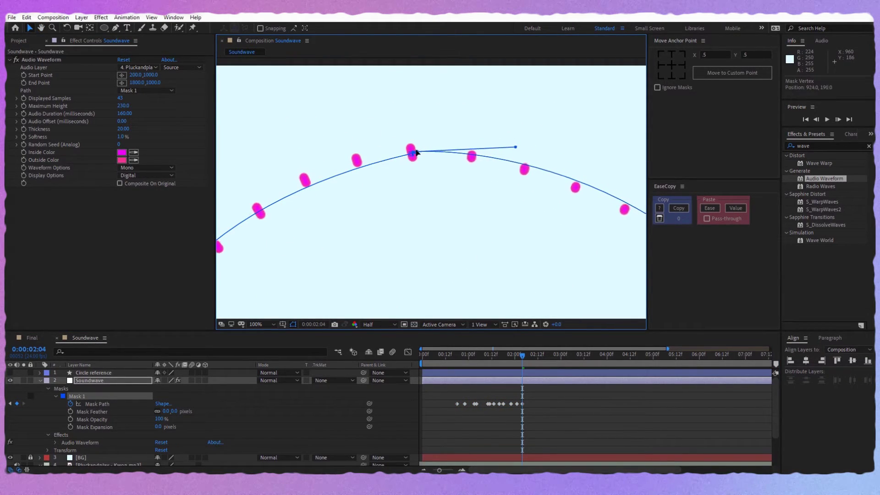
drag(425, 153, 426, 153)
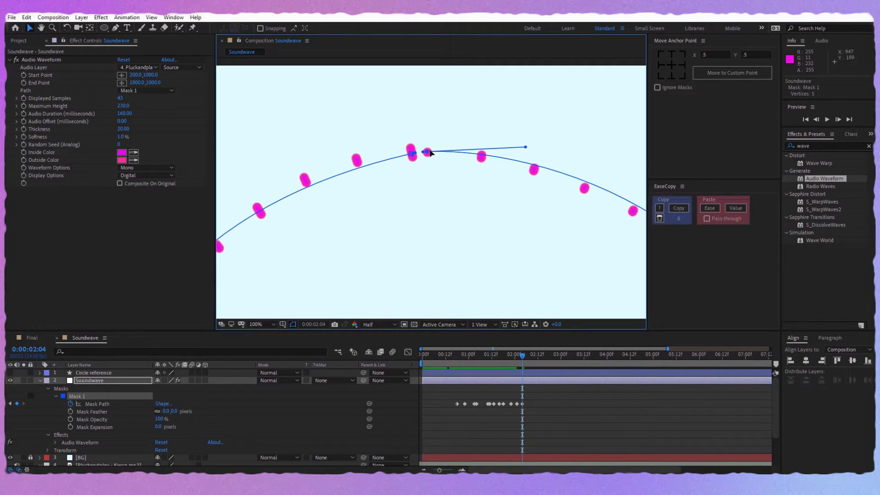
key(ctrl+z)
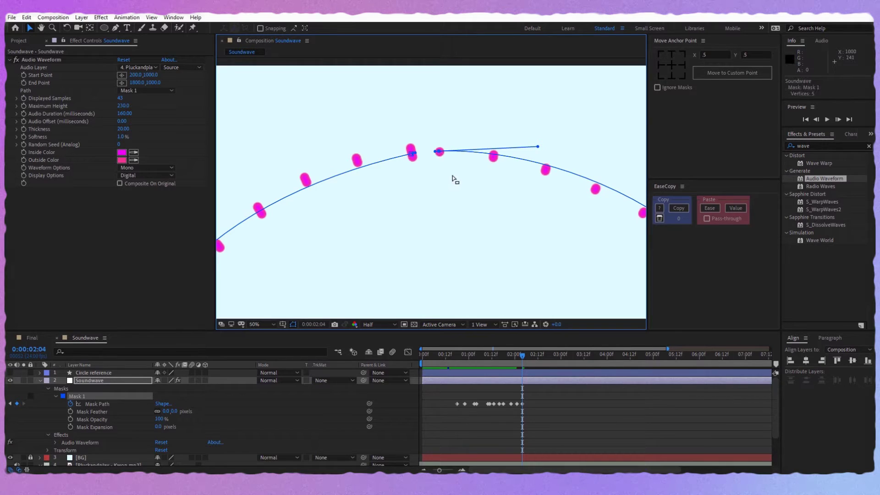
scroll(454, 179, down, 2)
drag(465, 196, 443, 131)
Fit the composition in view, deselect the layer, and preview the curl from the start.
click(257, 324)
click(269, 176)
click(363, 408)
click(514, 355)
drag(514, 355, 422, 355)
key(space)
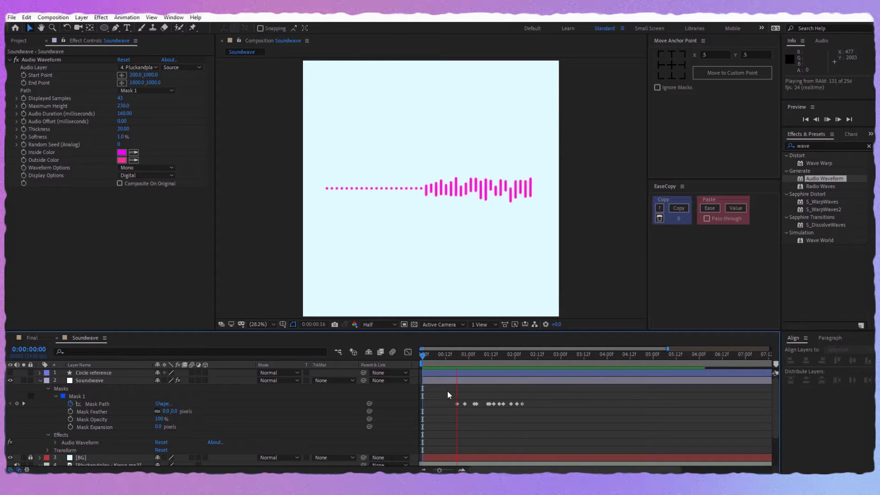
At 0:00:02:04, select the Soundwave layer and focus the Effects & Presets search field.
drag(501, 355, 522, 357)
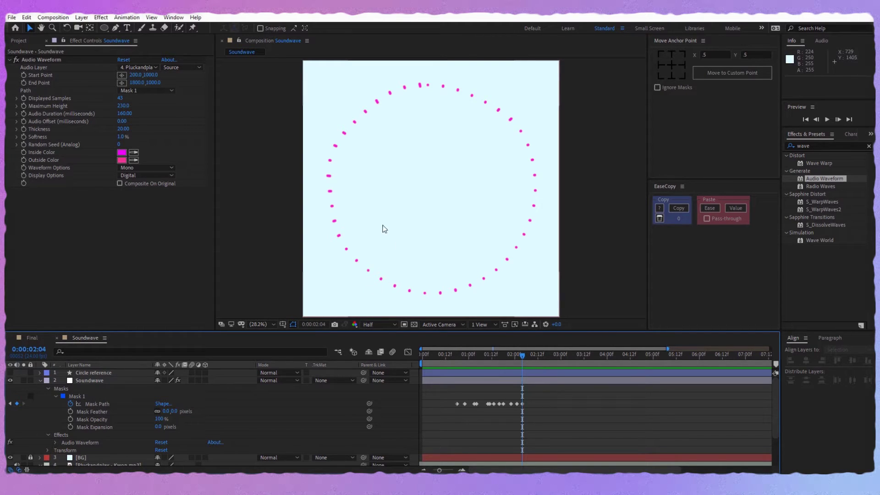
click(108, 383)
click(820, 154)
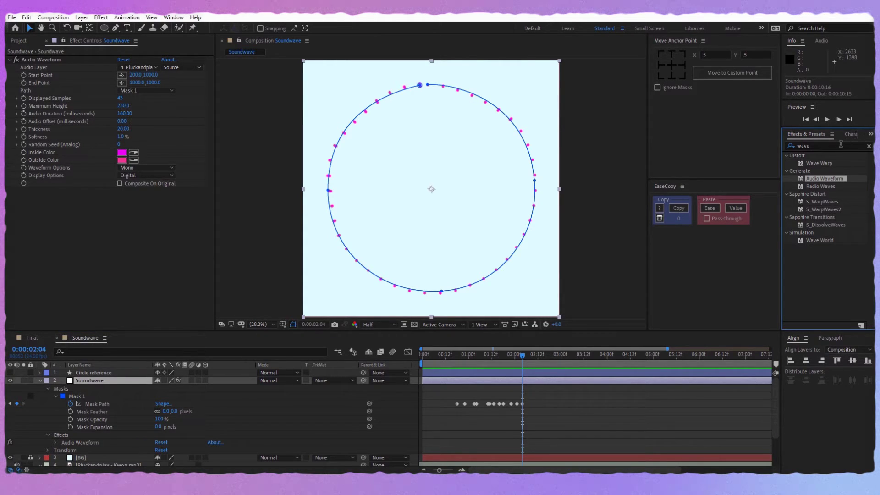
click(841, 145)
Apply the Fill effect to Soundwave and keyframe its Color at 0:00:00:00.
key(BackSpace)
key(BackSpace)
key(BackSpace)
key(BackSpace)
text(fill)
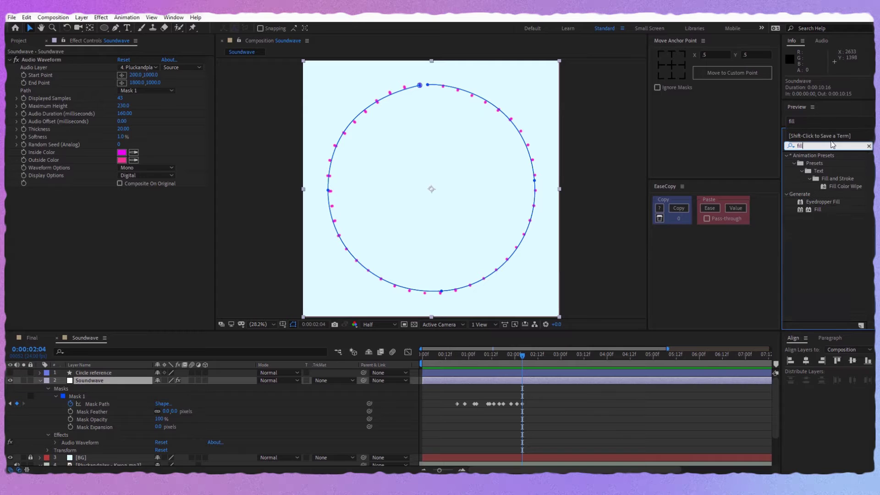
drag(817, 211, 170, 237)
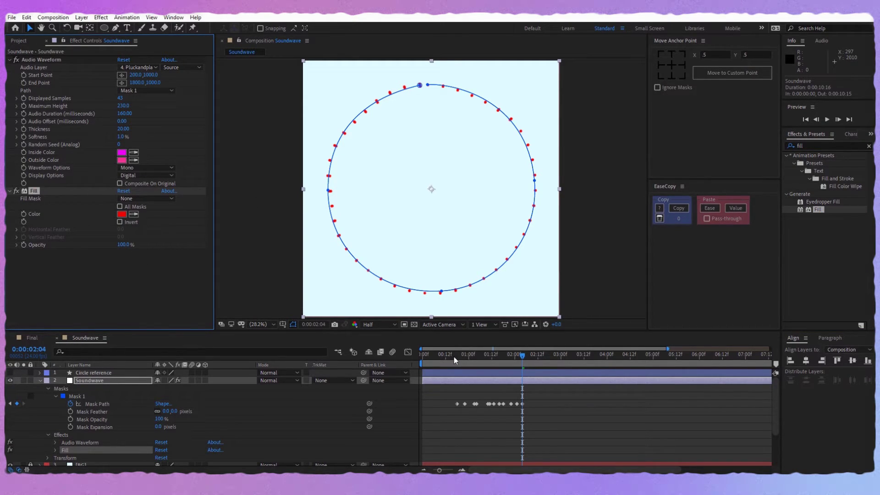
drag(453, 356, 413, 372)
click(23, 214)
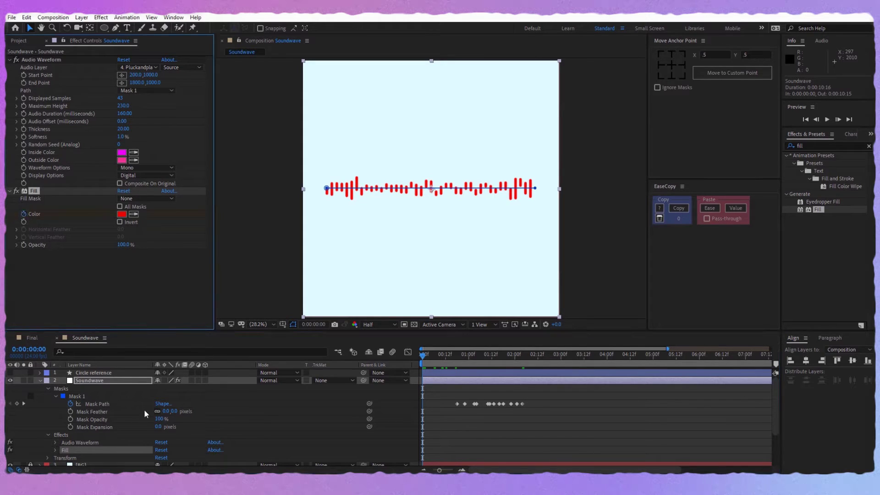
Reveal Fill Color with U and add a second Color keyframe two frames later.
click(111, 381)
key(y)
key(u)
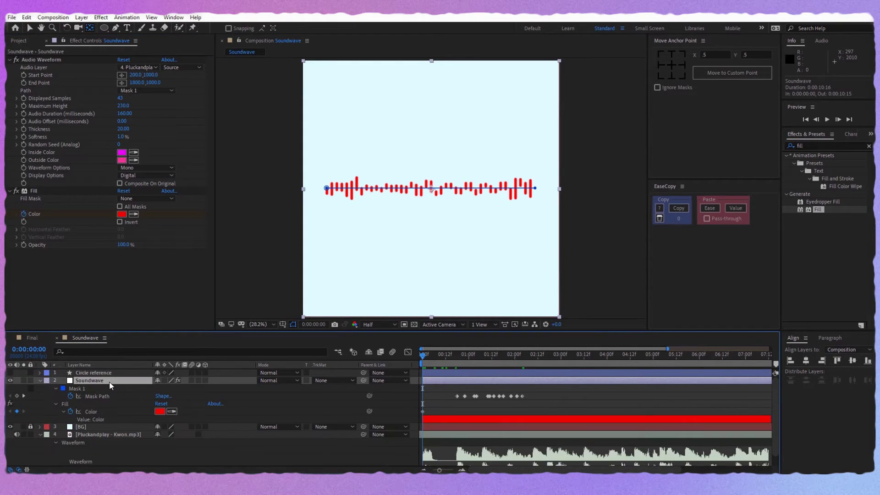
click(120, 412)
scroll(430, 401, up, 2)
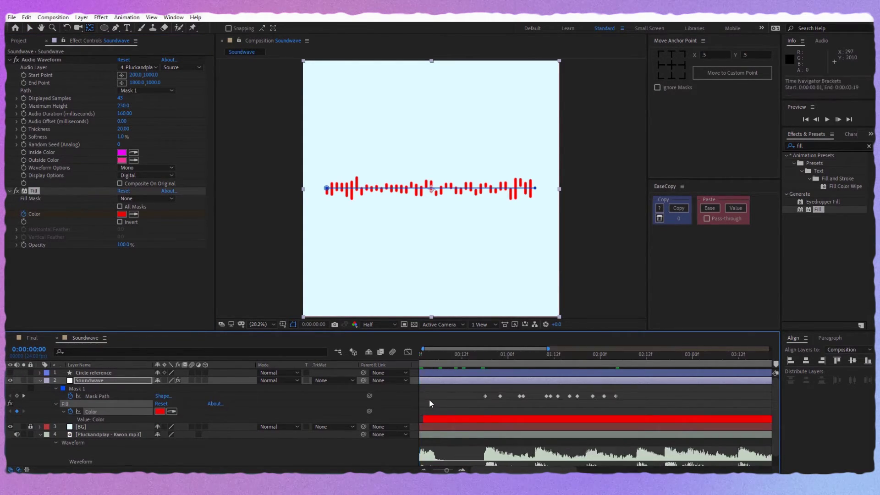
scroll(537, 399, left, 3)
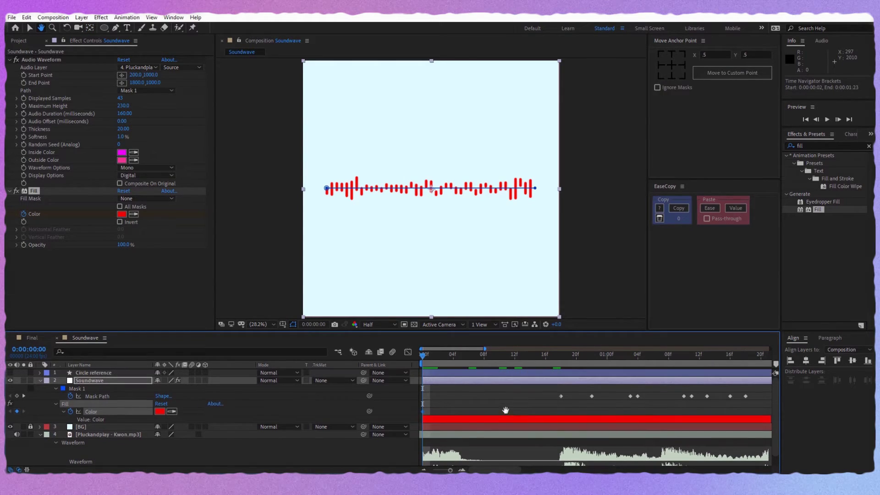
key(Page_Down)
key(Page_Down)
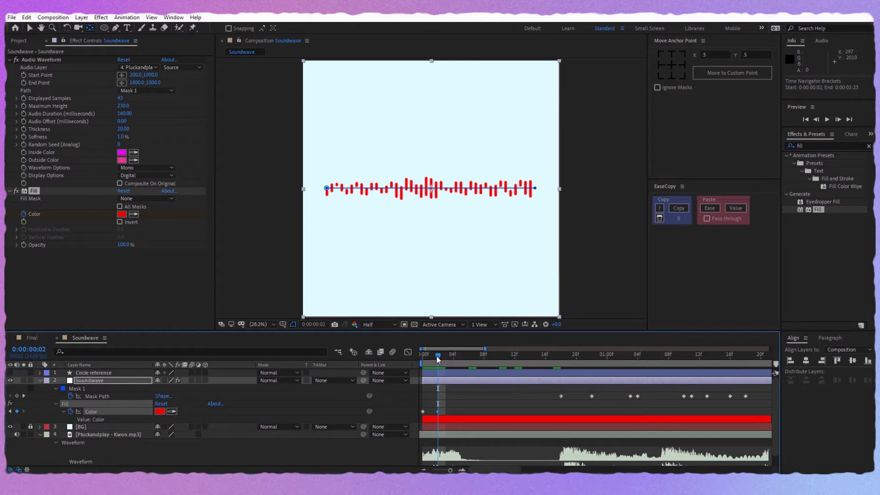
drag(436, 356, 420, 358)
At frame 0, change the Fill Color to cyan-blue 00BAFF.
click(160, 411)
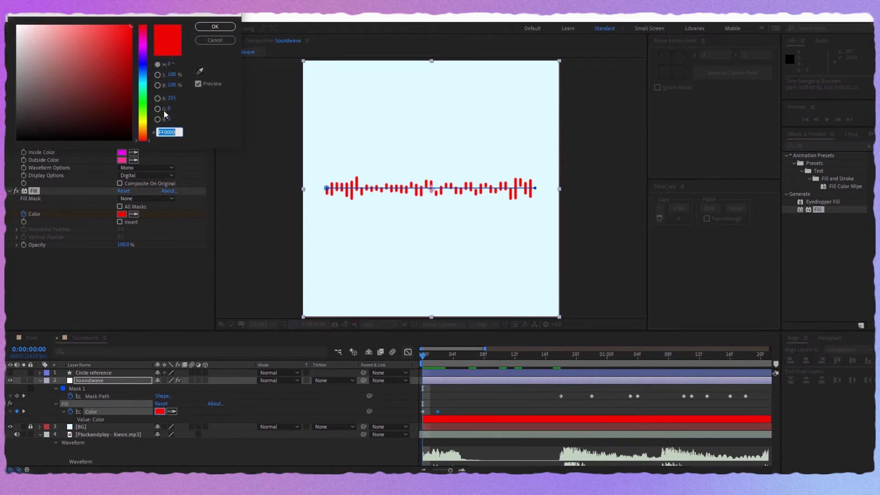
drag(152, 141, 150, 81)
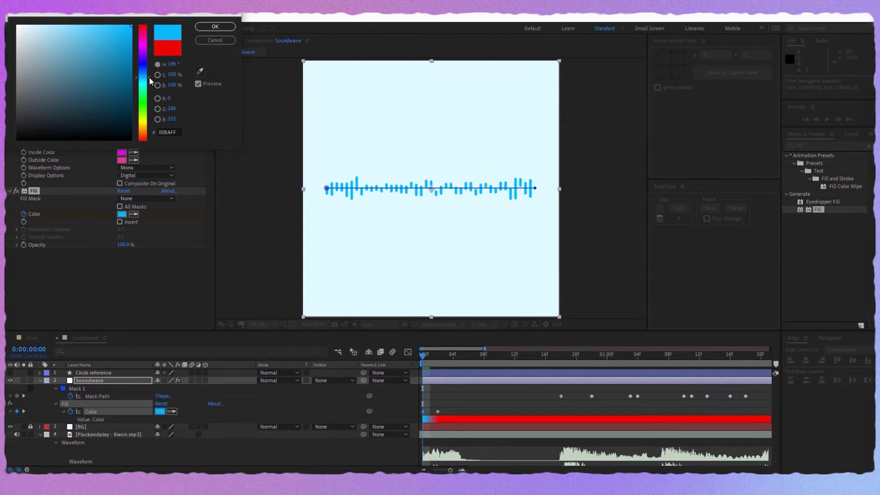
click(204, 29)
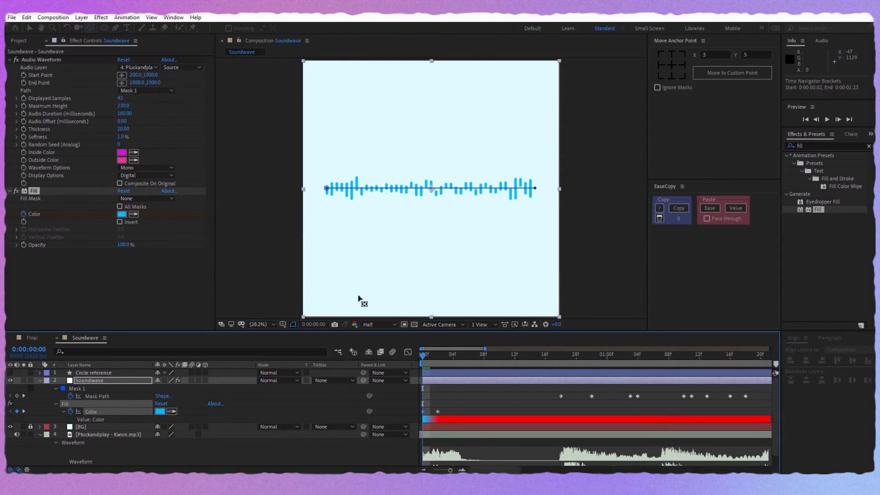
Scrub the first frames to check the blue-to-red change and select both Color keyframes.
click(437, 356)
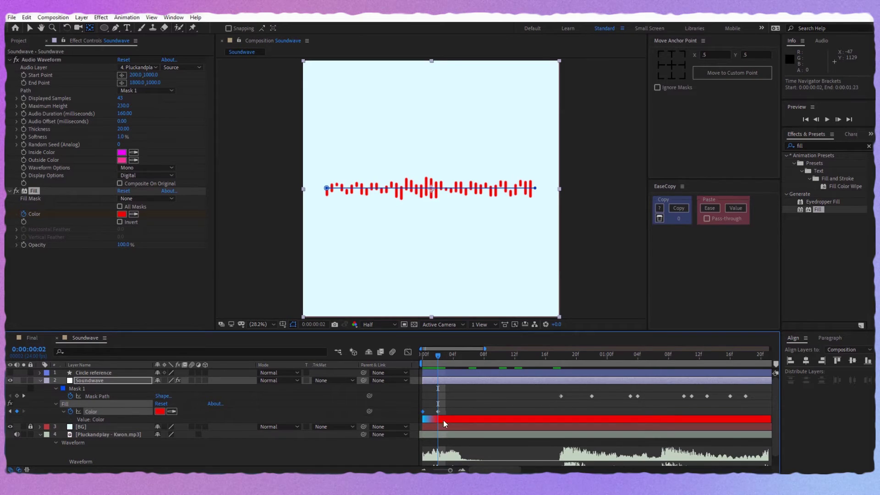
click(258, 326)
click(368, 290)
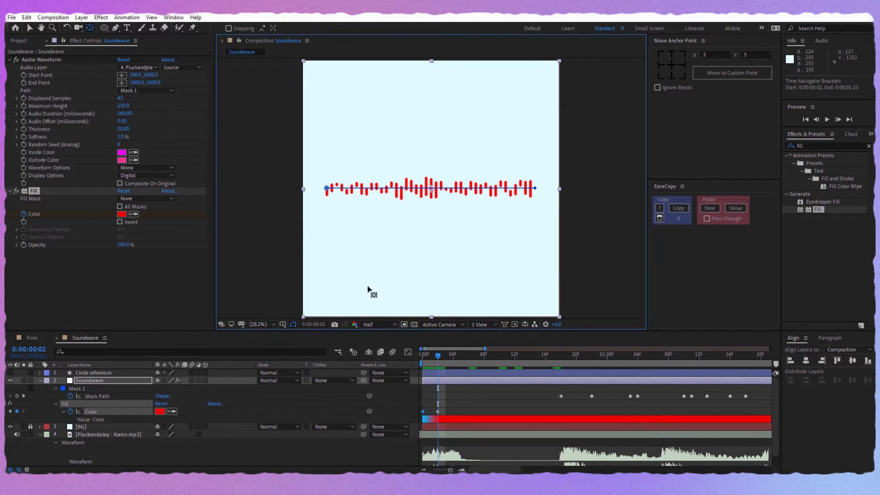
click(452, 408)
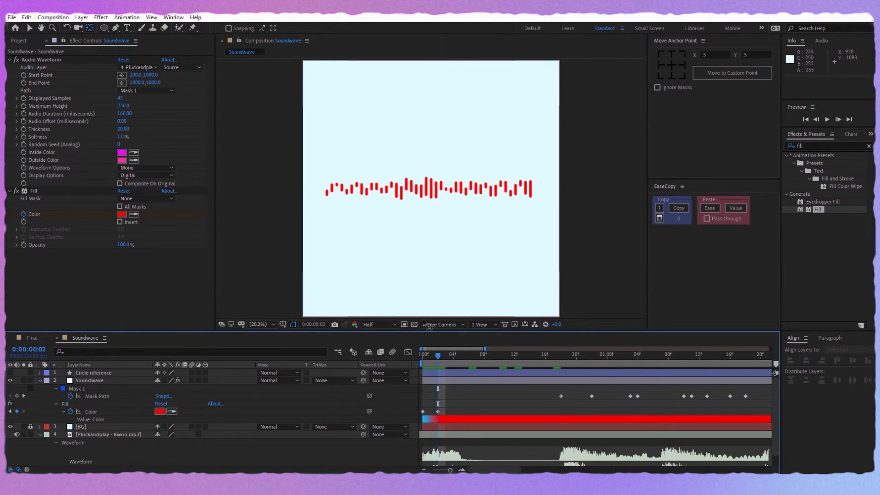
drag(427, 364, 438, 365)
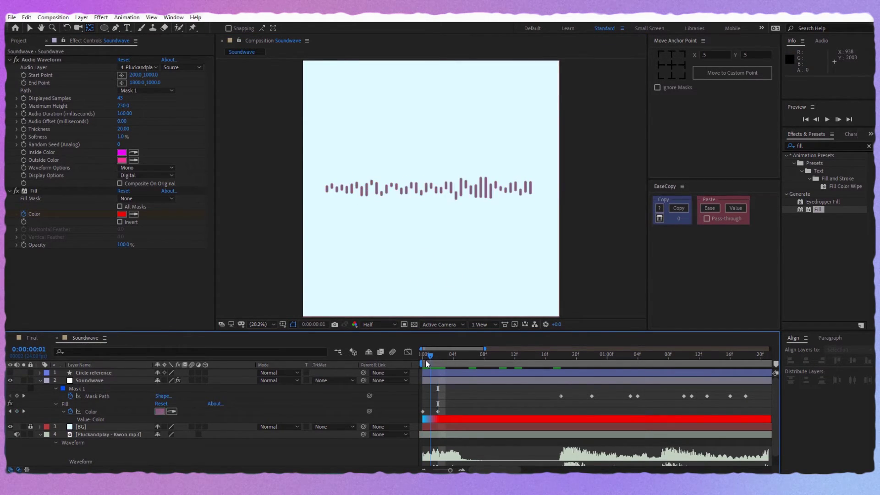
drag(451, 404, 418, 419)
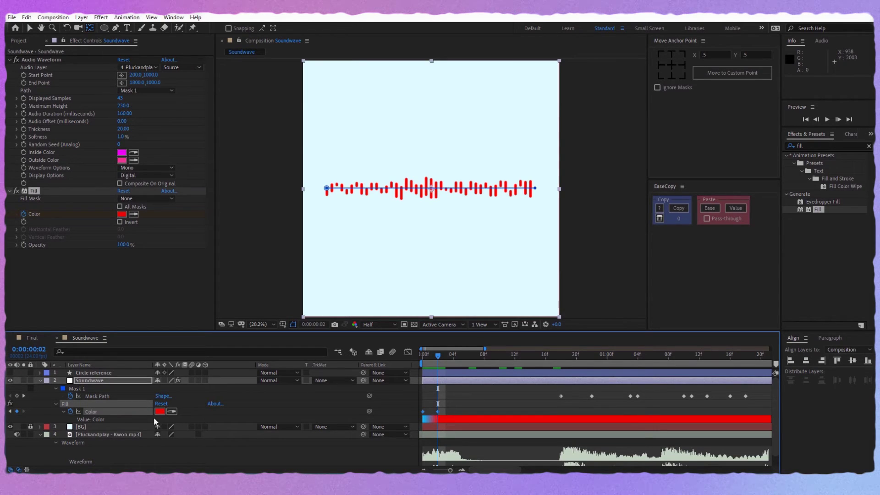
Add a loopOut("pingpong") expression to Fill Color so the colour alternates between blue and red.
alt+click(70, 412)
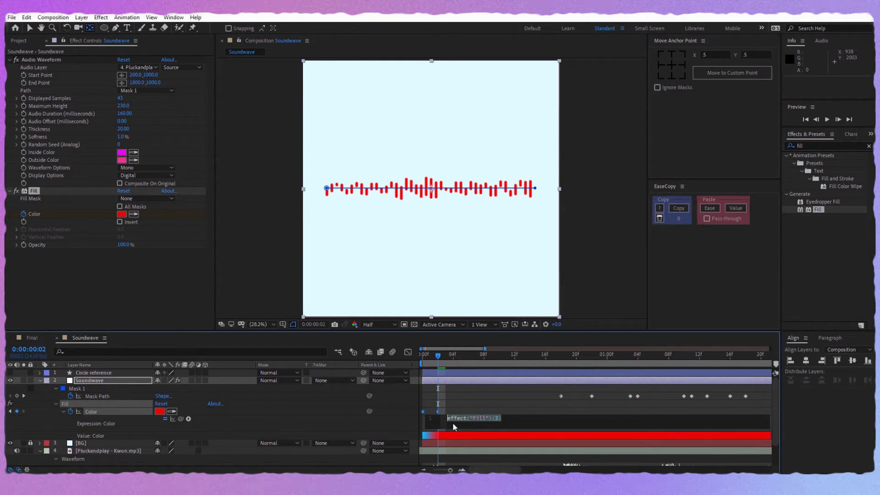
text(loopO)
key(Return)
text("pin)
key(Return)
click(389, 418)
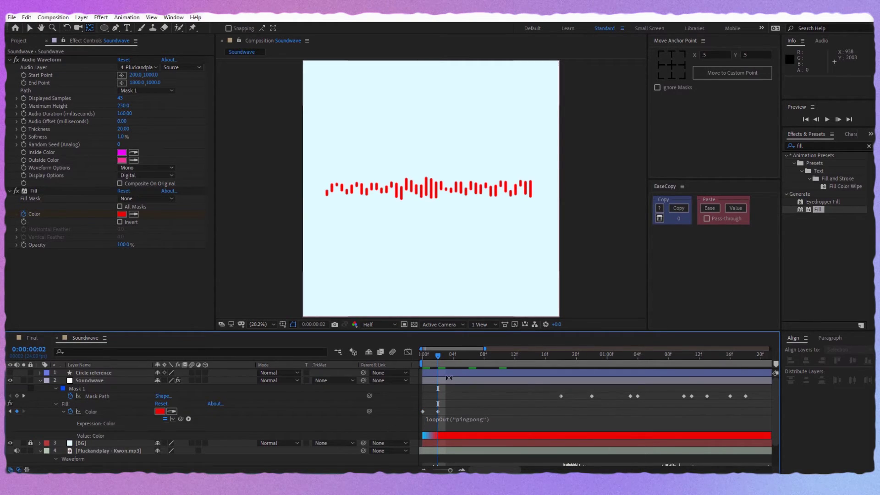
Preview the animation from the first frame, then park at about two seconds where the circle forms.
mouse_move(438, 357)
mouse_down()
mouse_move(422, 360)
mouse_move(466, 358)
mouse_move(422, 361)
mouse_up()
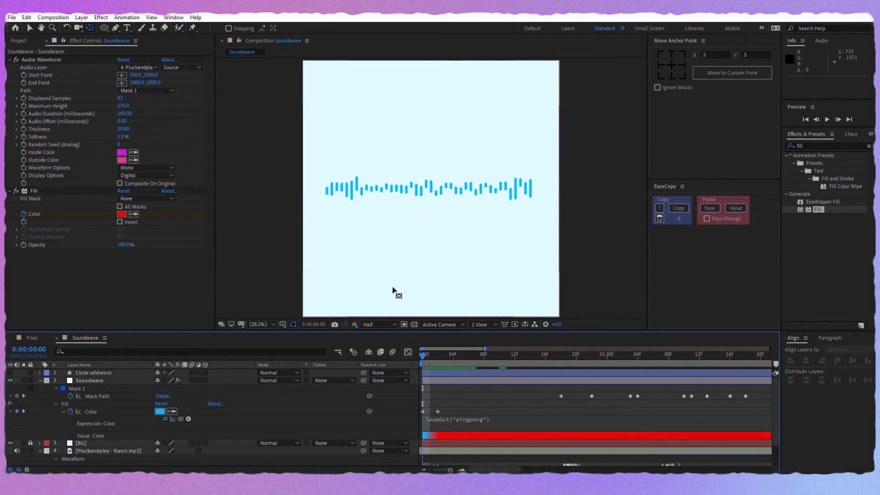
scroll(504, 423, down, 3)
key(space)
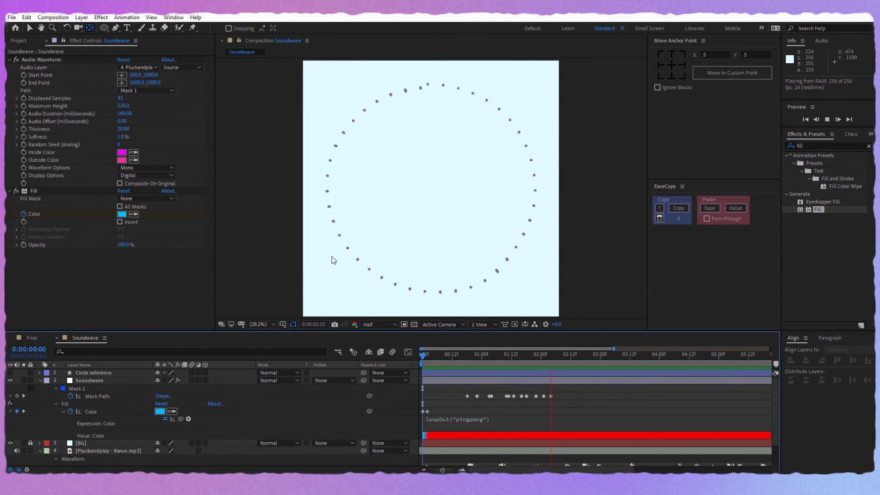
key(space)
drag(534, 359, 549, 361)
Keyframe Soundwave's Rotation from 0 at 1:18 to two full turns at 2:09.
key(r)
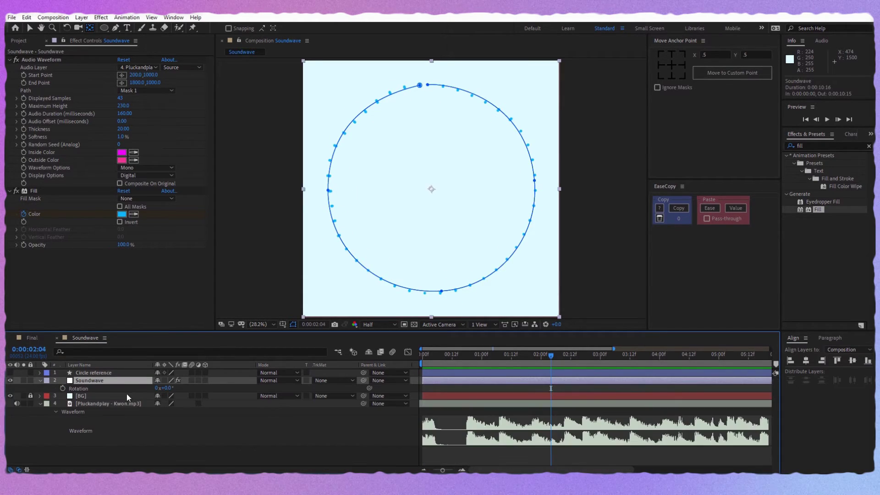
click(63, 388)
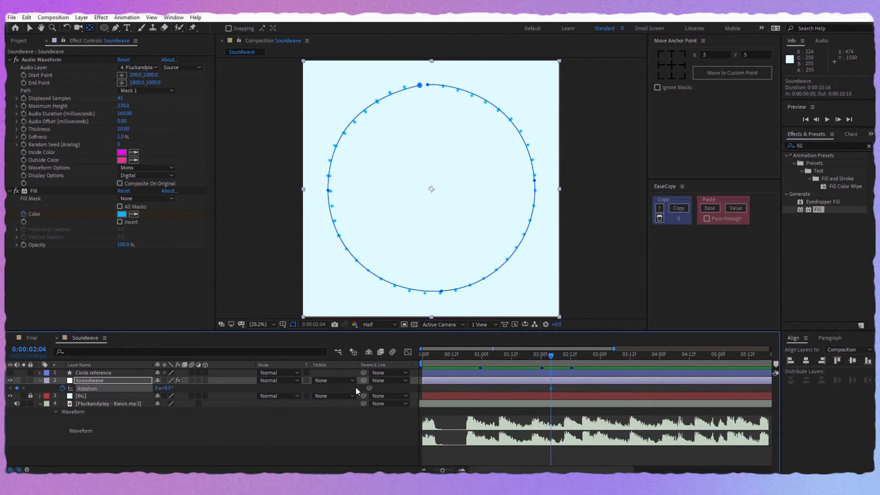
key(u)
drag(551, 354, 531, 356)
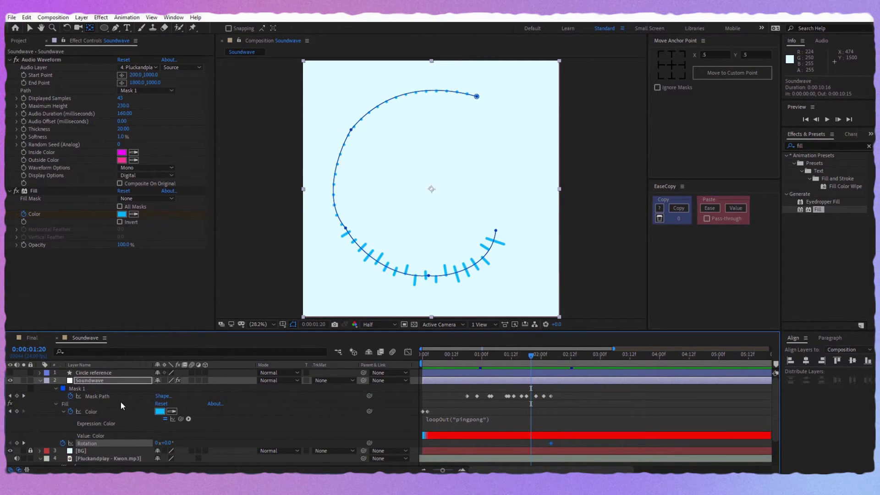
drag(551, 443, 526, 445)
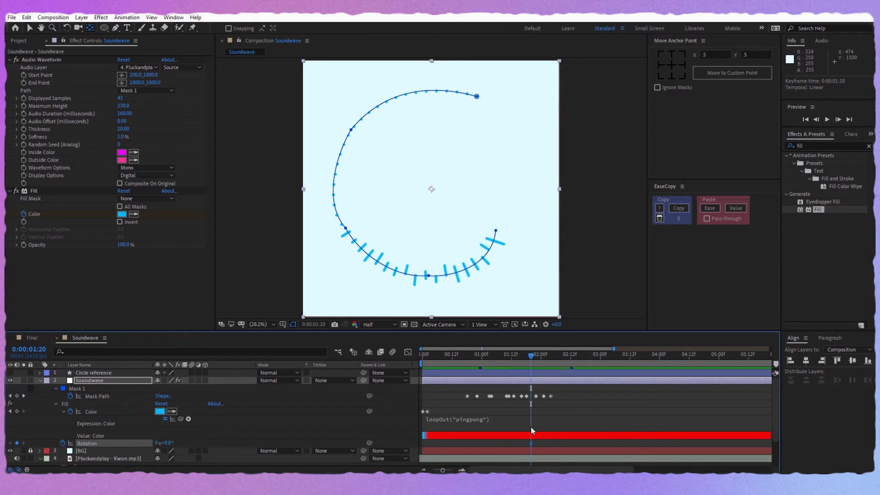
drag(535, 358, 563, 362)
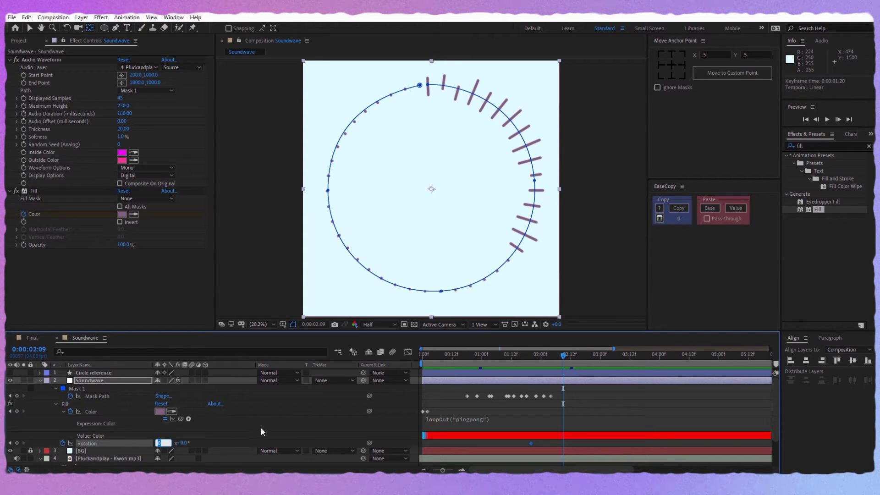
text(2)
click(541, 408)
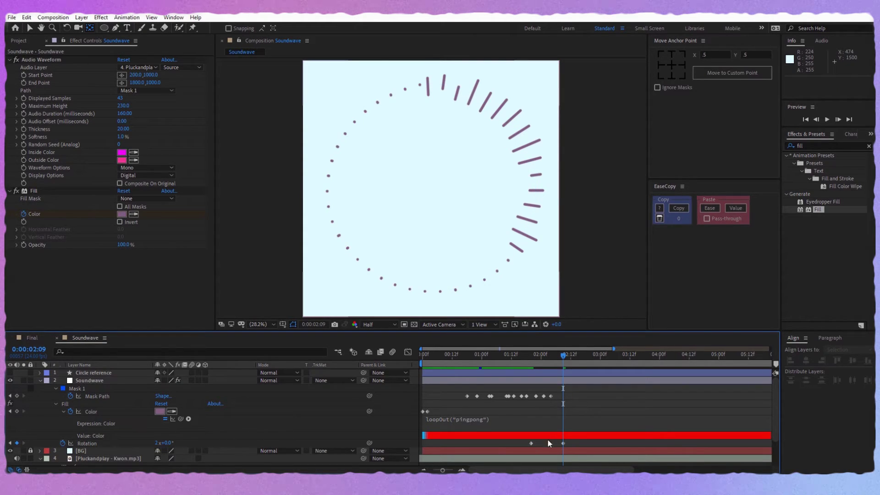
Add a loopOut("cycle") expression to Rotation and preview the repeating spin.
click(91, 444)
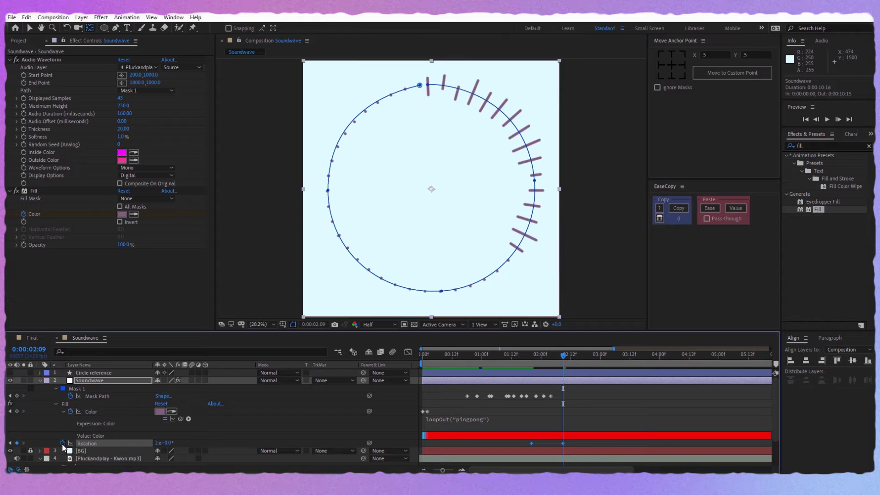
alt+click(63, 443)
text(loop)
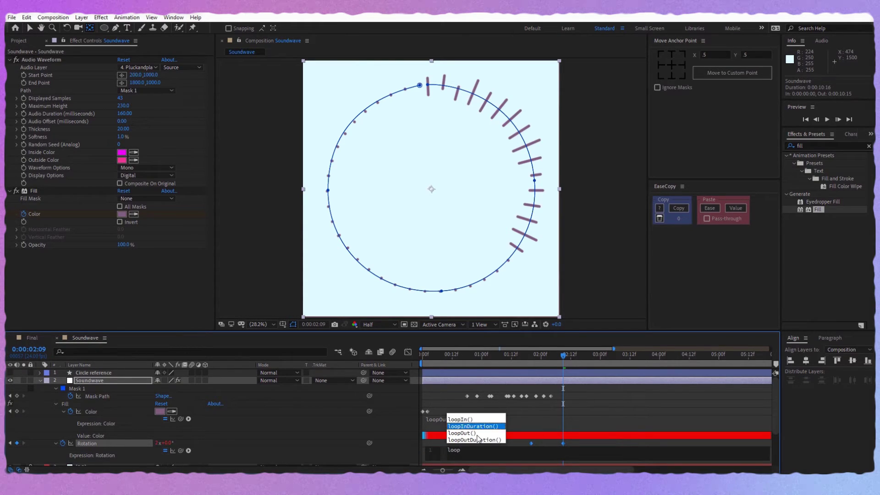
click(477, 435)
text(")
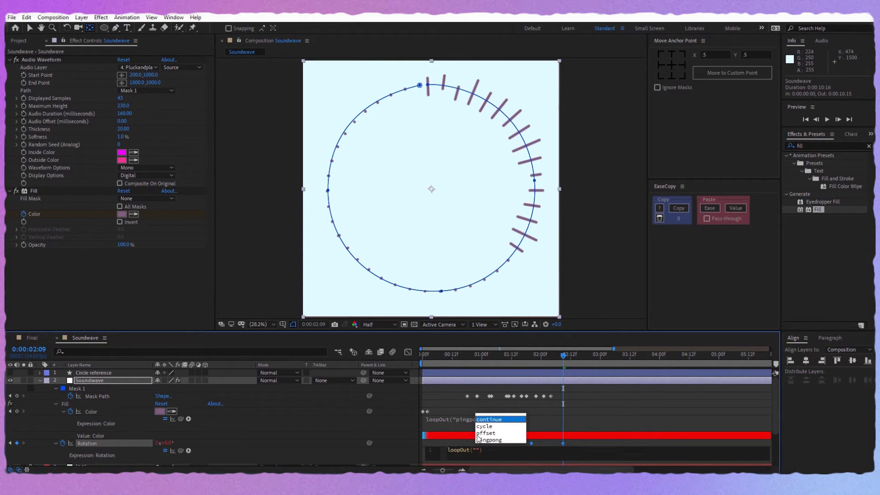
text(cycle)
click(395, 429)
drag(559, 356, 408, 358)
key(space)
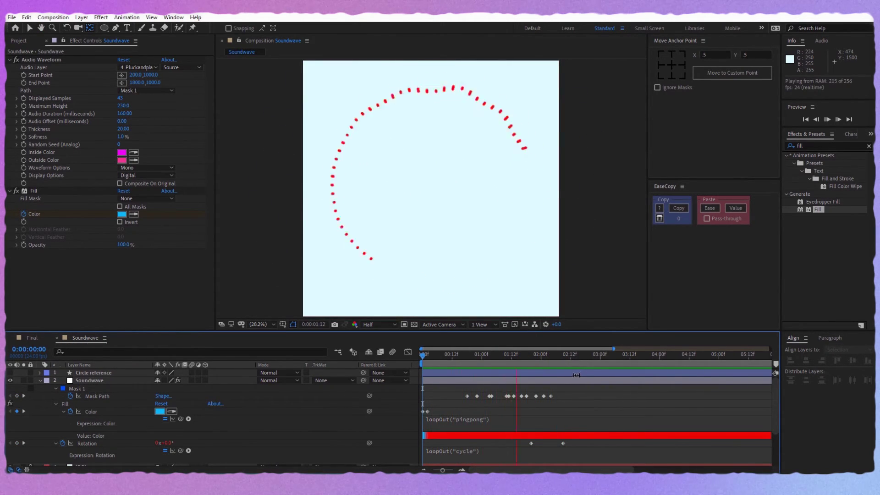
drag(548, 359, 441, 356)
click(32, 338)
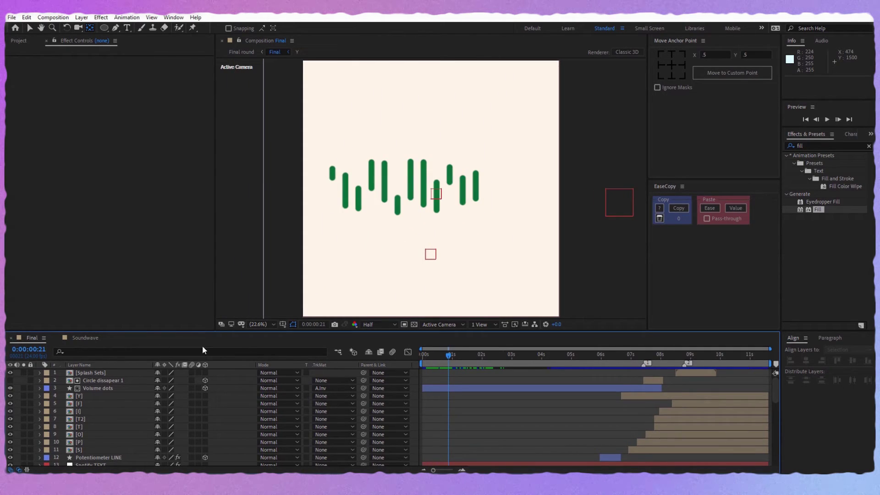
click(86, 338)
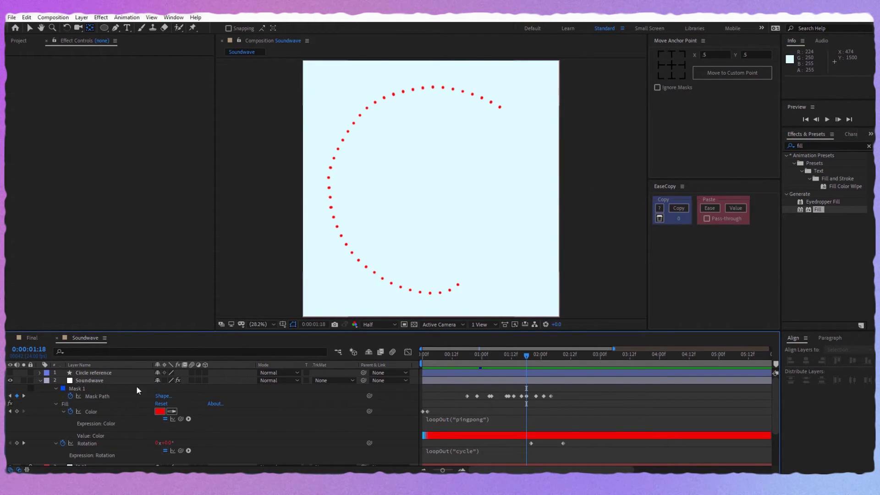
Create an adjustment layer named 'Mask' and drag it directly below the Circle reference layer.
right_click(262, 292)
mouse_move(321, 297)
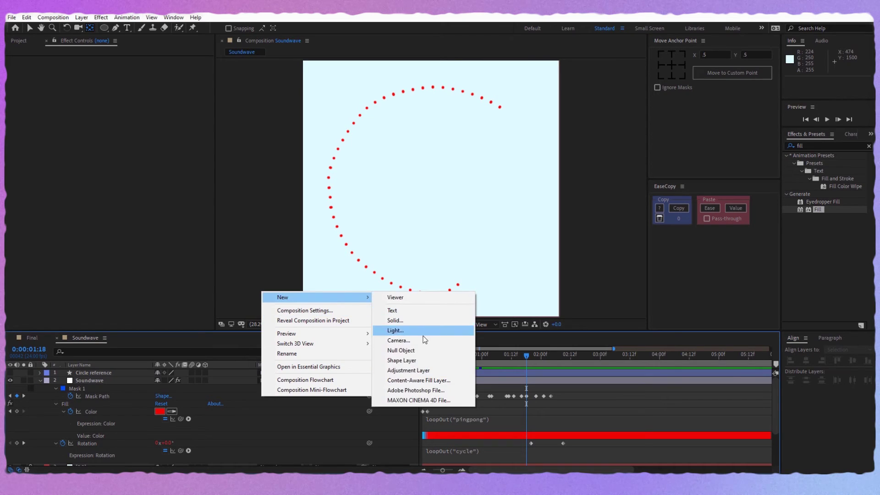
click(418, 370)
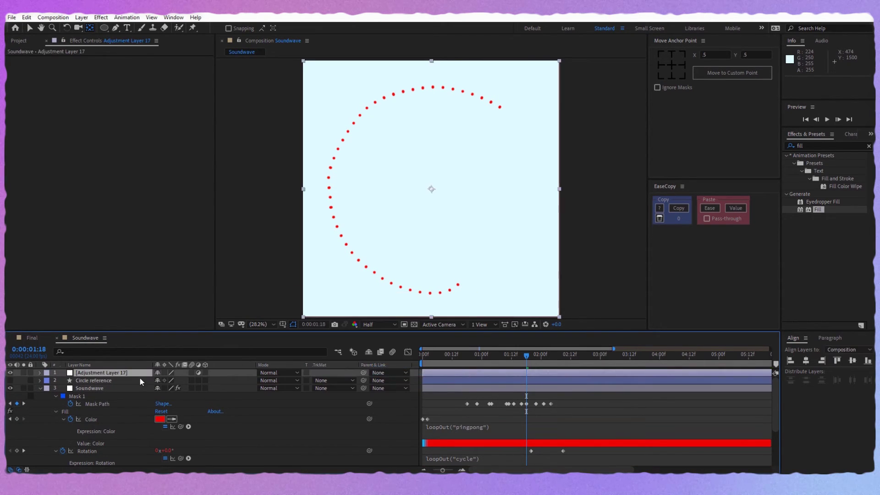
right_click(94, 375)
click(101, 369)
text(Mask)
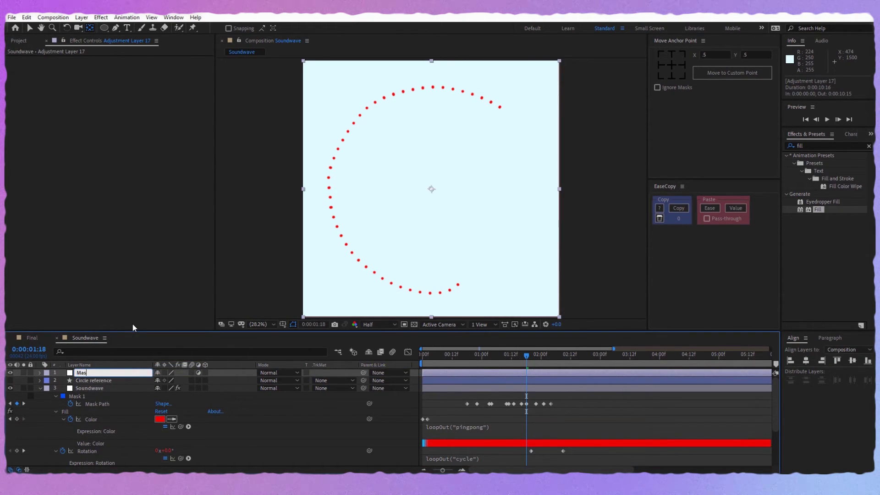
key(Return)
drag(88, 372, 92, 384)
drag(445, 356, 413, 359)
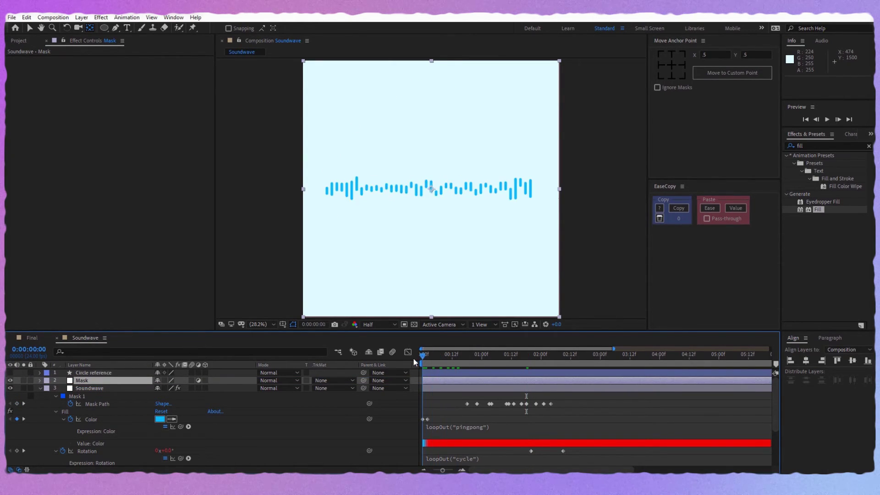
Add a full-frame rectangle mask to the Mask layer and turn on Mask Path keyframing.
click(104, 28)
click(126, 27)
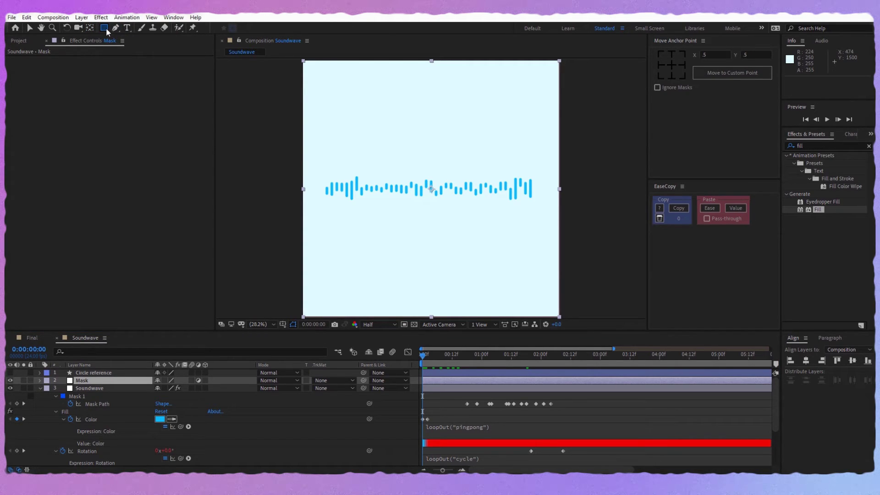
double_click(105, 28)
key(v)
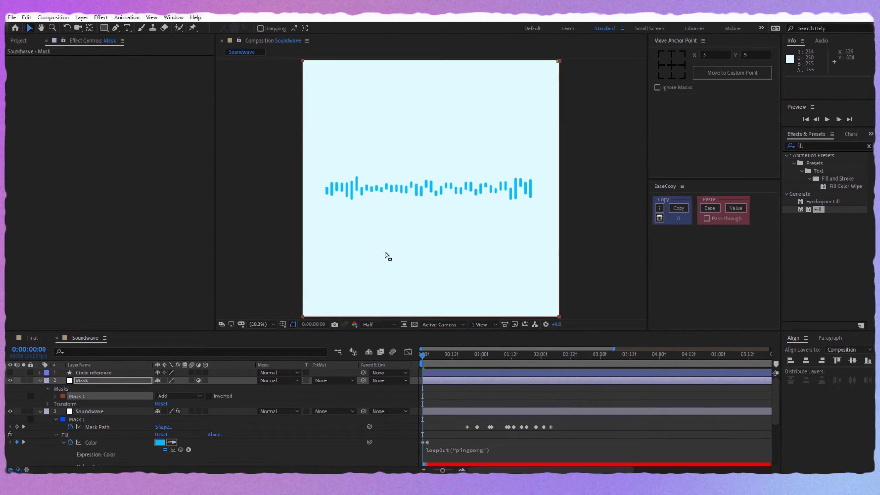
click(55, 396)
click(71, 404)
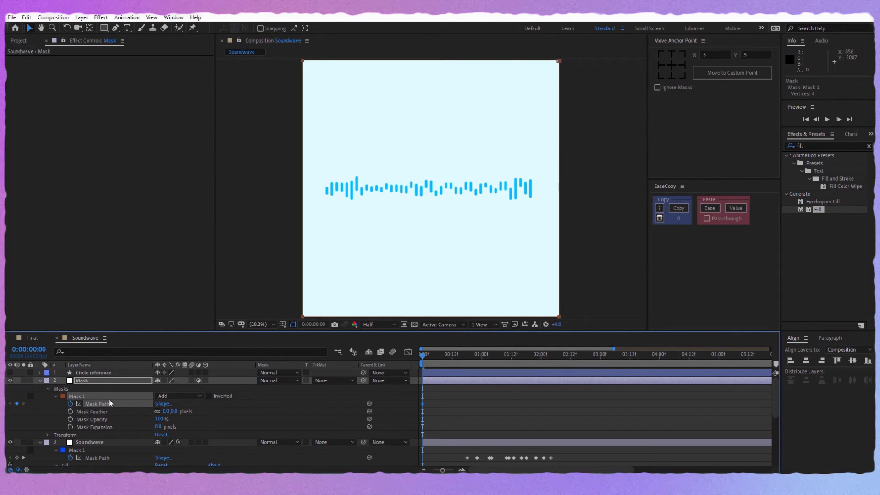
drag(428, 356, 466, 362)
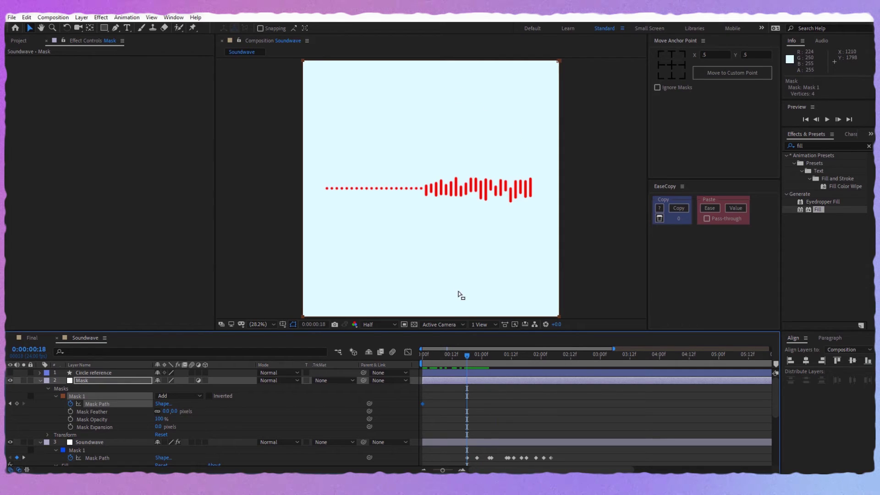
scroll(465, 410, down, 1)
scroll(443, 399, up, 1)
At frame 0, shrink the mask to a thin strip ending just before the first bar.
drag(463, 356, 393, 342)
double_click(558, 316)
drag(558, 191, 328, 188)
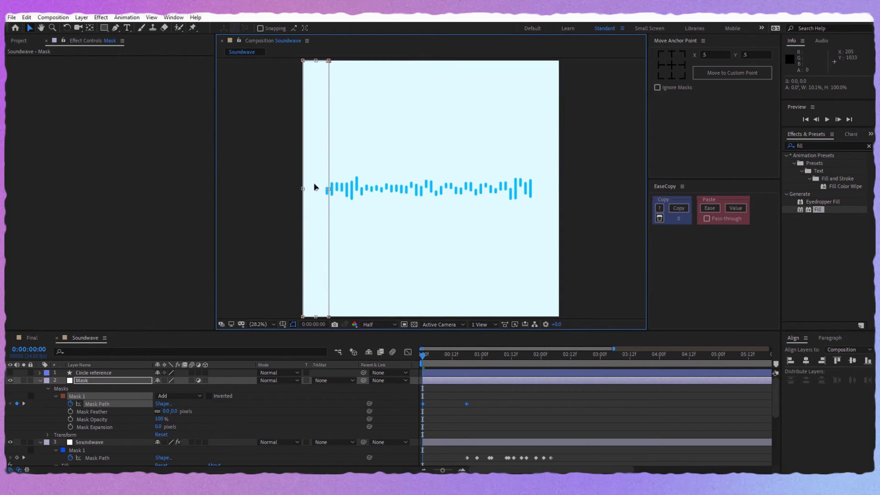
scroll(315, 185, up, 5)
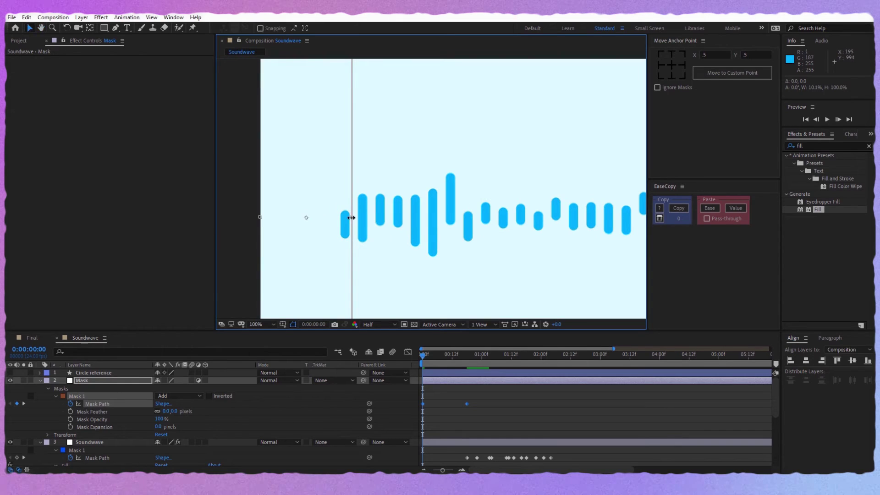
drag(339, 221, 339, 218)
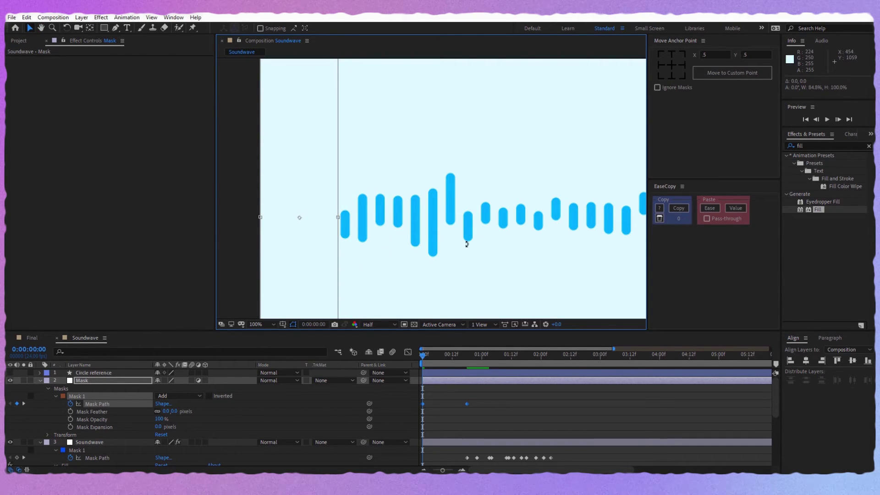
scroll(468, 233, down, 1)
scroll(467, 232, down, 3)
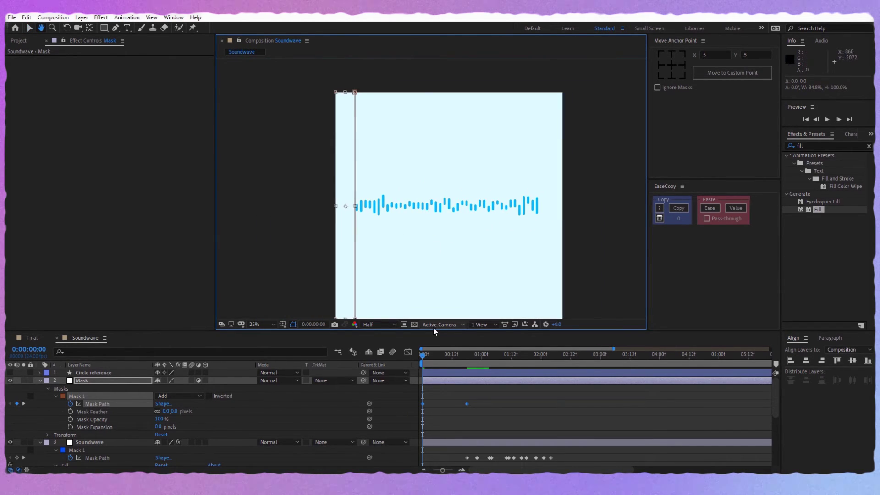
mouse_move(425, 354)
mouse_down()
mouse_move(463, 355)
mouse_move(437, 356)
mouse_up()
key(Home)
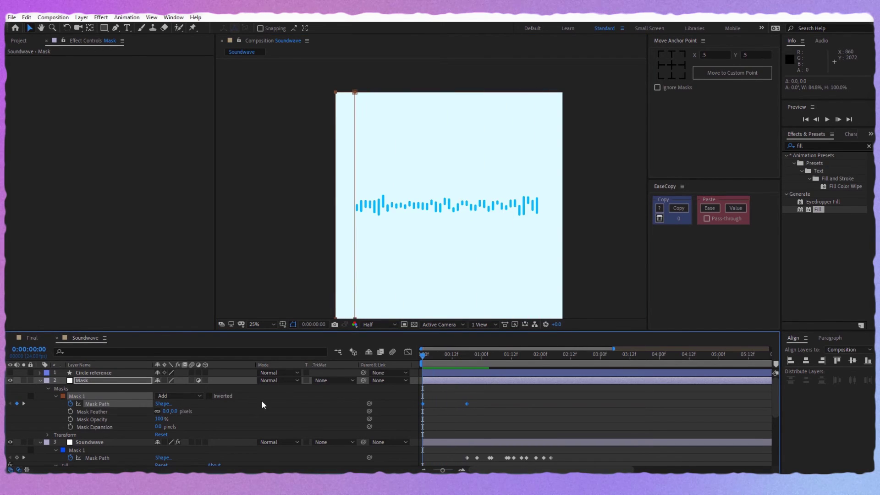
click(126, 443)
Set Soundwave's Track Matte to Alpha Matte "Mask" and scrub to frame 8 to check it.
click(322, 444)
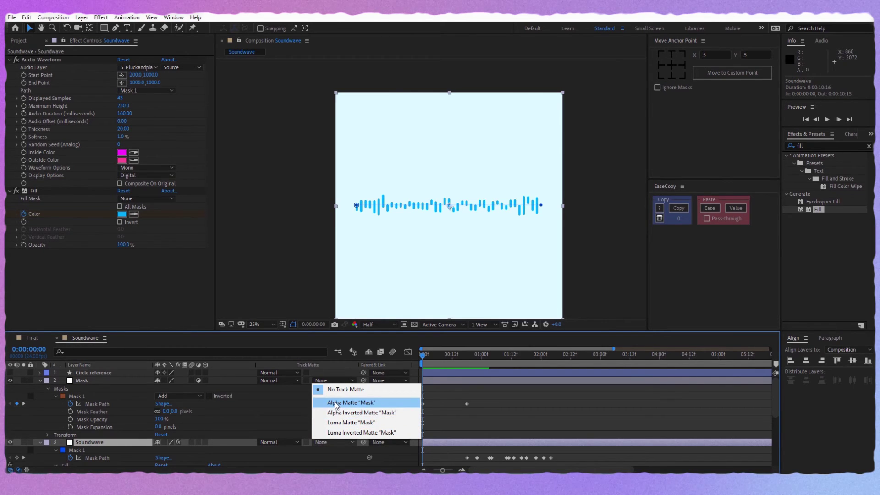
click(336, 403)
click(323, 412)
drag(422, 354, 451, 370)
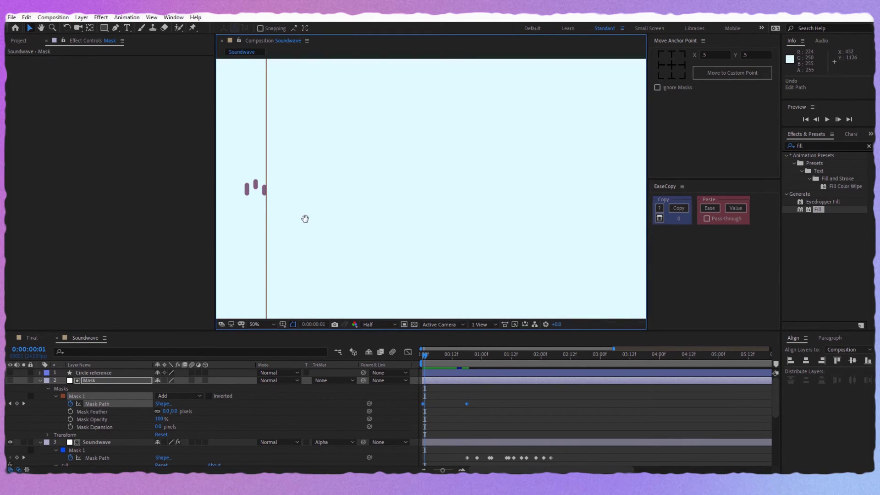
Widen the mask to uncover the third bar, then the next bar on the following frame.
drag(305, 219, 459, 210)
scroll(354, 202, up, 1)
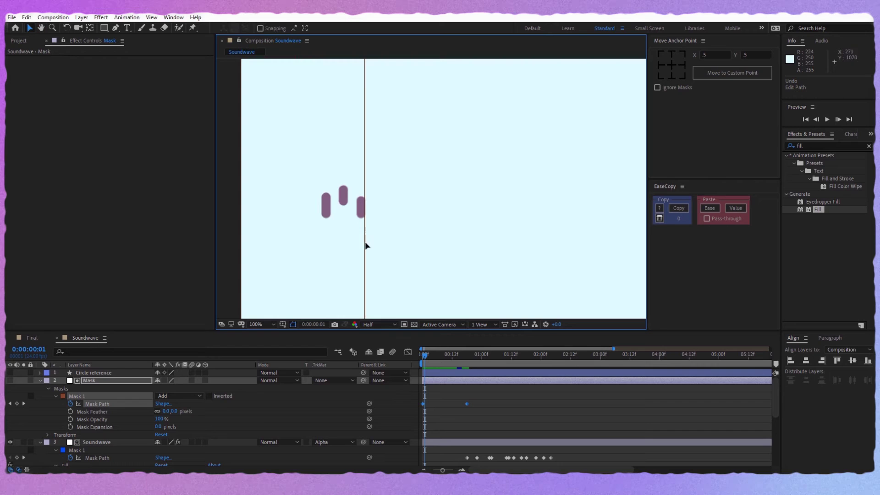
double_click(366, 223)
drag(365, 206, 369, 207)
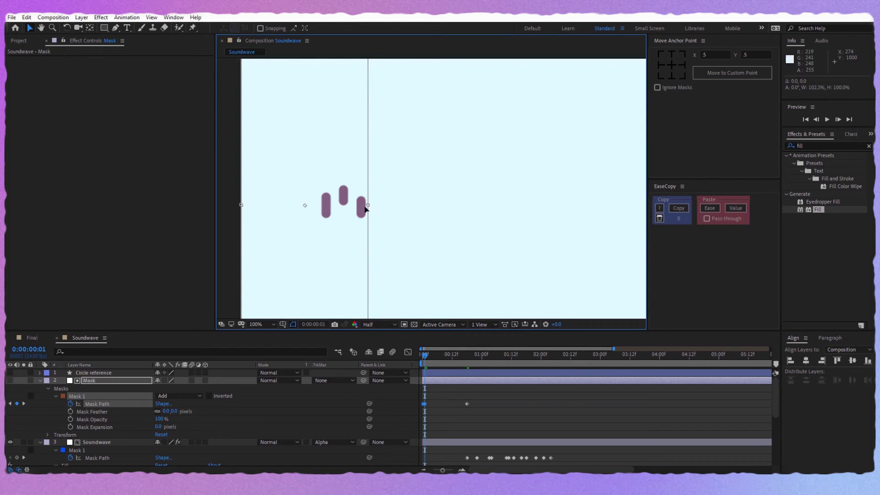
key(Page_Down)
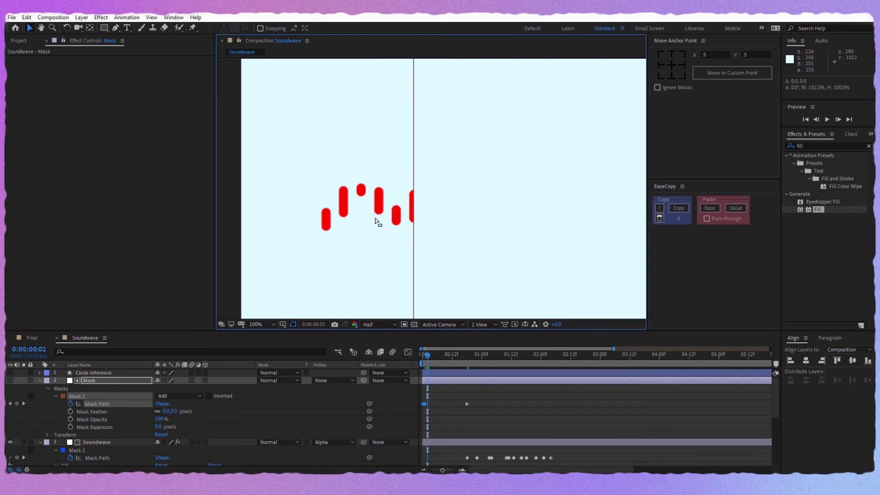
click(415, 222)
drag(414, 205, 473, 208)
key(Page_Down)
click(468, 213)
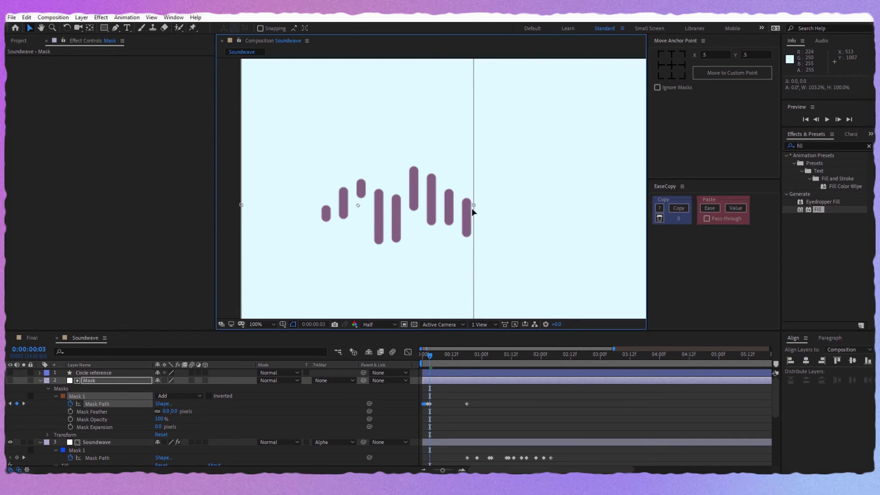
Keep stepping forward, extending the mask's right edge to reveal each newly appearing bar.
key(Page_Up)
key(Page_Up)
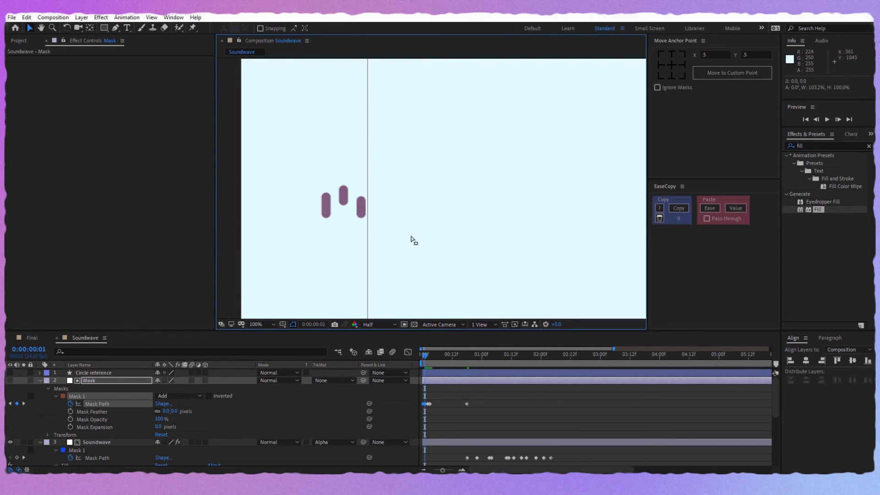
key(Page_Up)
key(Page_Down)
key(Page_Down)
key(Page_Down)
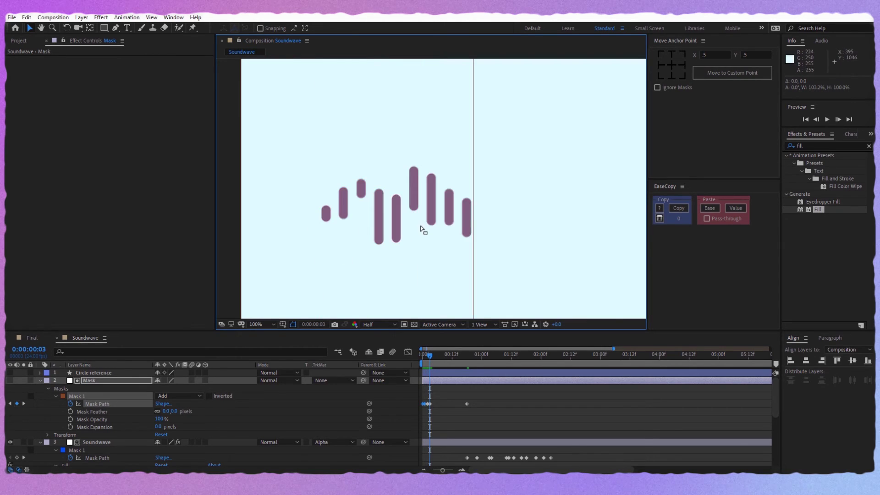
key(Page_Down)
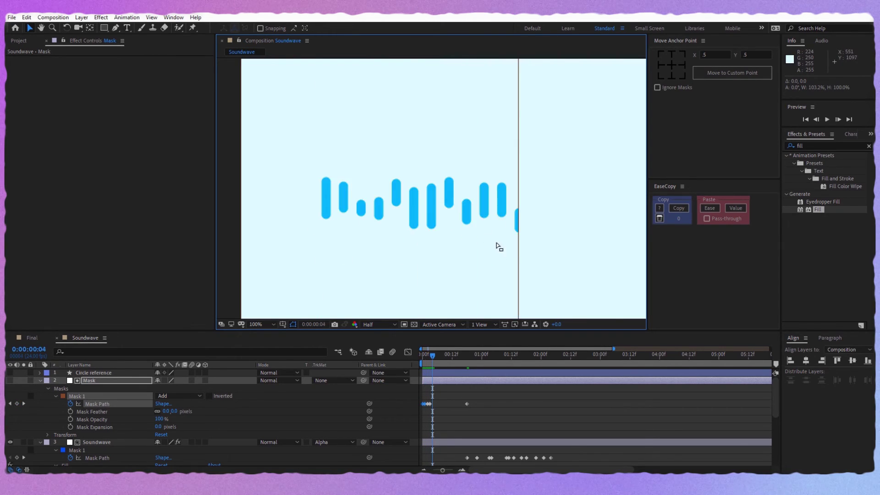
drag(518, 241, 446, 240)
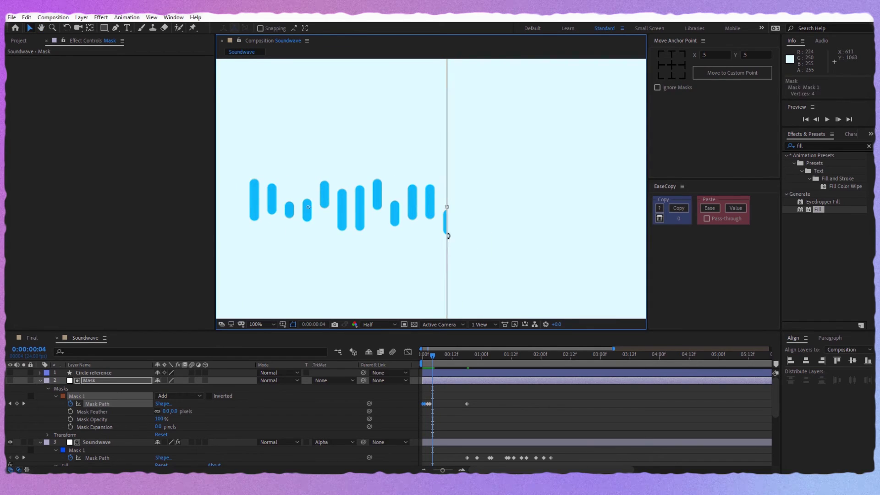
drag(447, 207, 454, 209)
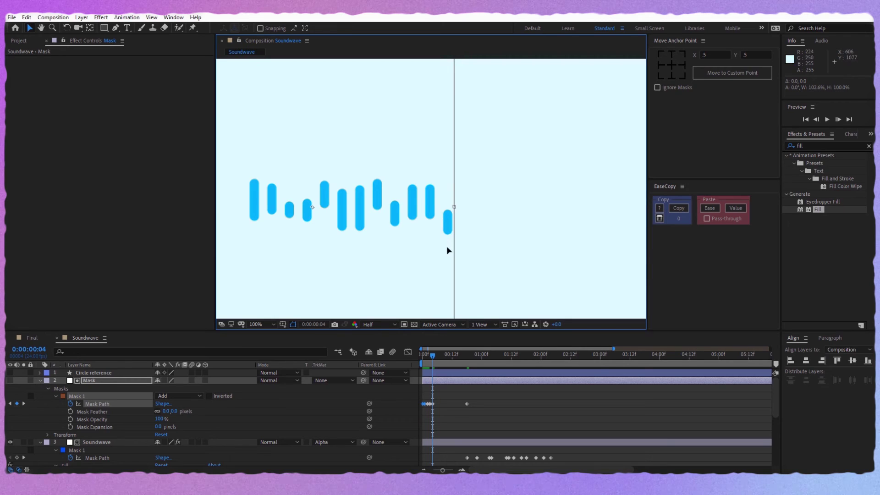
key(Page_Down)
double_click(498, 226)
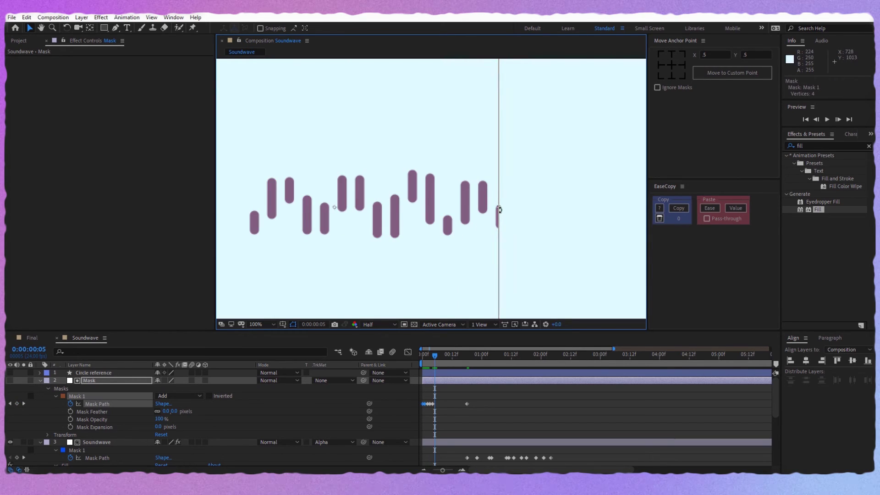
drag(499, 205, 442, 234)
key(Page_Down)
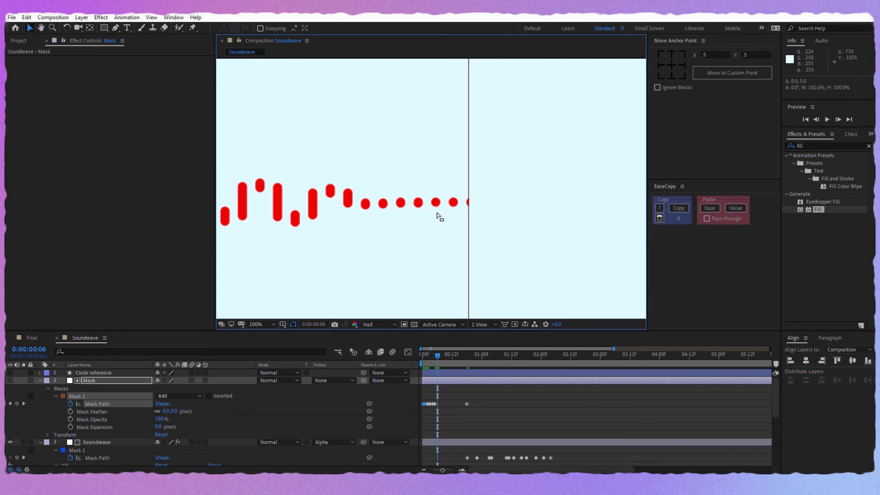
double_click(469, 202)
drag(469, 202, 604, 222)
key(Page_Down)
Add a Mask Path keyframe at frame 8 and adjust the mask edge over the following frames.
key(Page_Down)
click(17, 403)
key(Page_Down)
double_click(510, 221)
key(Page_Down)
key(Page_Down)
drag(585, 223, 371, 238)
key(Page_Down)
drag(426, 225, 518, 225)
Close the accidentally opened layer view and nudge the mask edge slightly back left.
key(Page_Down)
key(Page_Down)
key(Page_Down)
key(Page_Up)
key(Page_Down)
double_click(552, 226)
right_click(209, 41)
click(229, 49)
click(97, 404)
double_click(446, 215)
drag(447, 215, 444, 214)
key(Page_Down)
key(Page_Down)
key(Page_Down)
Fit the comp in the viewer and preview the left-to-right reveal from the first frame.
click(216, 324)
click(229, 177)
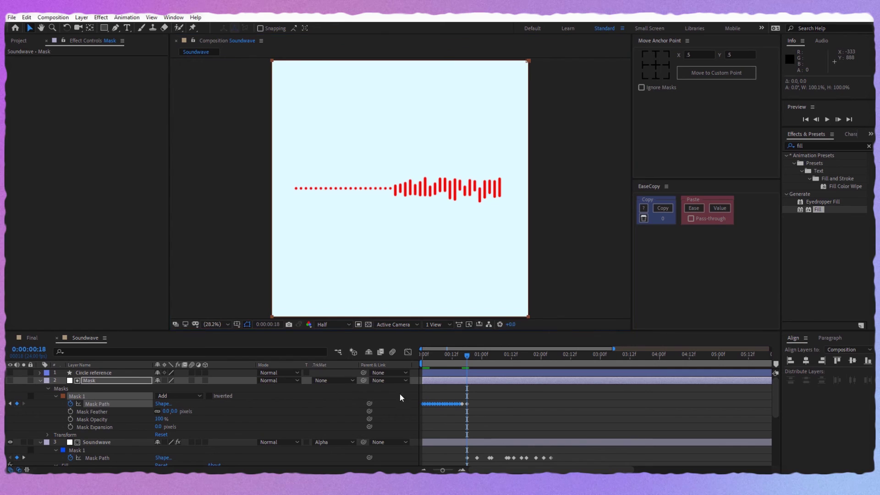
click(378, 403)
key(Home)
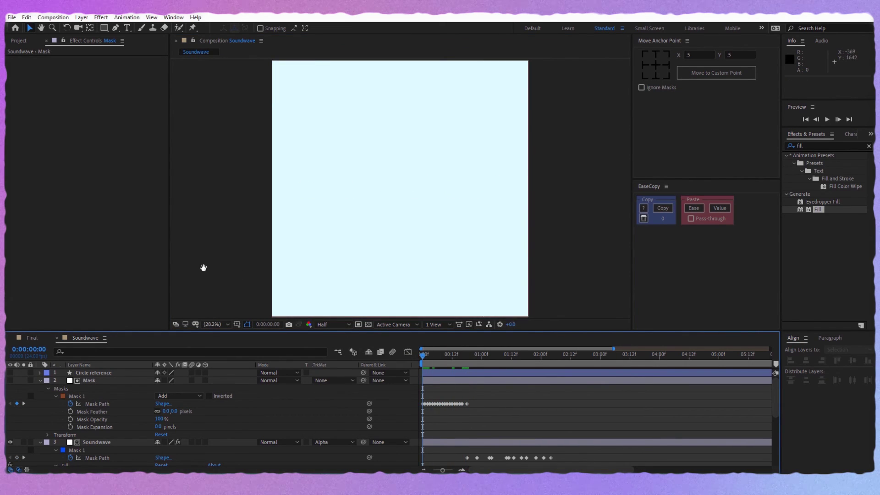
key(space)
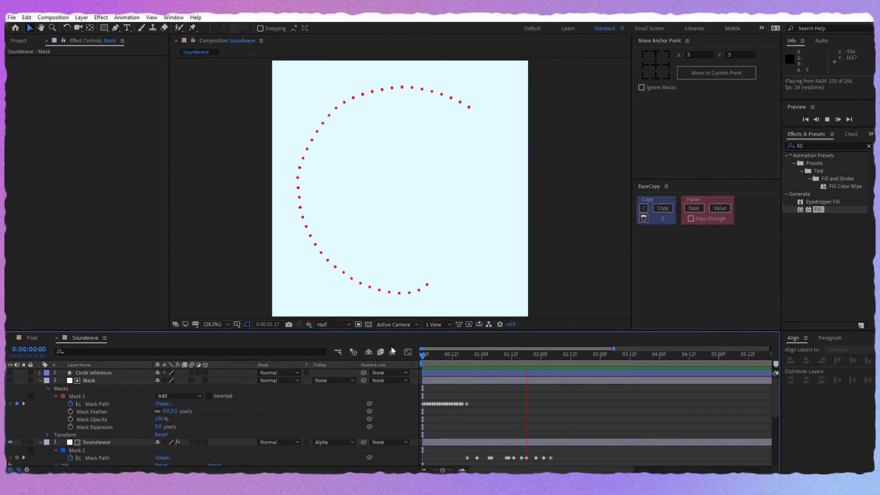
click(489, 356)
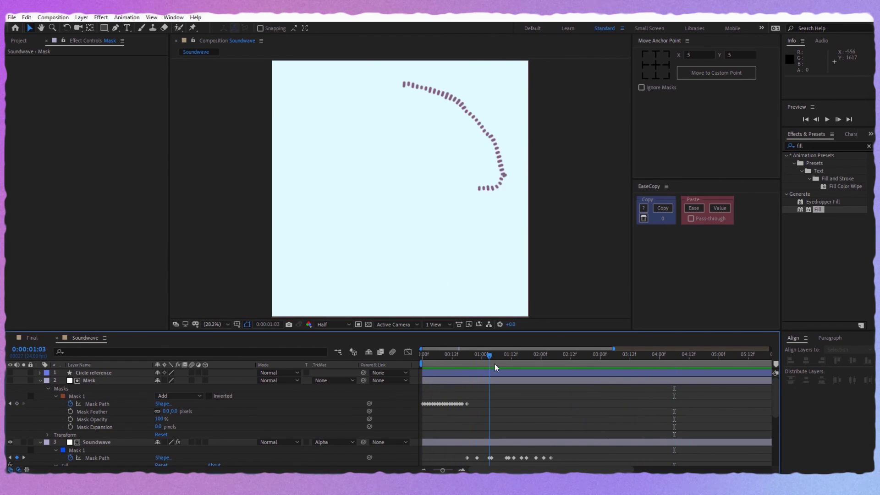
drag(489, 357, 540, 362)
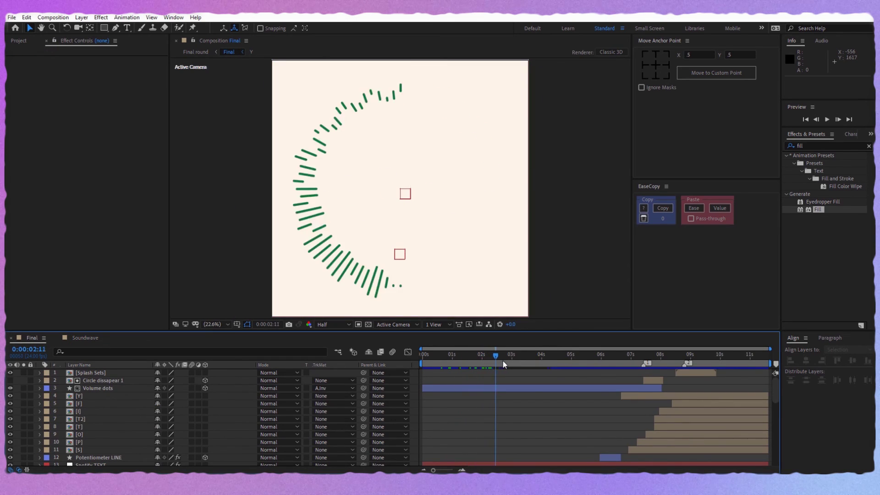
drag(537, 364, 556, 357)
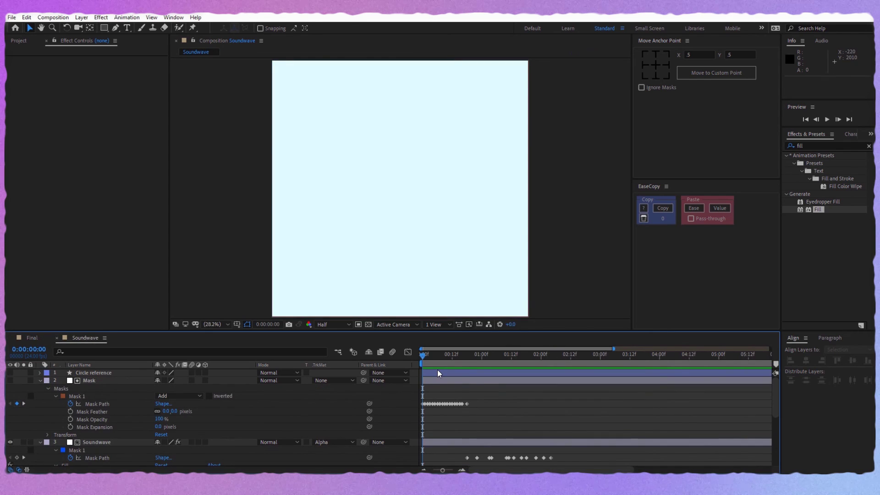